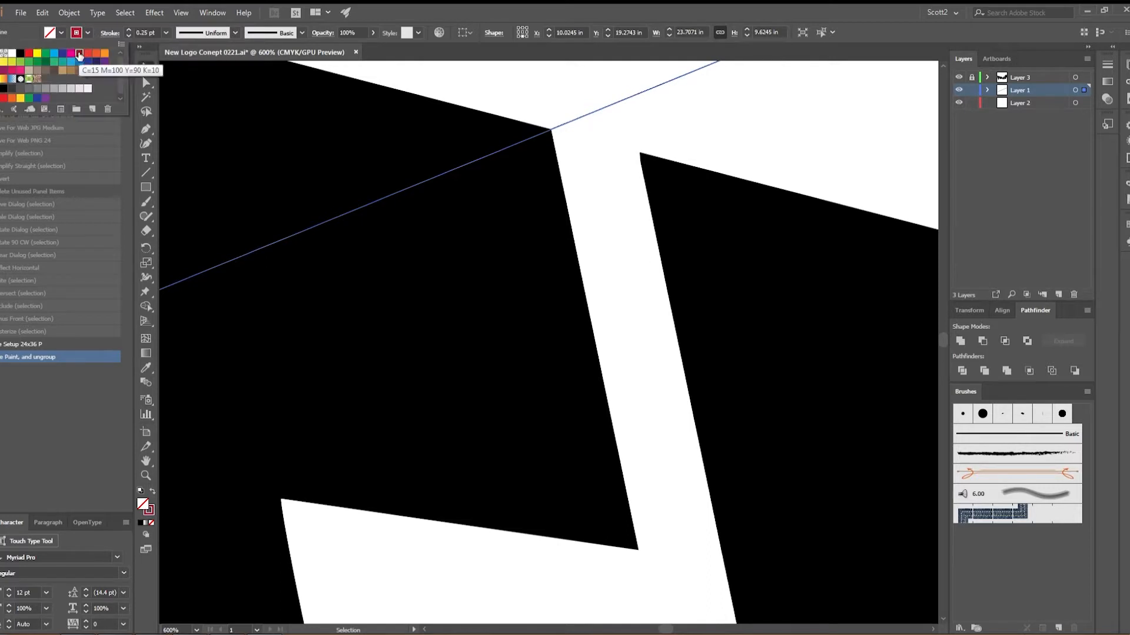
Move Layer 1 above Layer 3 and place copies of the red diagonal line through the inner corners of the F.
drag(598, 113, 1027, 73)
drag(567, 310, 822, 180)
drag(732, 219, 744, 292)
drag(707, 301, 673, 393)
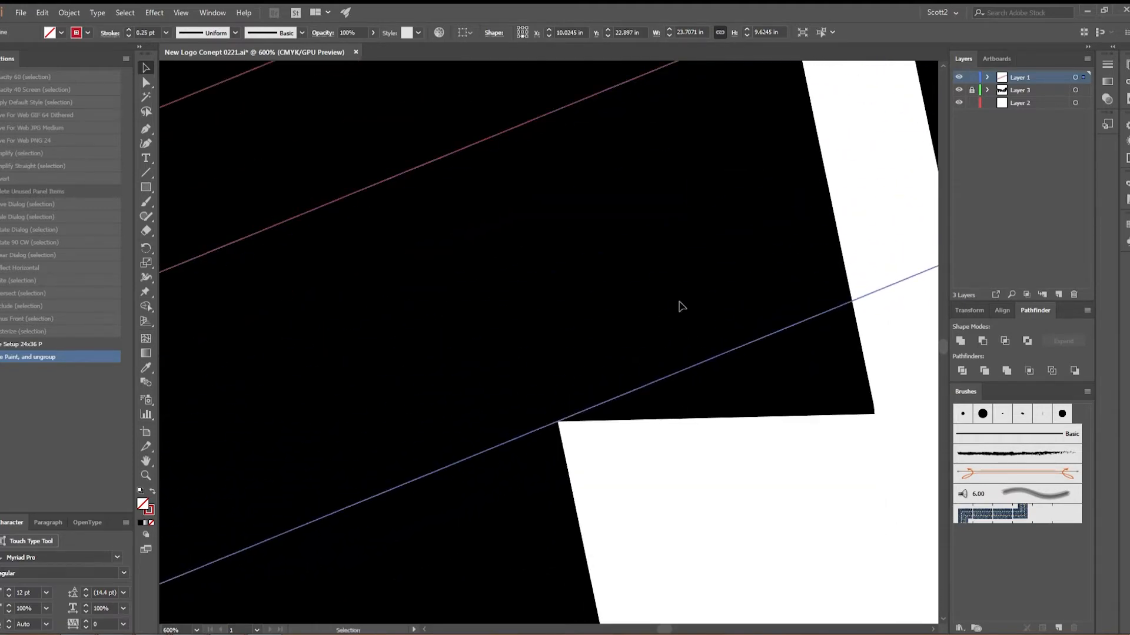
Select the five diagonal guide lines and place a duplicate set of them higher up over the FUNPOP lettering.
key(ctrl+minus)
key(ctrl+minus)
key(ctrl+minus)
key(ctrl+minus)
key(ctrl+minus)
drag(363, 329, 421, 327)
drag(661, 118, 782, 283)
drag(466, 236, 452, 130)
click(42, 12)
key(Escape)
key(ctrl+minus)
key(ctrl+minus)
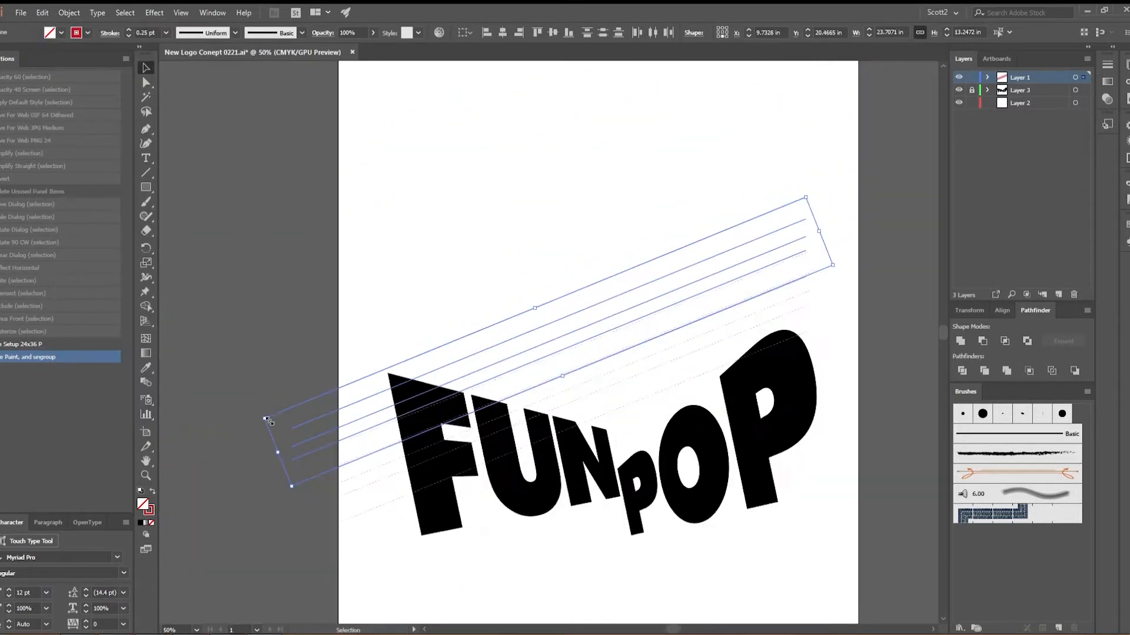
Reflect the duplicated set of diagonal lines with the Reflect tool and nudge it upward in two large increments.
drag(146, 247, 210, 263)
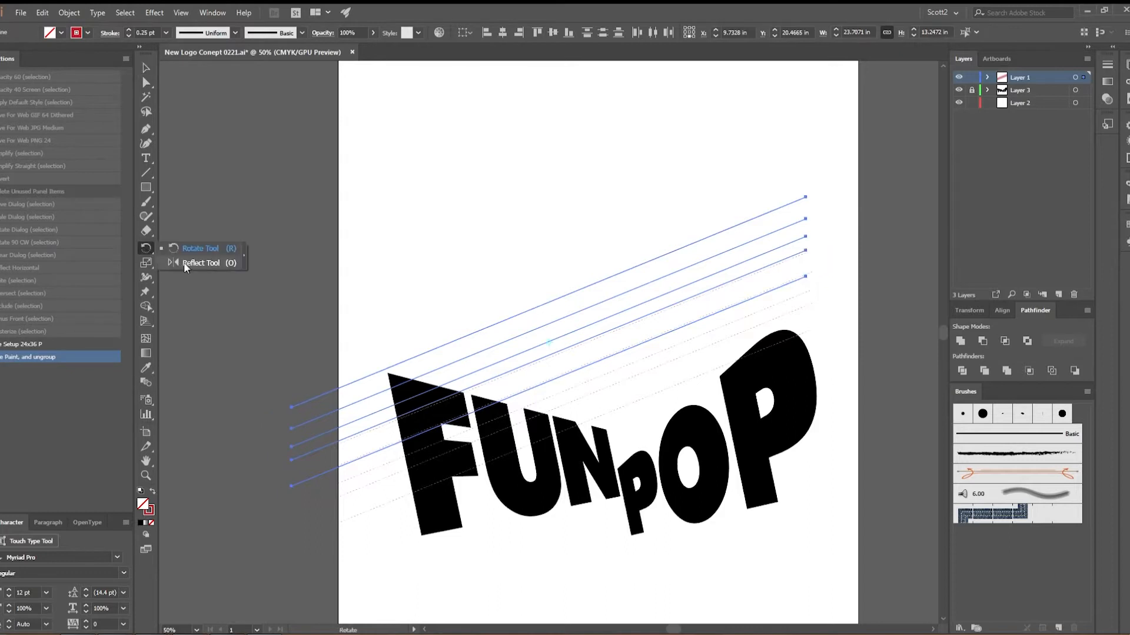
drag(453, 316, 597, 327)
key(v)
key(shift+Up)
key(shift+Up)
Transfer the reflected lines to Layer 2, place that layer directly below Layer 1, and hide and lock it.
key(ctrl+x)
click(1043, 103)
key(ctrl+f)
drag(1043, 102, 1030, 83)
click(959, 90)
click(972, 89)
Add copies of the red diagonal guide line through the corners of the letters U and N.
key(plus)
scroll(494, 397, up, 4)
drag(494, 397, 535, 196)
drag(575, 234, 695, 582)
drag(702, 526, 688, 286)
drag(768, 287, 601, 276)
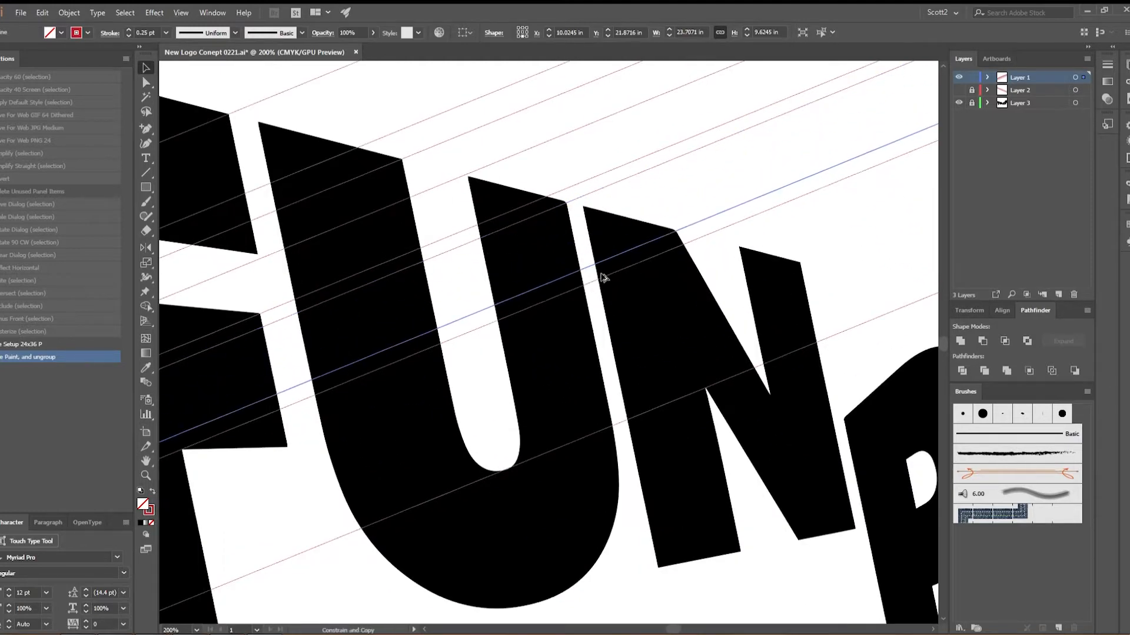
Place another copy of the diagonal guide line lower down, through the N's upper inner notch and the F's bottom-left corner.
drag(653, 244, 684, 327)
click(695, 347)
click(575, 479)
scroll(510, 394, down, 3)
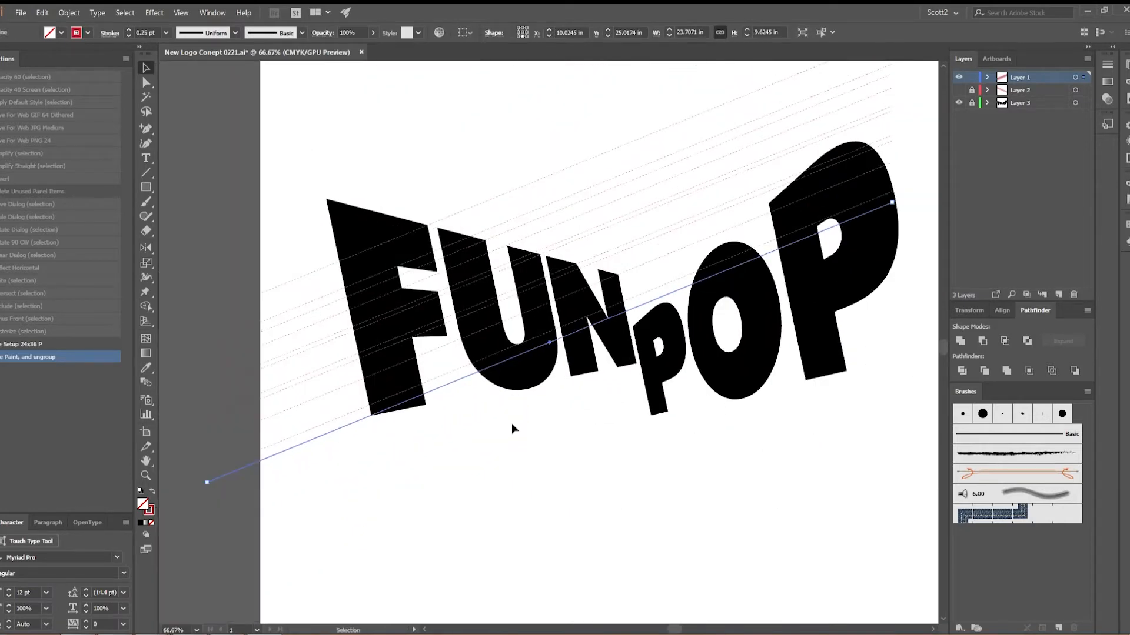
drag(413, 454, 558, 464)
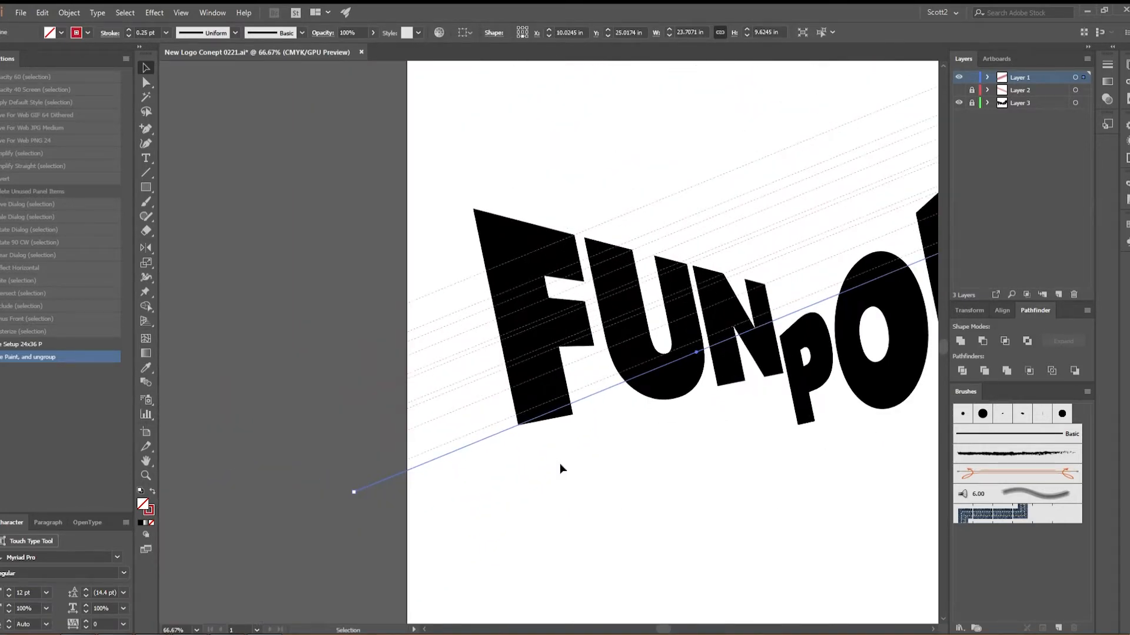
Add a layer directly above Layer 3 and draw a Pen triangle over the F's top section, down to the first guide line.
click(1068, 295)
key(p)
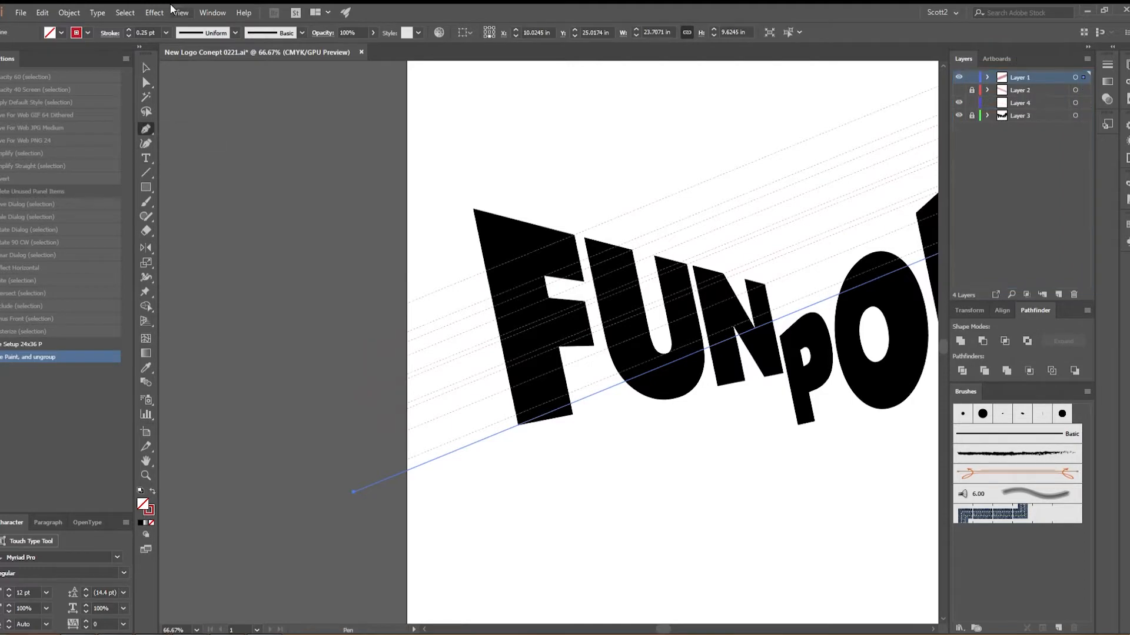
click(180, 12)
click(200, 467)
scroll(396, 194, up, 4)
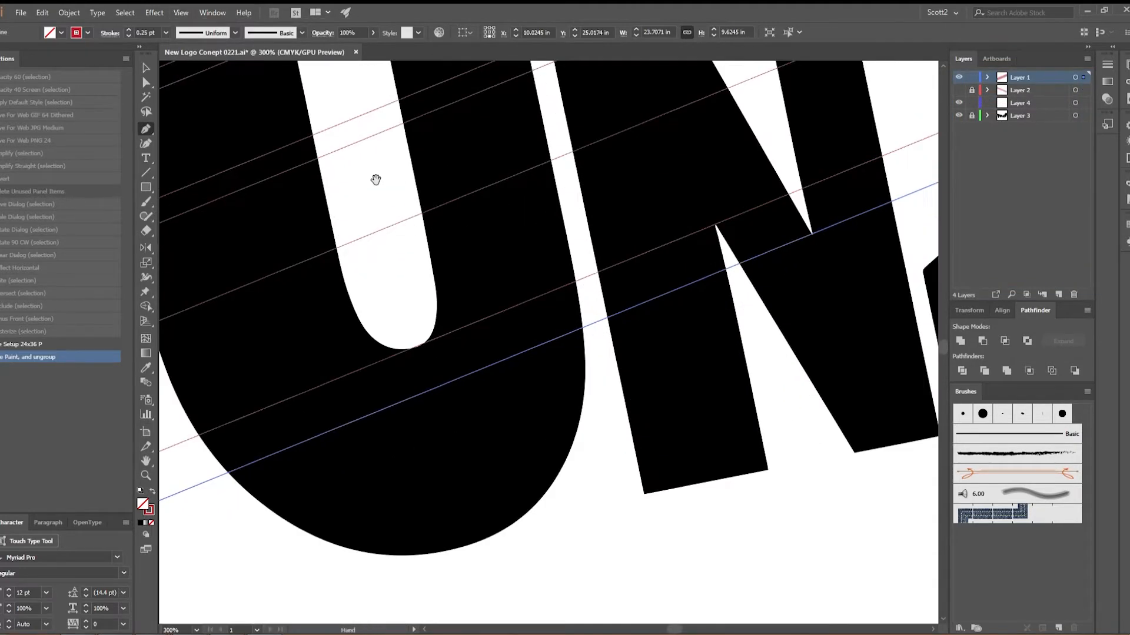
click(526, 530)
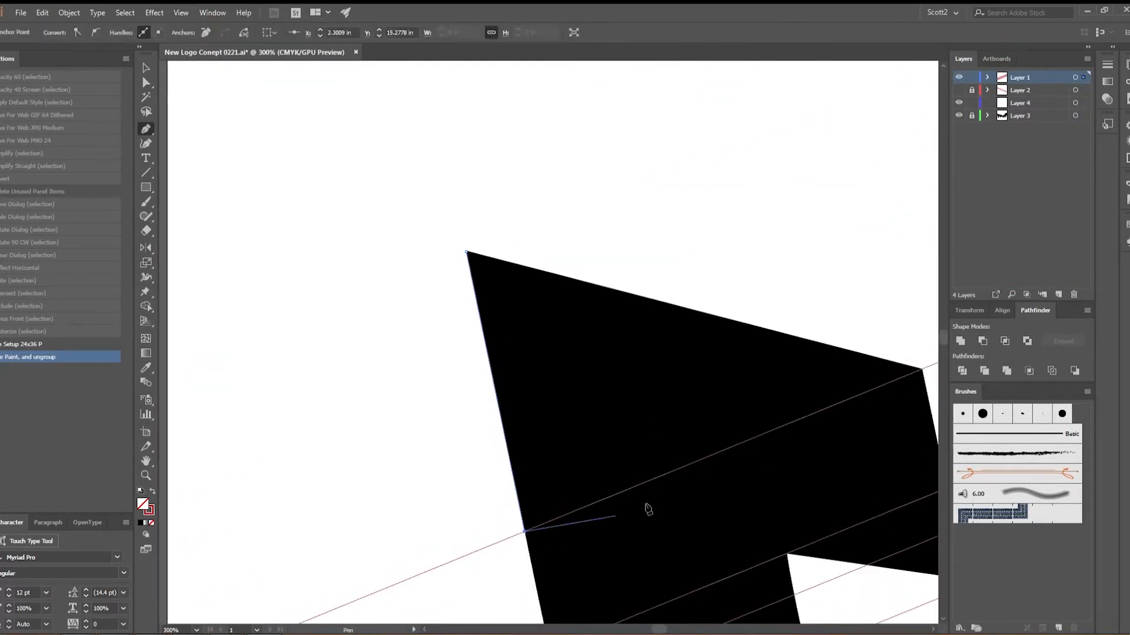
click(923, 371)
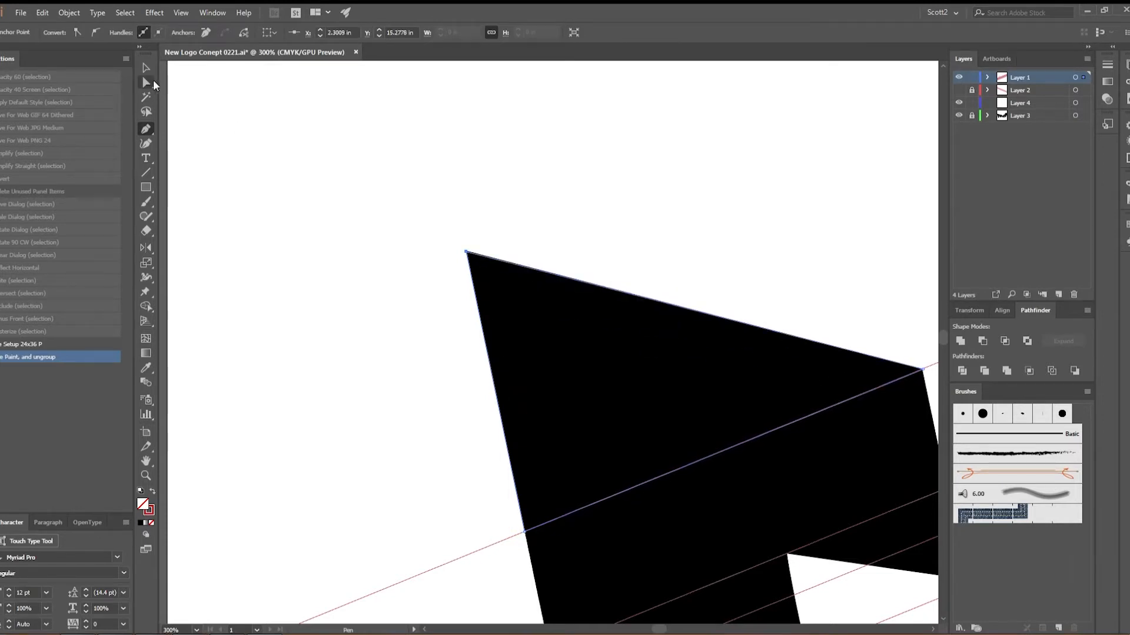
Shift the triangle's top anchor point onto the pointed upper-left tip of the F.
click(146, 83)
scroll(455, 240, up, 6)
drag(545, 337, 544, 330)
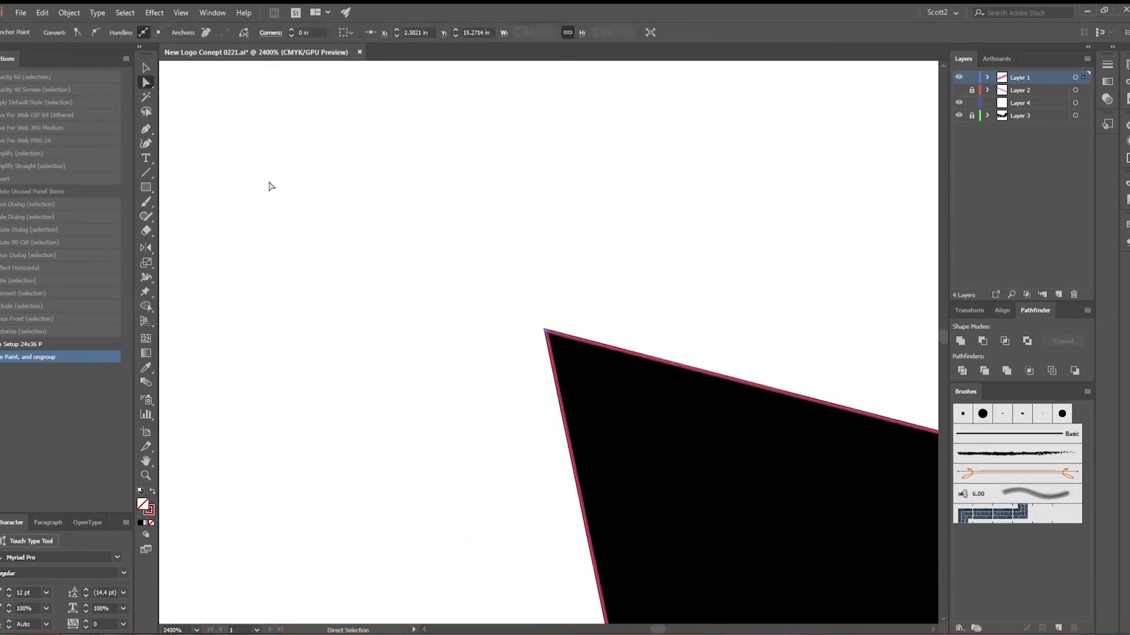
Remove the stroke from the triangle on top of the F and give it a cyan fill.
click(146, 68)
click(589, 346)
click(88, 32)
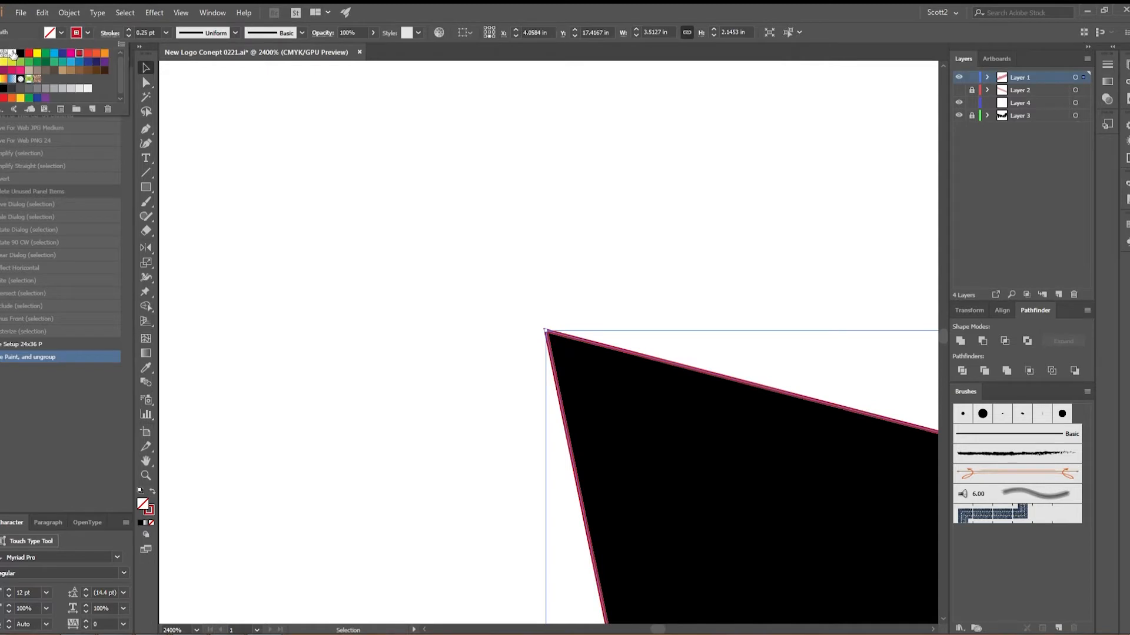
click(2, 53)
click(61, 32)
click(54, 53)
Refine the cyan triangle's top anchor so it matches the upper-left tip of the F at high magnification.
drag(442, 220, 408, 179)
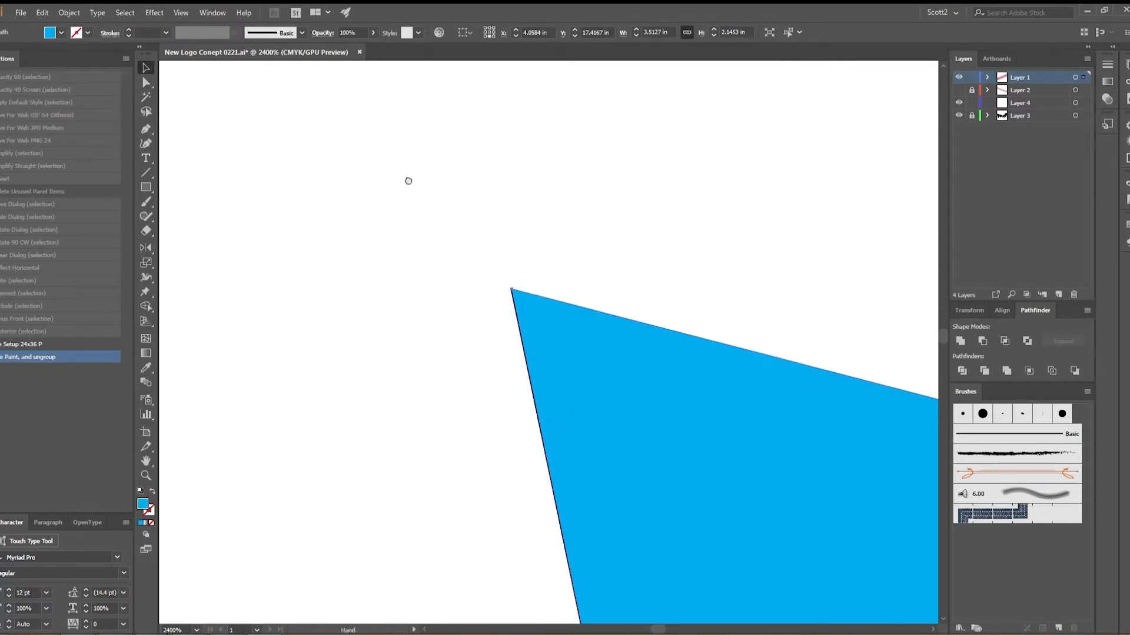
click(264, 167)
key(a)
click(512, 290)
scroll(586, 406, up, 5)
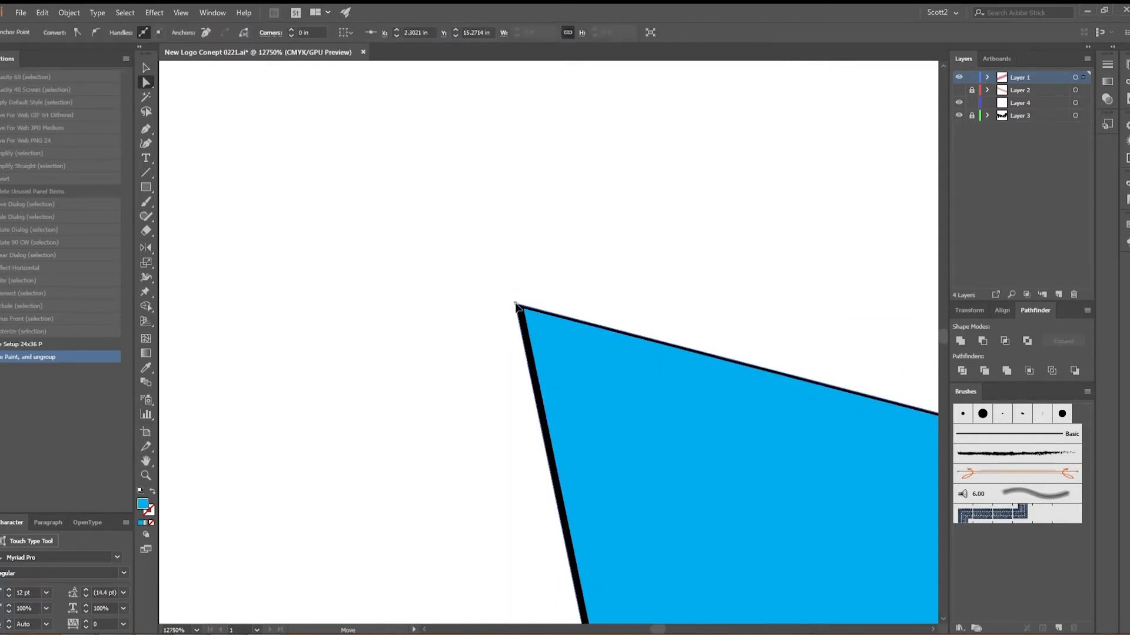
Adjust the cyan triangle's right anchor so it sits on the F's upper-right corner.
drag(675, 424, 318, 331)
key(ctrl+minus)
drag(726, 454, 332, 324)
key(ctrl+minus)
drag(825, 545, 224, 400)
key(ctrl+plus)
drag(668, 429, 342, 322)
click(407, 321)
key(ctrl+plus)
key(ctrl+plus)
key(ctrl+plus)
key(ctrl+plus)
mouse_move(551, 343)
mouse_down()
mouse_move(523, 351)
mouse_move(533, 344)
mouse_up()
Align the cyan triangle's lower-left anchor with the point where the guide line crosses the F's left edge.
drag(235, 500, 586, 342)
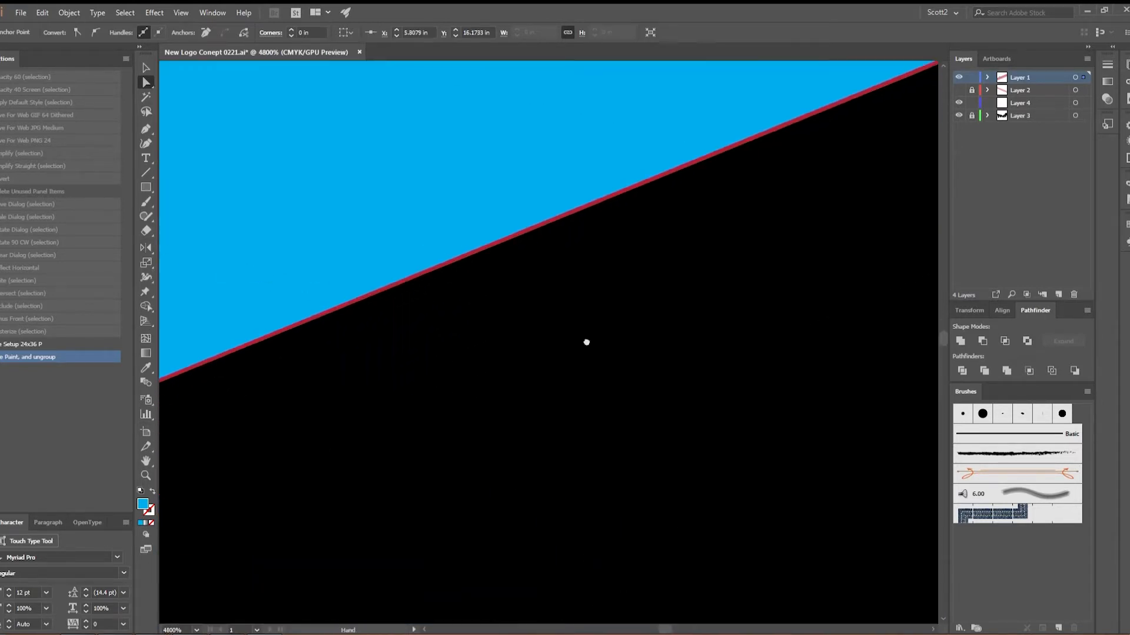
drag(365, 529, 560, 364)
key(ctrl+minus)
key(ctrl+minus)
key(ctrl+minus)
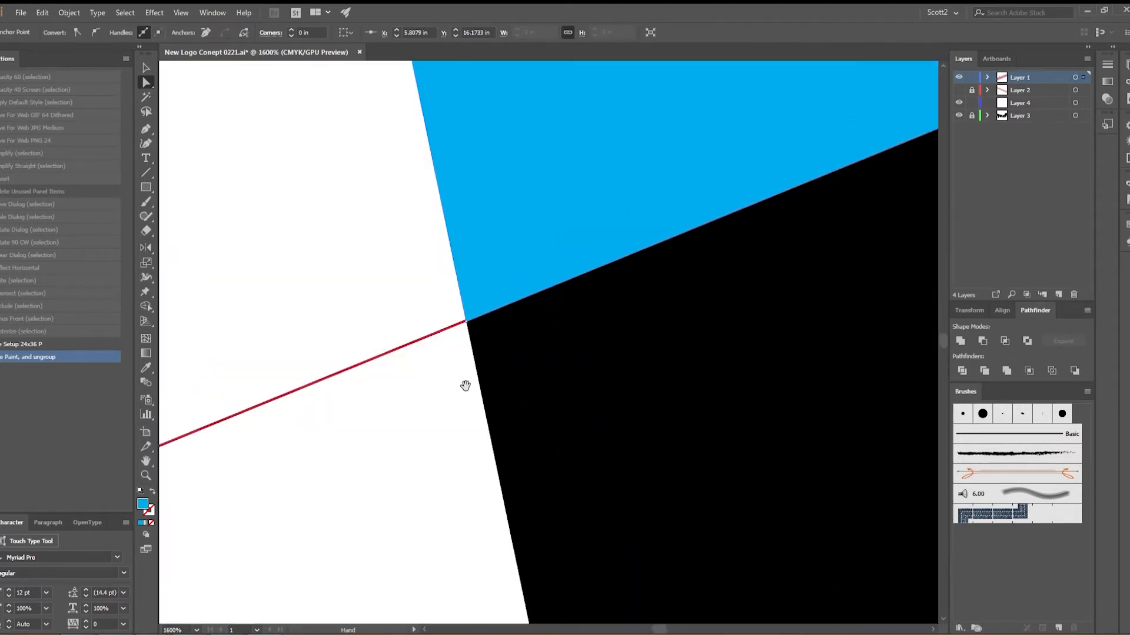
key(ctrl+plus)
key(ctrl+plus)
key(ctrl+plus)
key(ctrl+plus)
key(plus)
click(147, 84)
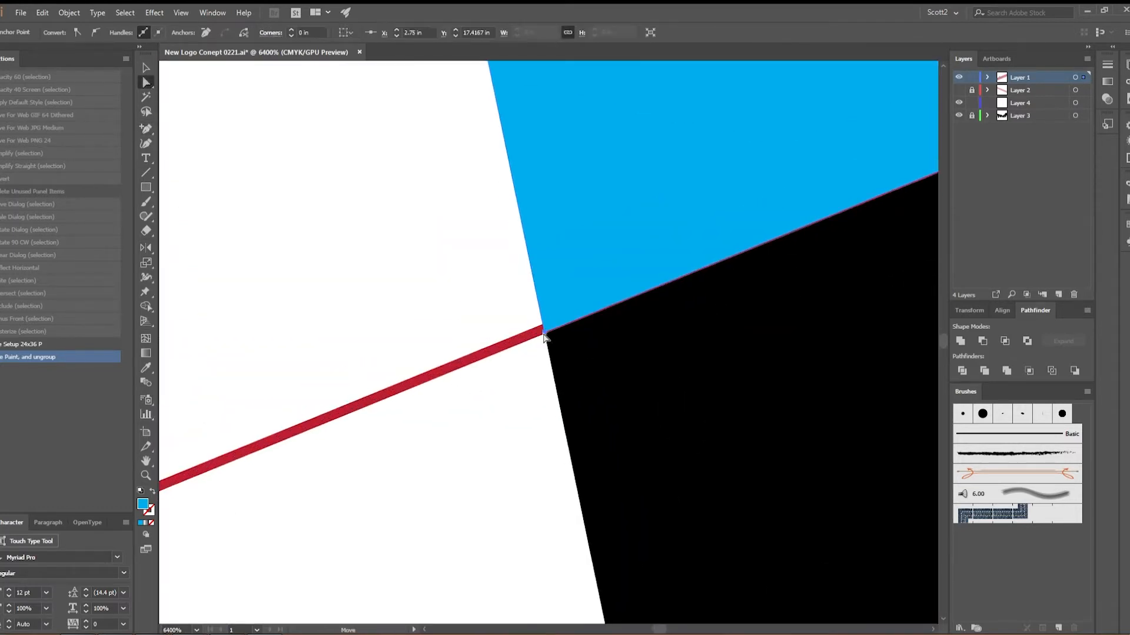
click(525, 478)
Pull the cyan triangle's lower-left and top anchors outward beyond the F, keeping the lower one on the guide line.
key(ctrl+minus)
key(ctrl+minus)
key(ctrl+minus)
key(ctrl+minus)
key(ctrl+minus)
key(ctrl+minus)
key(ctrl+minus)
key(ctrl+minus)
key(ctrl+minus)
key(ctrl+minus)
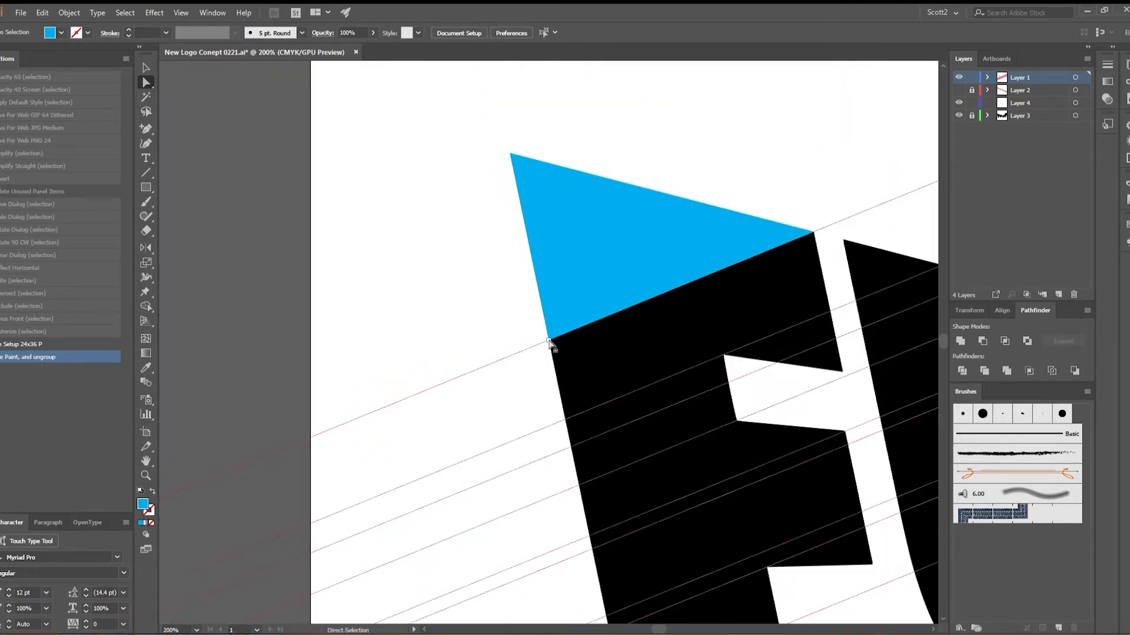
drag(511, 356, 508, 356)
click(147, 68)
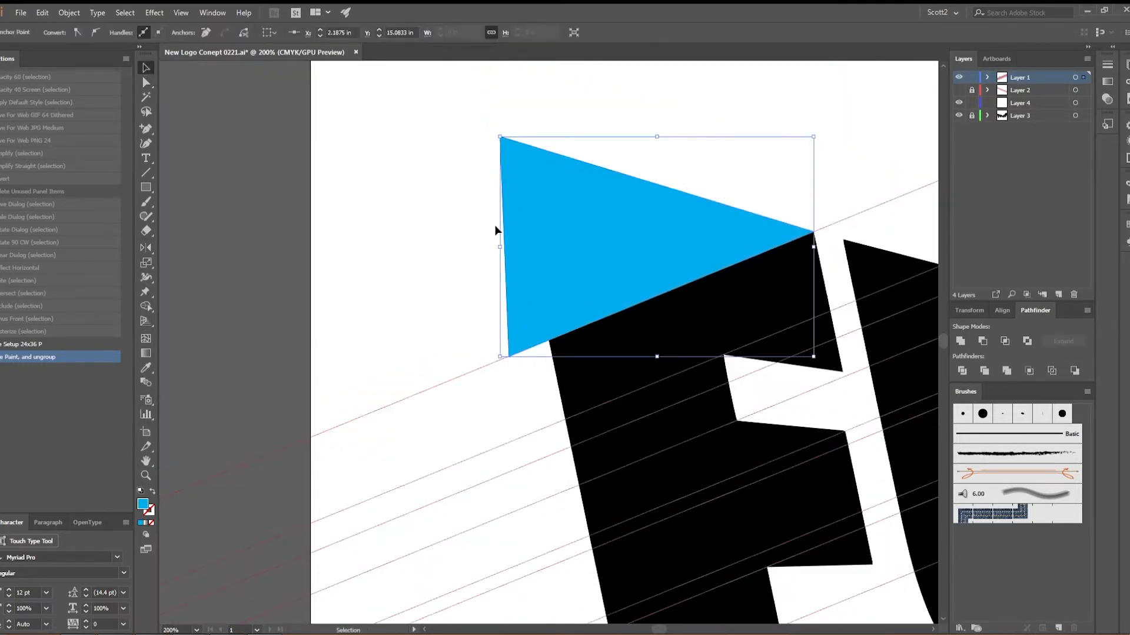
Extend the cyan triangle's right anchor along the guide line, past the F's upper-right corner.
key(a)
click(813, 233)
key(ctrl+plus)
key(ctrl+plus)
key(ctrl+plus)
key(ctrl+plus)
drag(548, 343, 617, 315)
key(ctrl+minus)
key(ctrl+minus)
key(ctrl+minus)
key(ctrl+minus)
key(ctrl+minus)
key(v)
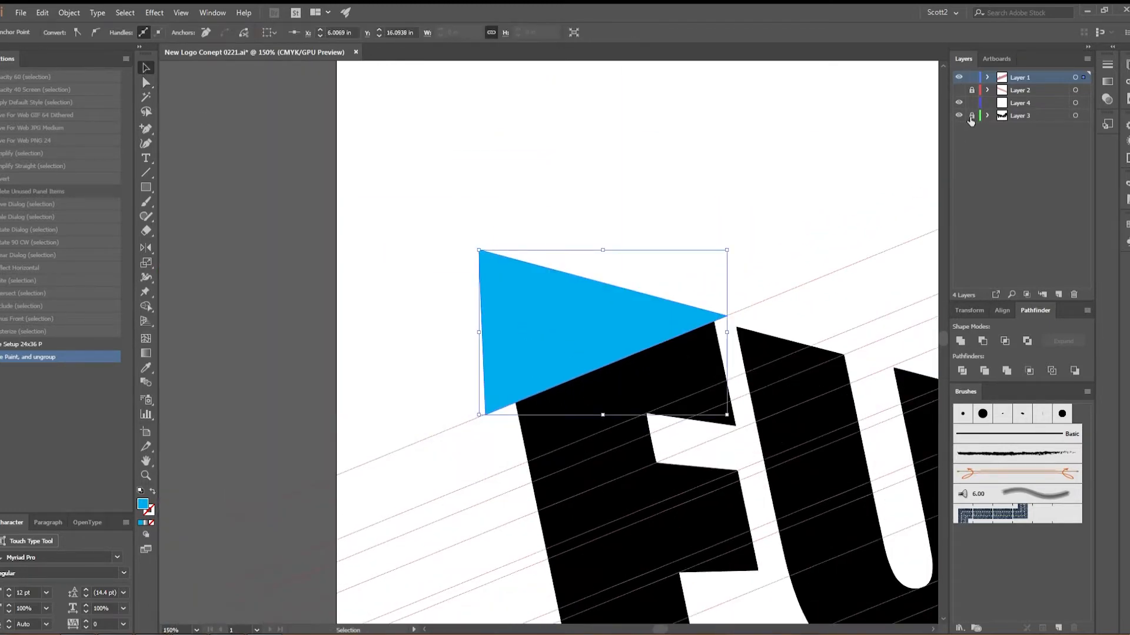
Duplicate Layer 3 and intersect the oversized cyan triangle with the copied F to trim it to the letter's outline.
click(1024, 116)
alt+drag(1023, 116, 1025, 109)
shift+click(689, 313)
click(1005, 342)
click(665, 340)
key(ctrl+shift+a)
click(670, 309)
shift+click(683, 368)
click(1004, 342)
click(959, 128)
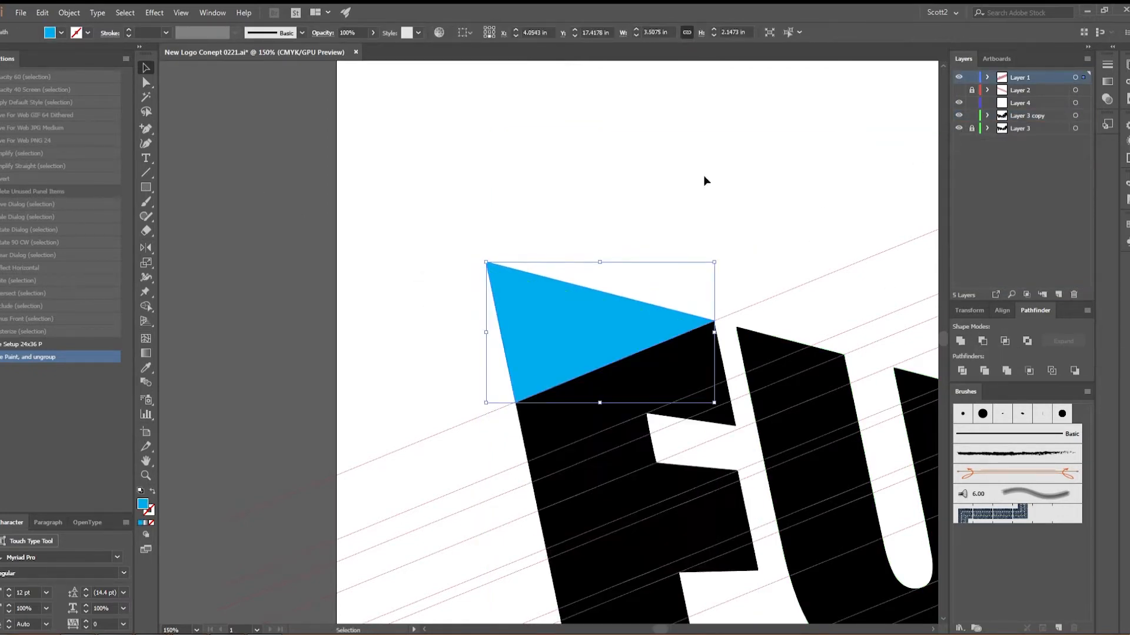
click(147, 134)
key(ctrl+=)
key(ctrl+=)
drag(593, 499, 585, 264)
key(ctrl+=)
click(323, 529)
click(659, 340)
click(1021, 103)
click(322, 529)
click(665, 342)
click(322, 530)
click(660, 340)
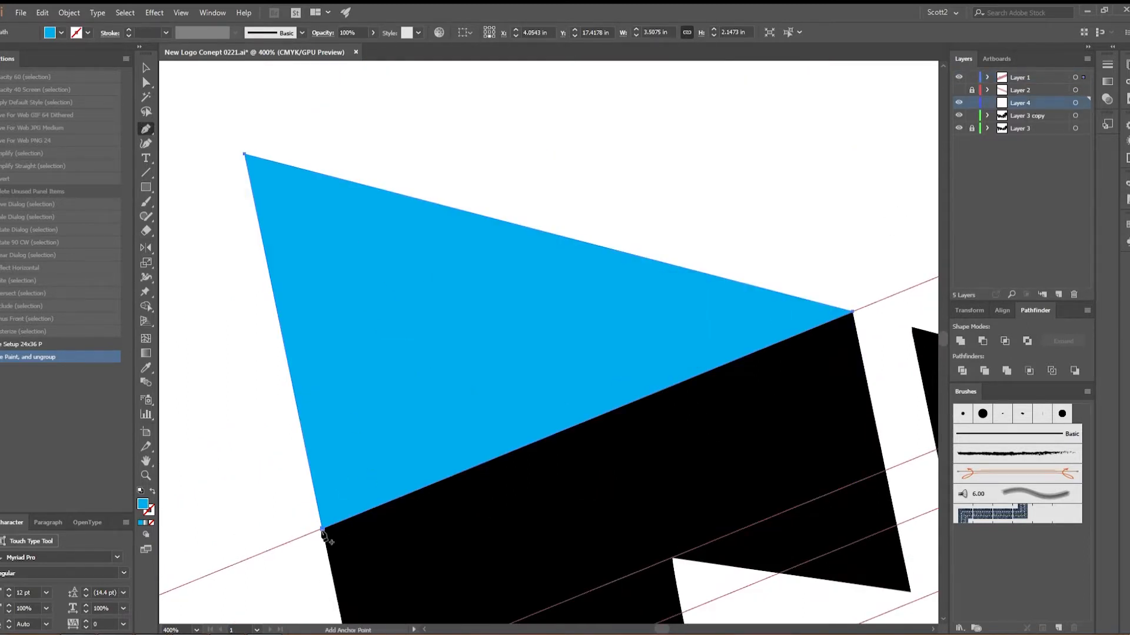
click(141, 128)
drag(809, 130, 782, 164)
key(ctrl+z)
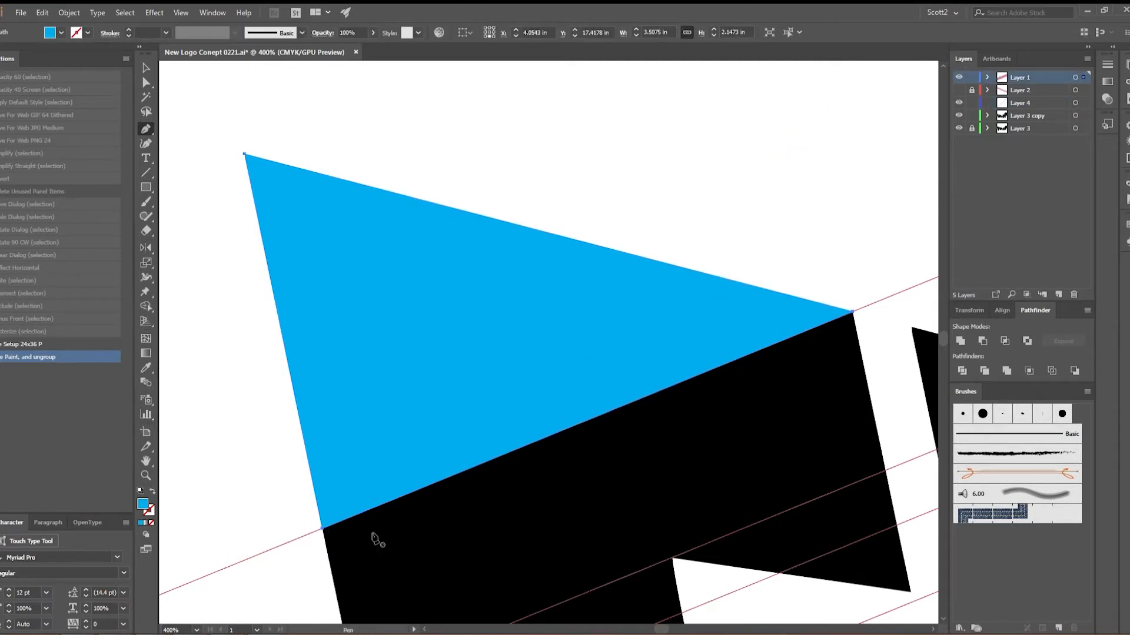
Draw an oversized Pen shape over the F's second section, bounded by the first and second guide lines.
click(310, 534)
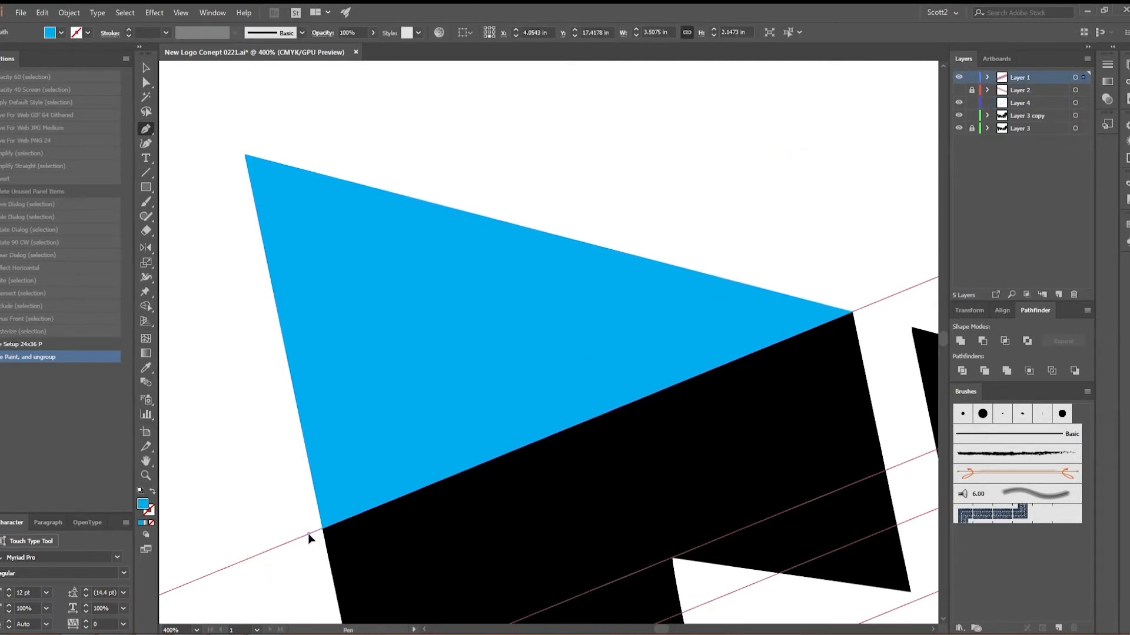
click(884, 299)
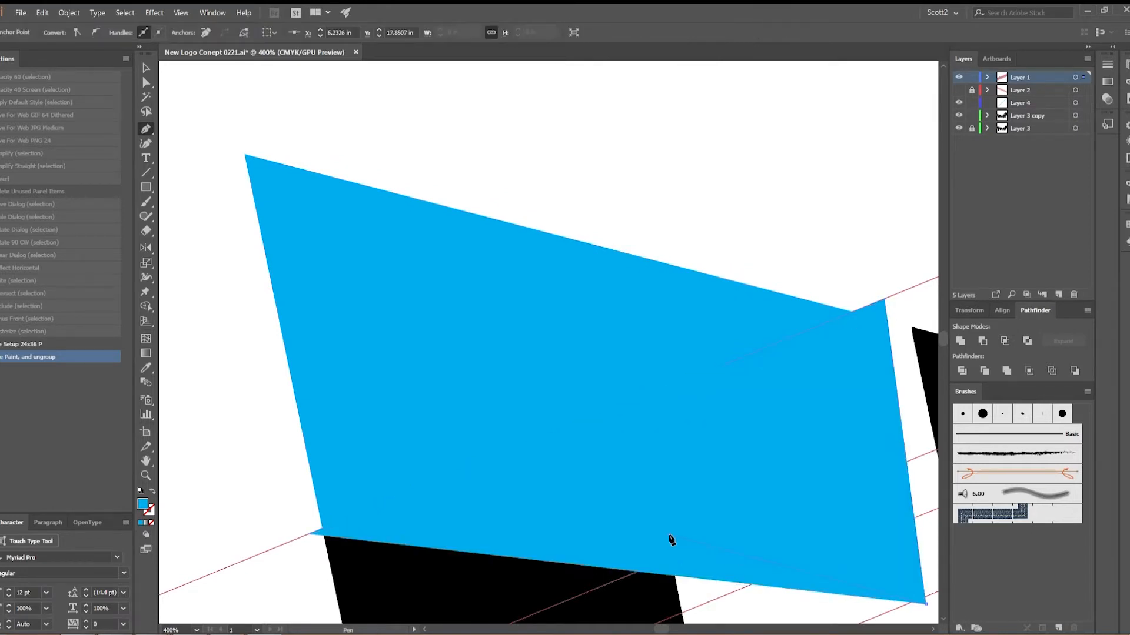
click(669, 536)
drag(669, 535, 714, 380)
click(358, 549)
key(a)
click(718, 404)
key(v)
Make another unlocked duplicate of Layer 3 and intersect its F with the new shape to trim the second section.
click(1043, 130)
key(ctrl+z)
drag(1023, 128, 1058, 294)
click(972, 129)
click(1028, 129)
click(443, 559)
shift+click(601, 414)
click(1009, 342)
Fill the trimmed second section of the F with dark blue and deselect it.
click(60, 32)
click(61, 56)
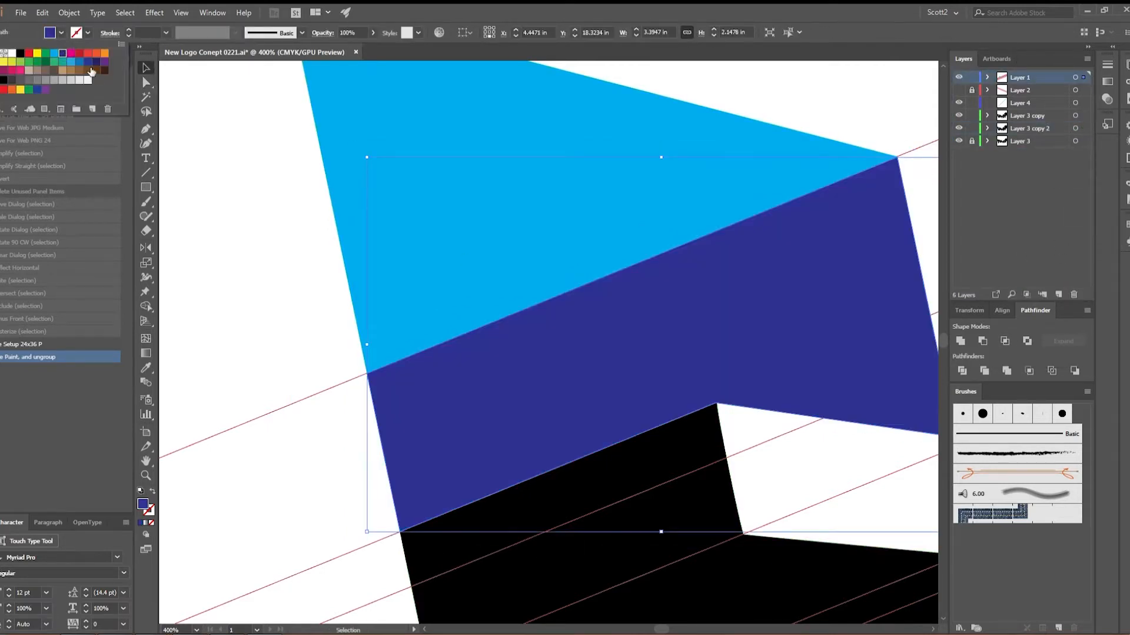
click(329, 317)
Move the F's cyan and dark blue sections in place onto a new layer above Layer 1, hiding the other layers.
drag(395, 424, 351, 316)
drag(460, 243, 419, 357)
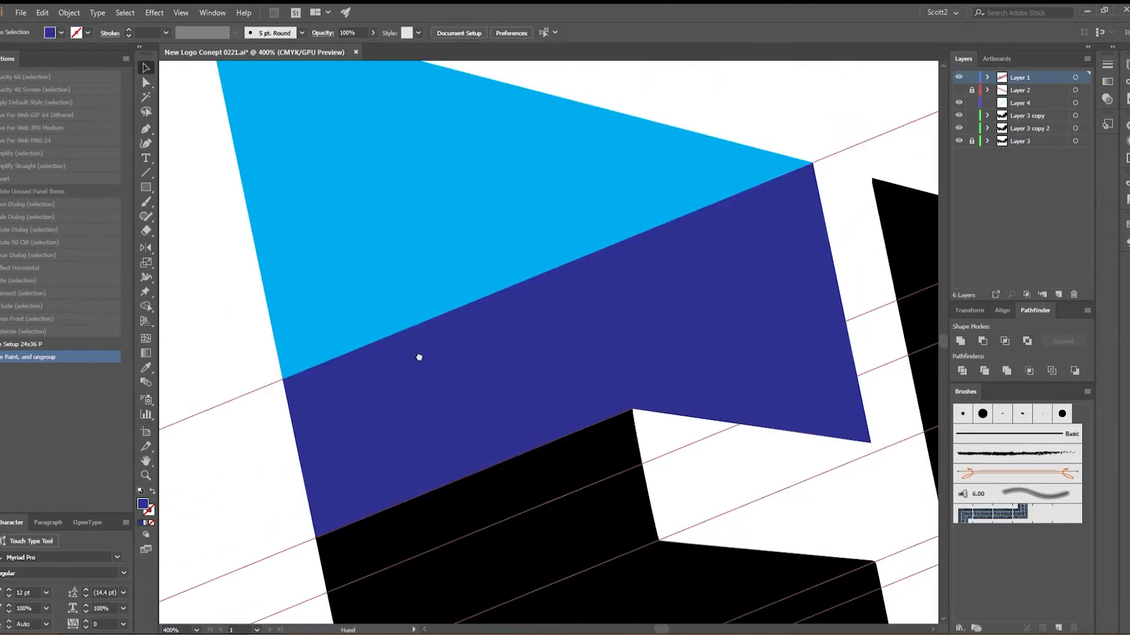
click(959, 77)
click(958, 78)
click(706, 183)
shift+click(719, 282)
key(ctrl+x)
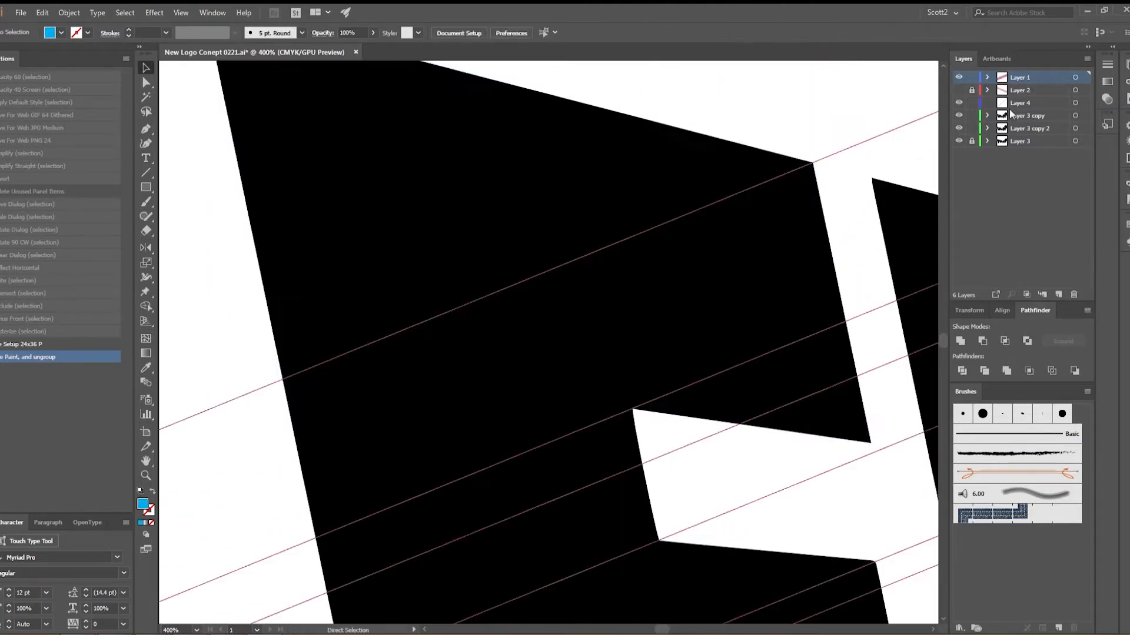
key(ctrl+f)
drag(958, 115, 530, 419)
Adjust the dark blue section's upper corner anchor to close the seam at the cyan section's tip.
key(ctrl+plus)
key(ctrl+plus)
key(ctrl+plus)
key(ctrl+plus)
key(ctrl+plus)
key(ctrl+plus)
key(ctrl+plus)
key(ctrl+minus)
key(ctrl+minus)
key(ctrl+minus)
key(ctrl+minus)
key(ctrl+plus)
key(ctrl+plus)
click(147, 83)
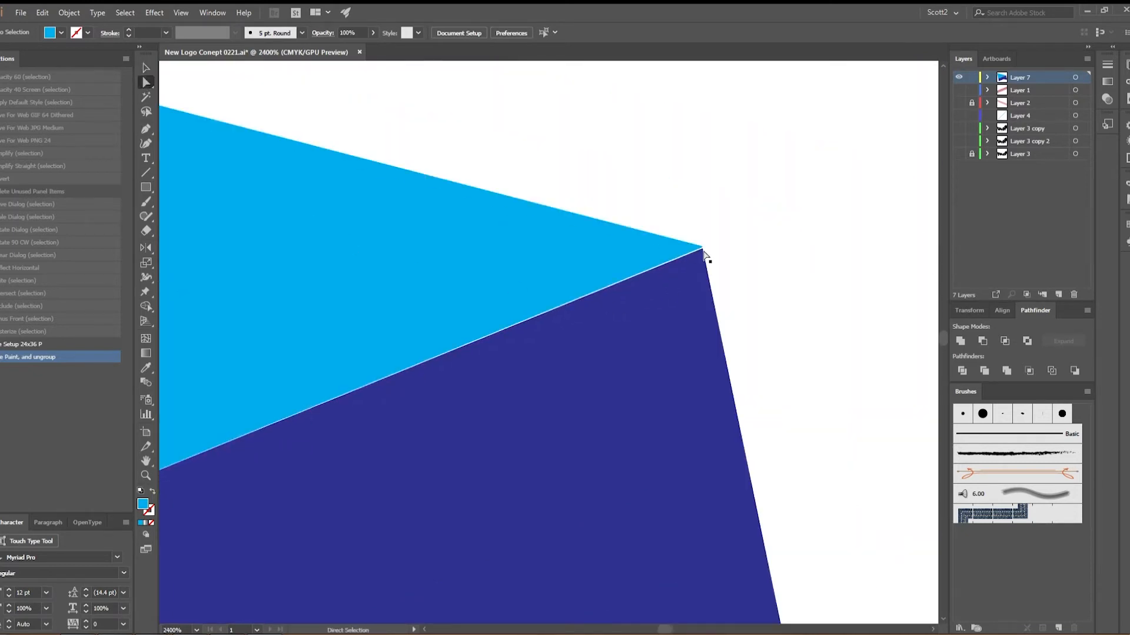
click(702, 254)
drag(724, 260, 532, 323)
key(ctrl+minus)
key(ctrl+minus)
key(ctrl+minus)
key(ctrl+minus)
key(ctrl+minus)
key(ctrl+minus)
key(ctrl+minus)
key(ctrl+plus)
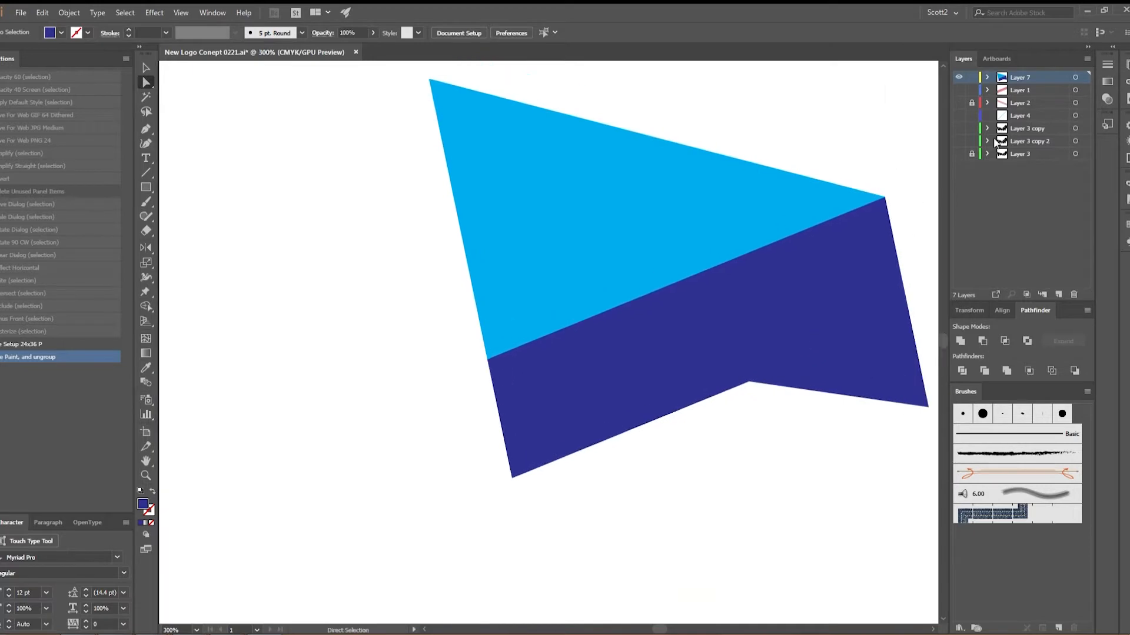
Make an unlocked duplicate of Layer 3 for the F's third section, hide the original and show Layer 7.
click(958, 153)
click(1021, 127)
alt+click(958, 128)
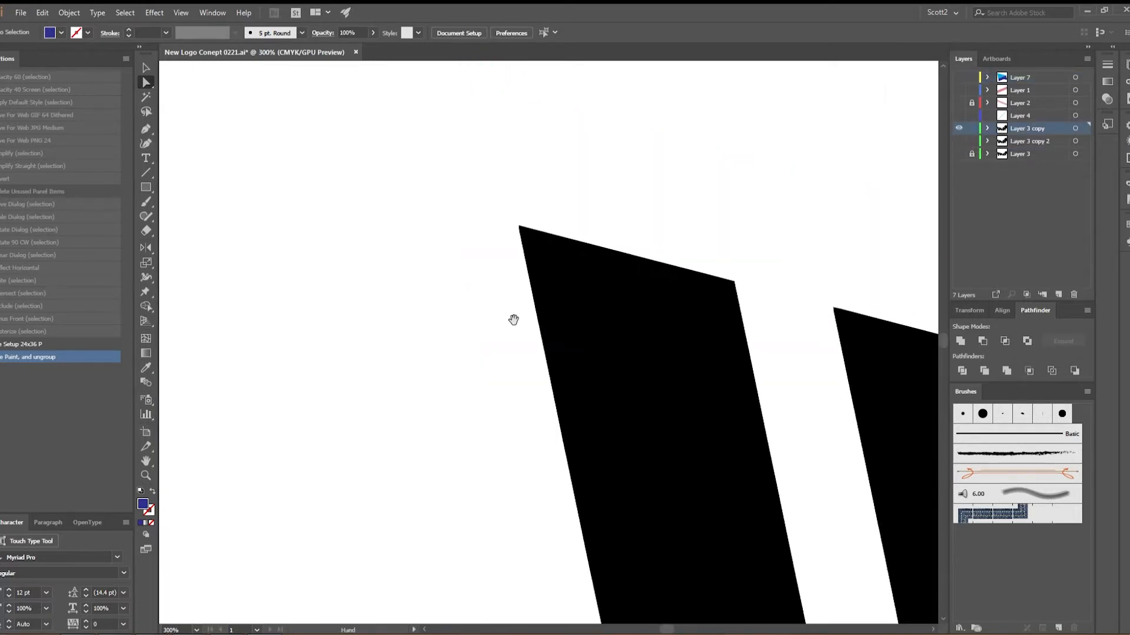
key(ctrl+1)
click(959, 142)
click(1030, 141)
click(959, 154)
drag(1022, 154, 1057, 294)
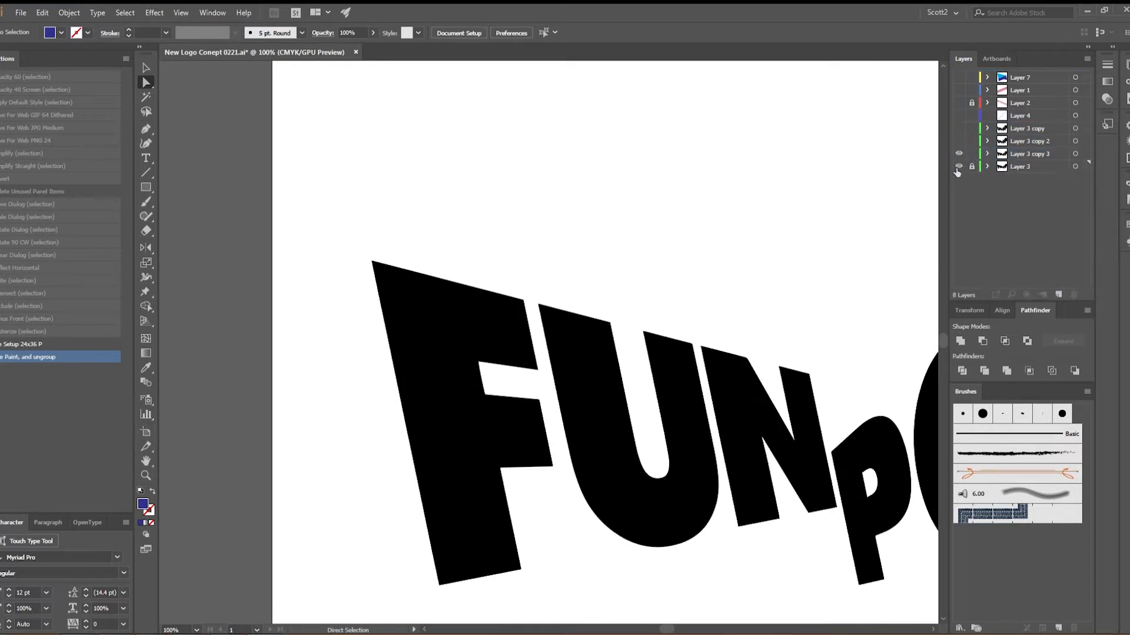
click(958, 166)
click(958, 77)
Draw a Pen shape over the F's third section along the guide lines, extending its outer corners past the letter's edge.
scroll(386, 401, up, 4)
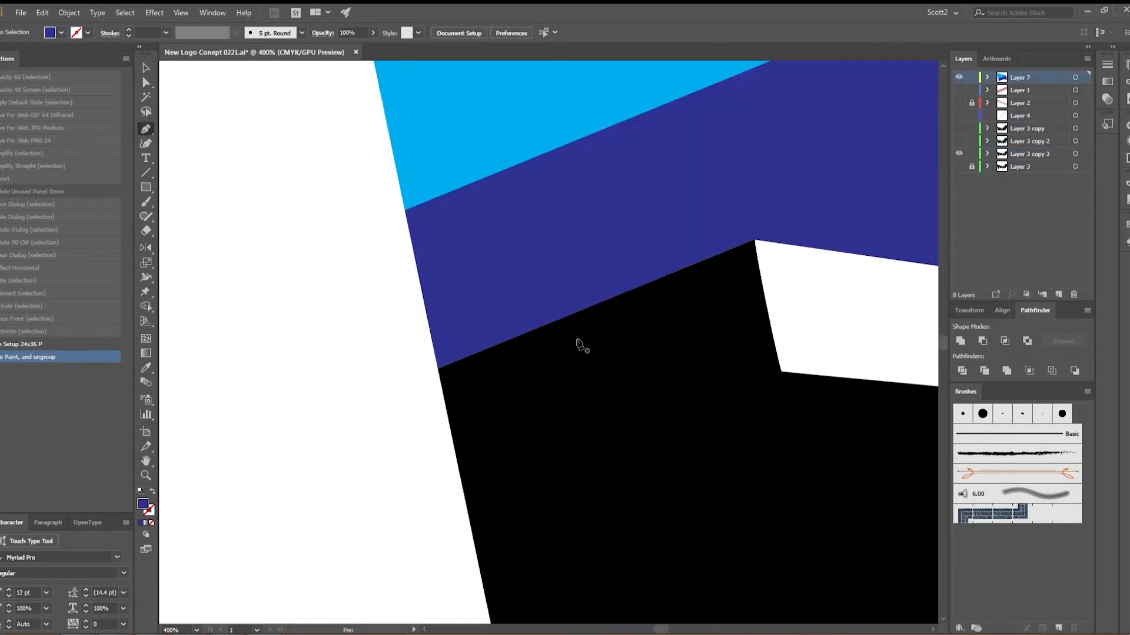
click(438, 369)
click(754, 240)
click(780, 372)
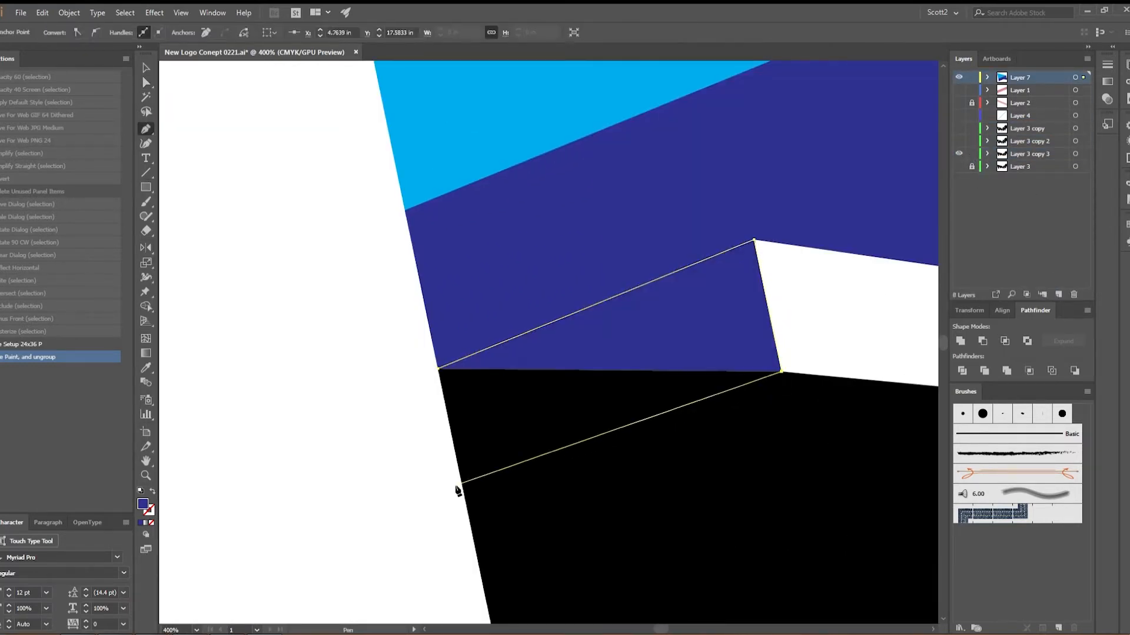
click(958, 90)
click(442, 509)
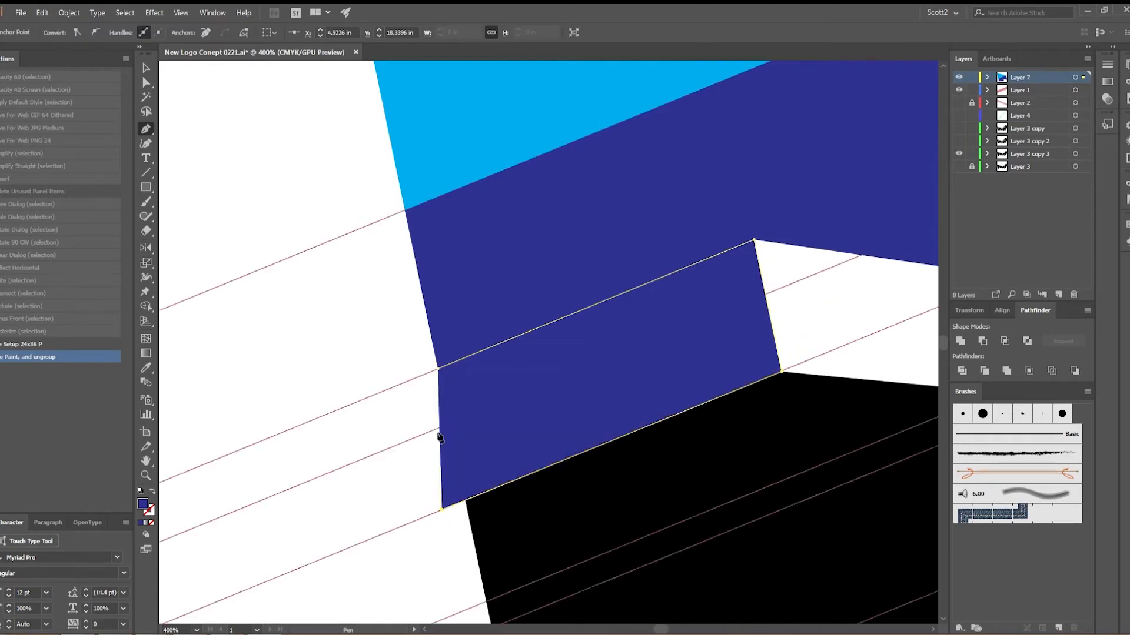
click(438, 369)
key(a)
drag(438, 369, 378, 393)
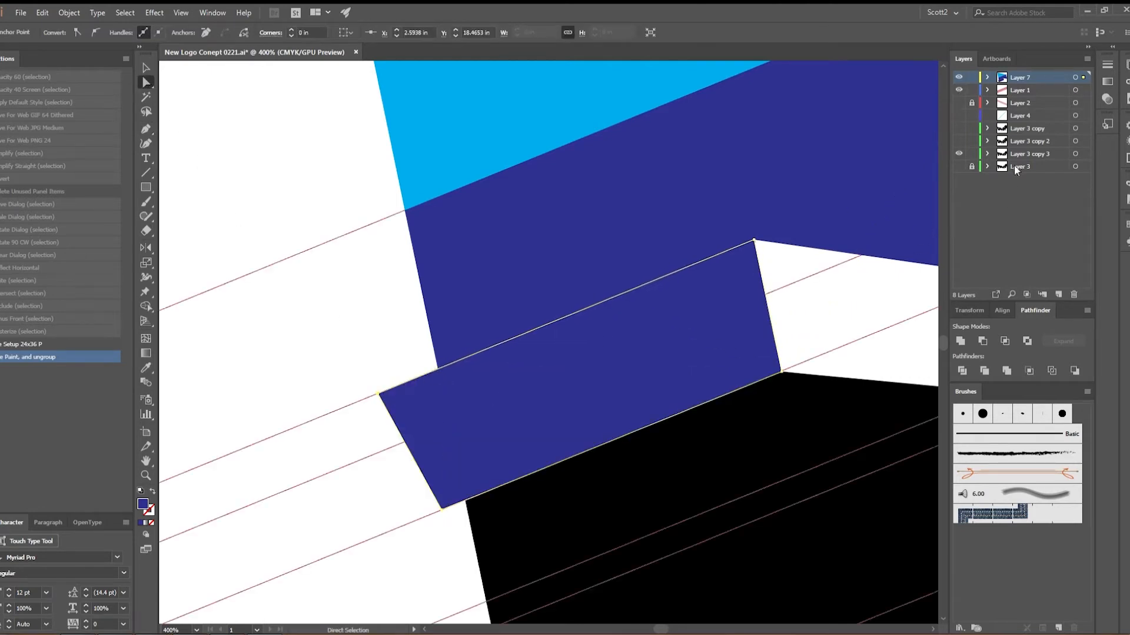
Intersect the third shape with the copied F, fill the trimmed section with cyan and deselect it.
shift+click(672, 462)
click(1004, 340)
click(60, 32)
click(55, 52)
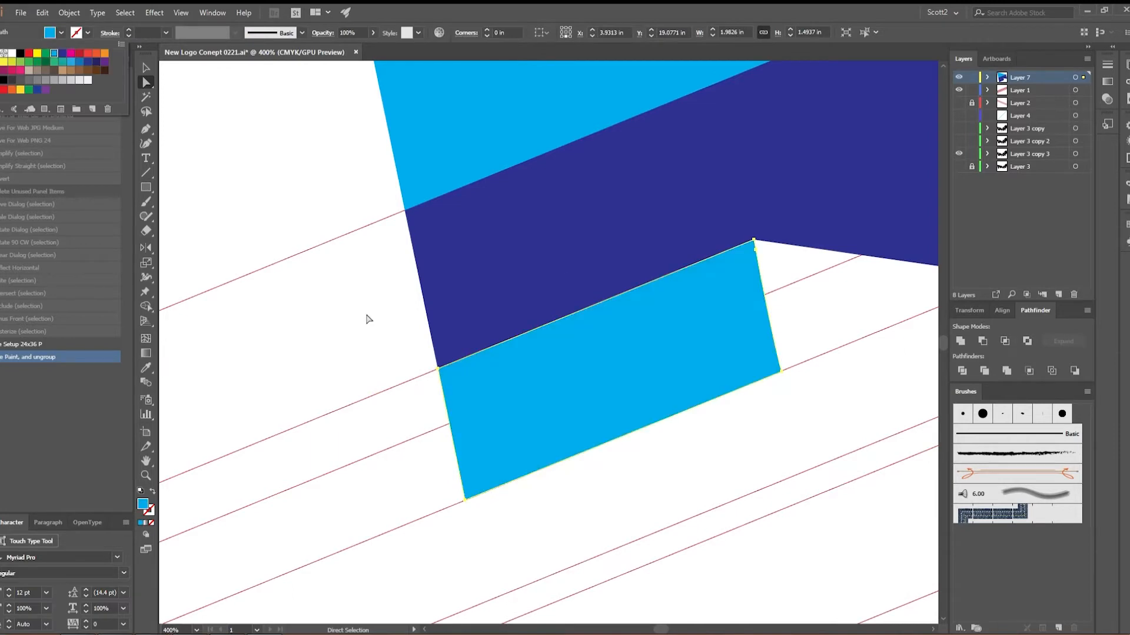
click(828, 300)
Duplicate Layer 3 again for the F's fourth section.
drag(778, 320, 705, 268)
click(958, 154)
click(959, 166)
click(959, 77)
click(959, 77)
drag(1020, 166, 1058, 294)
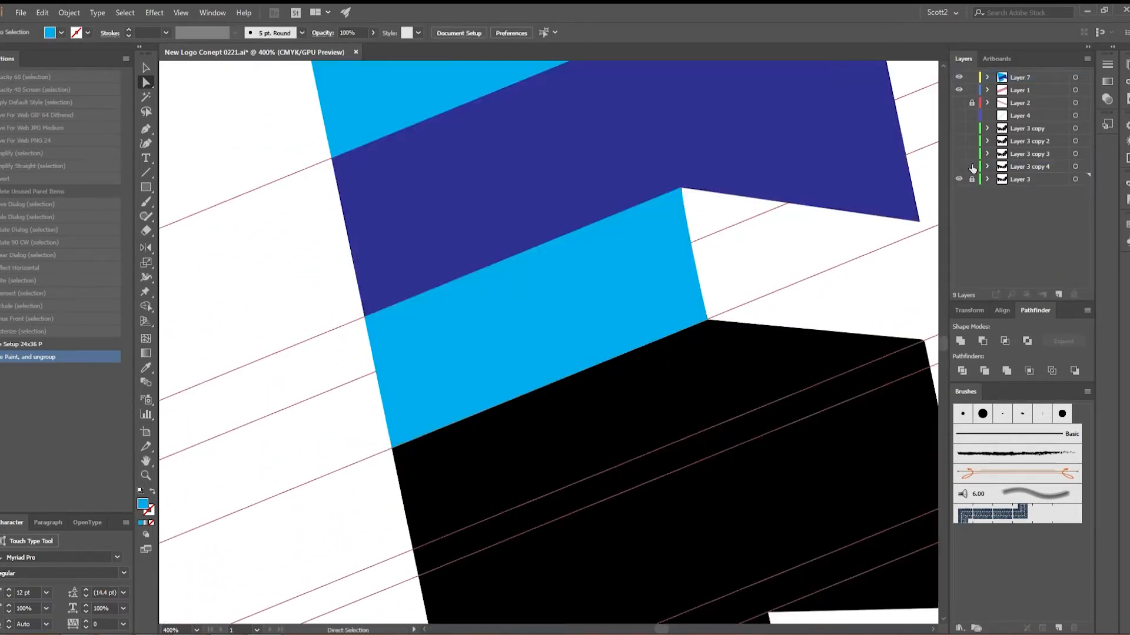
Draw a Pen shape over the narrow section below the third one and extend its upper outer corner beyond the F.
click(391, 448)
click(707, 319)
click(922, 341)
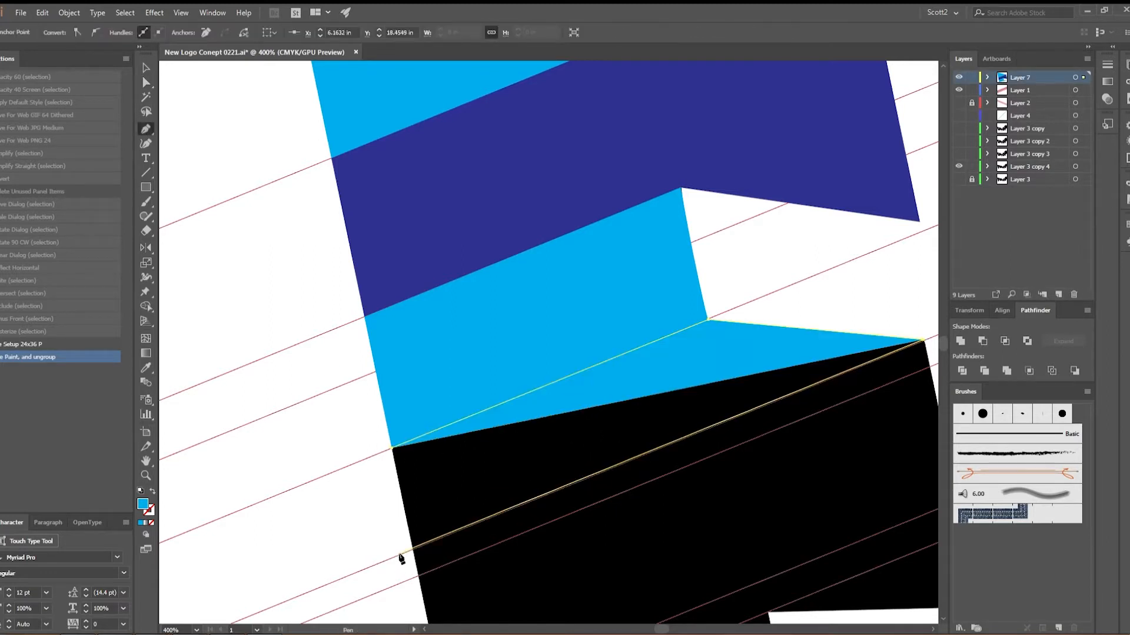
click(398, 554)
click(392, 449)
key(a)
drag(391, 449, 360, 462)
Extend the fourth shape's tip along the guide line, past the end of the F's middle arm.
key(ctrl+=)
key(ctrl+=)
drag(795, 380, 394, 459)
drag(900, 356, 394, 459)
drag(768, 280, 798, 267)
key(ctrl+-)
key(ctrl+-)
drag(351, 386, 720, 306)
Intersect the fourth shape with the copied F, fill the trimmed section with dark blue and deselect it.
click(146, 68)
shift+click(758, 459)
click(1004, 340)
click(92, 62)
click(300, 281)
Duplicate Layer 3 for the F's fifth section, show the copy and hide the original.
click(959, 179)
click(958, 167)
click(958, 77)
click(958, 77)
click(959, 179)
click(958, 179)
drag(1024, 179, 1058, 294)
click(958, 178)
click(958, 192)
Draw the Pen outline of the F's fifth section on Layer 7, starting along the fourth section's lower edge.
drag(666, 412, 683, 319)
click(146, 129)
click(1024, 77)
click(387, 370)
click(894, 180)
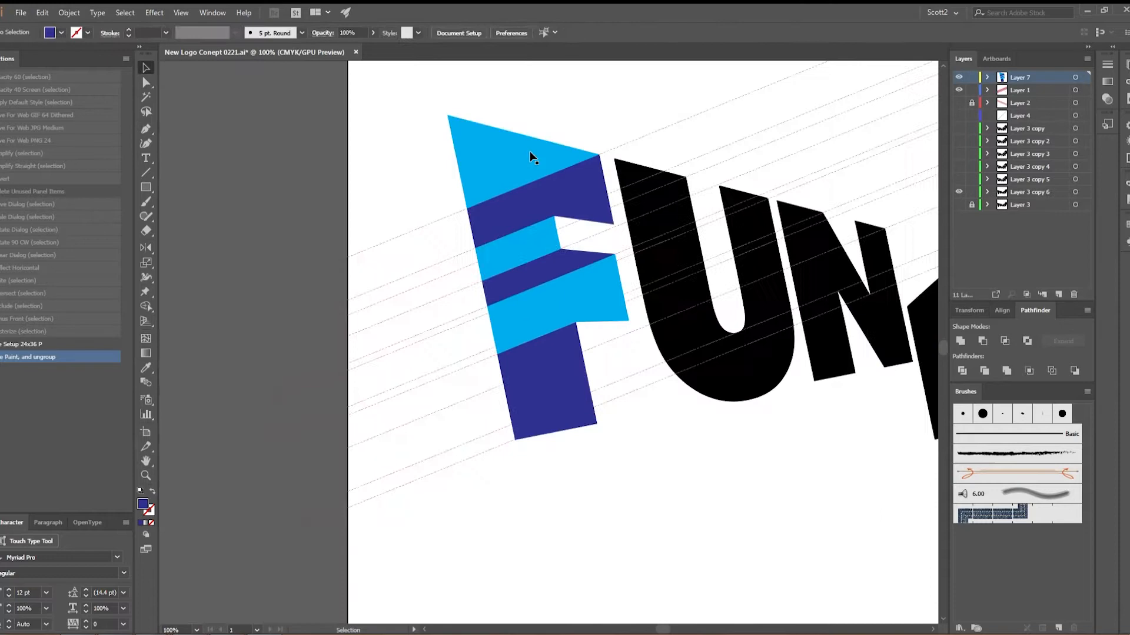
Fill the F's top section with a linear gradient running from dark red to bright red.
click(529, 161)
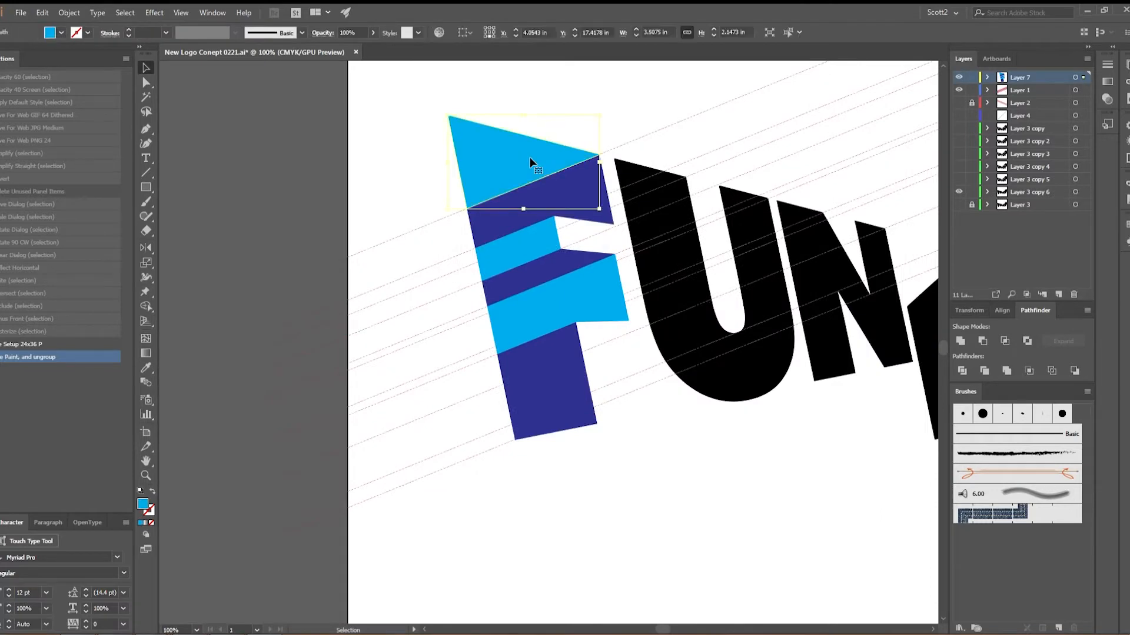
click(1107, 82)
click(960, 80)
double_click(954, 156)
click(1000, 194)
click(1071, 156)
double_click(1071, 156)
click(950, 194)
click(916, 199)
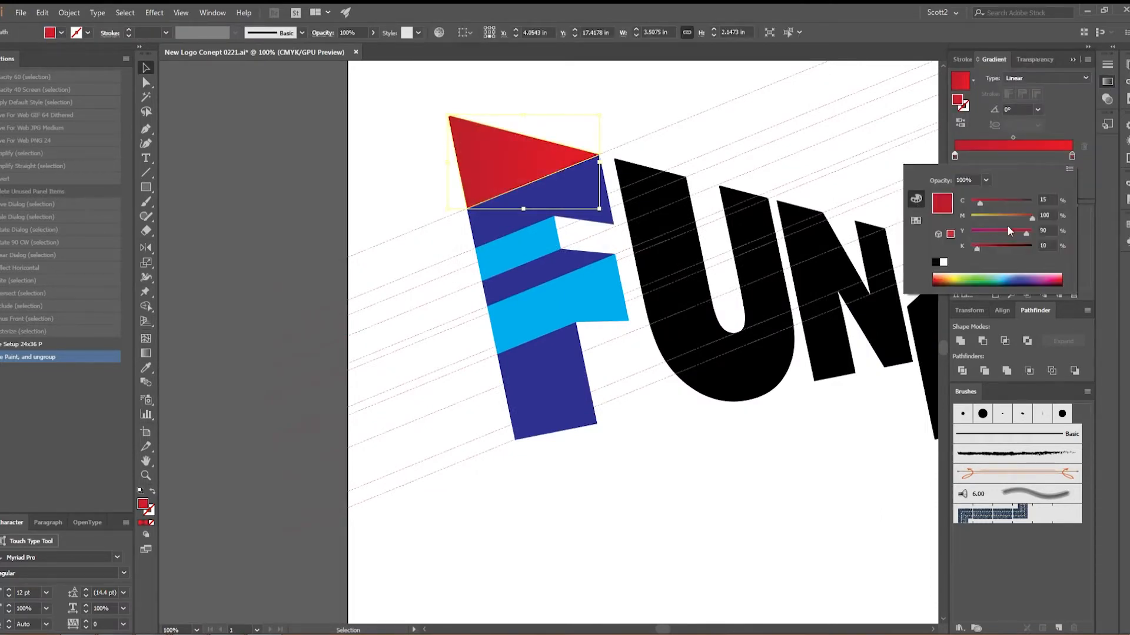
drag(981, 248, 1008, 249)
click(164, 78)
Apply the red linear gradient to the F's second section, adjust its dark stop and set the angle to -32°.
click(558, 203)
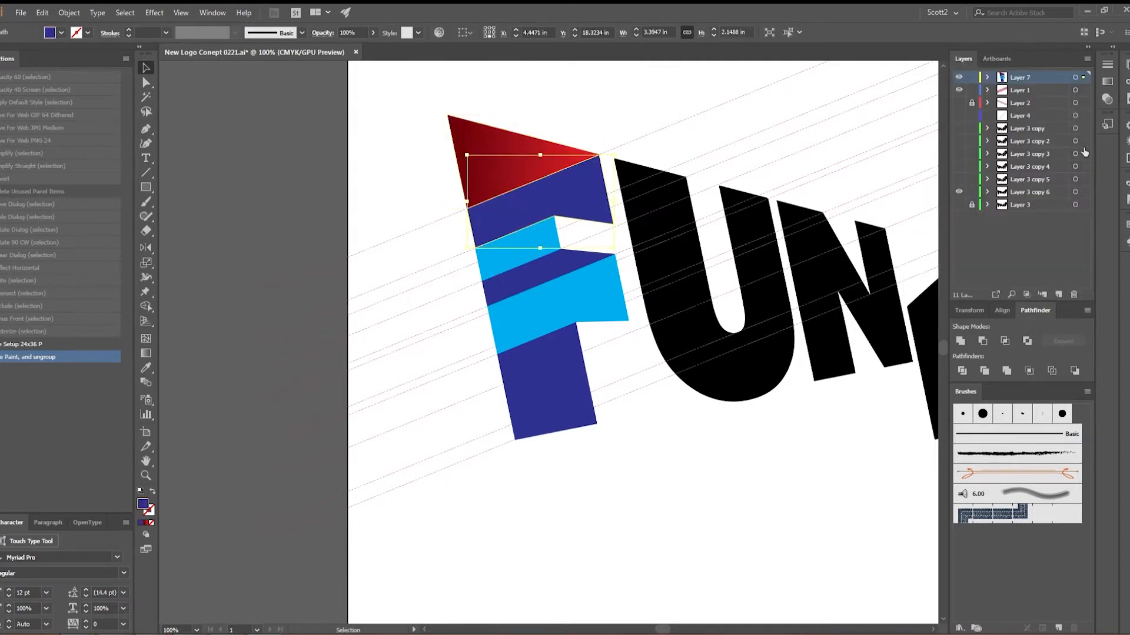
click(1107, 81)
click(1004, 146)
click(1037, 109)
click(1050, 219)
text(38)
drag(954, 156, 999, 156)
text(-32)
key(Return)
Set the top section's gradient angle to -30° and deselect it.
click(504, 147)
click(1107, 81)
click(973, 154)
drag(1024, 110, 915, 125)
text(-30)
key(Return)
click(360, 303)
Apply the red gradient to the F's third section and reposition its gradient stops.
click(520, 252)
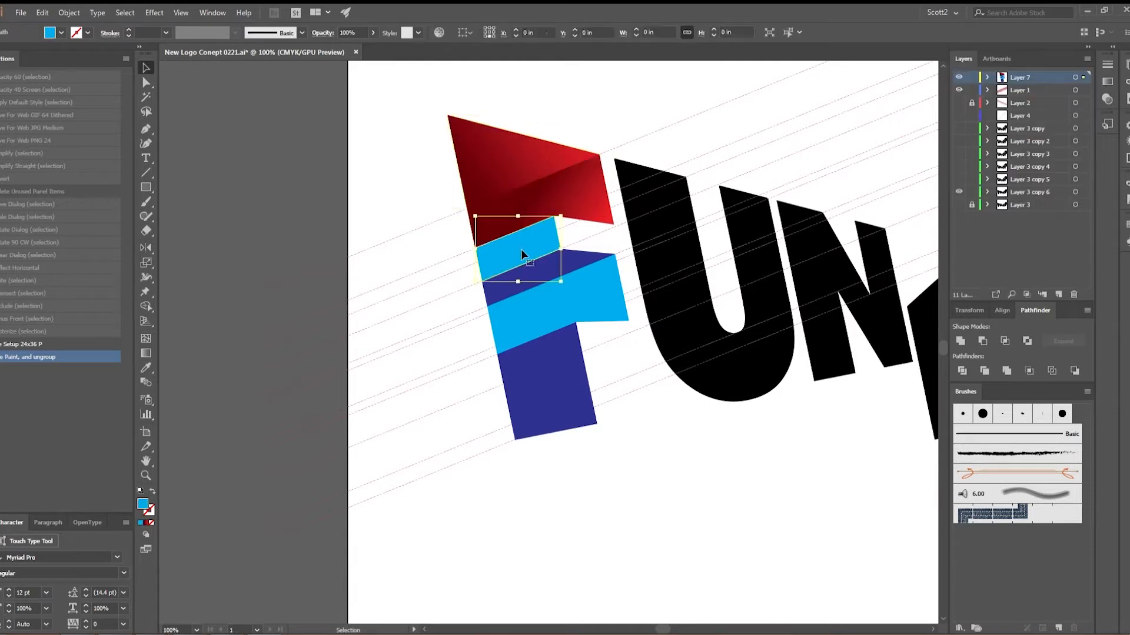
click(1108, 81)
click(972, 156)
drag(972, 157, 1051, 158)
Apply the red linear gradient to the F's fourth section at 42° and darken its bright stop to 16% black.
click(583, 260)
click(1108, 81)
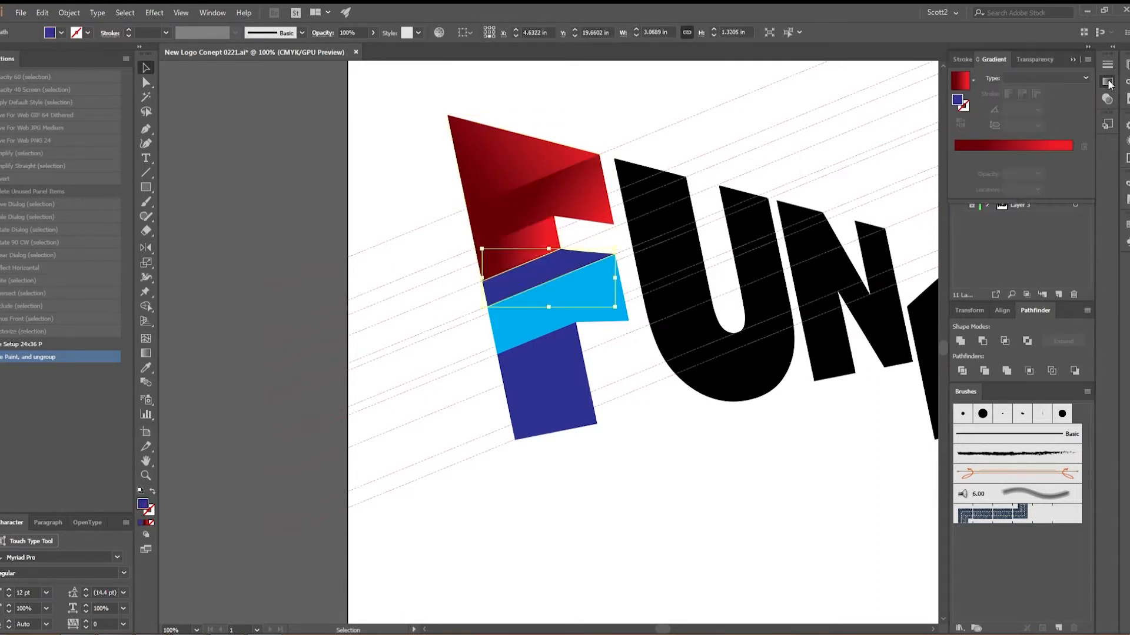
click(960, 81)
click(1014, 108)
drag(1017, 156, 1022, 156)
key(ctrl+z)
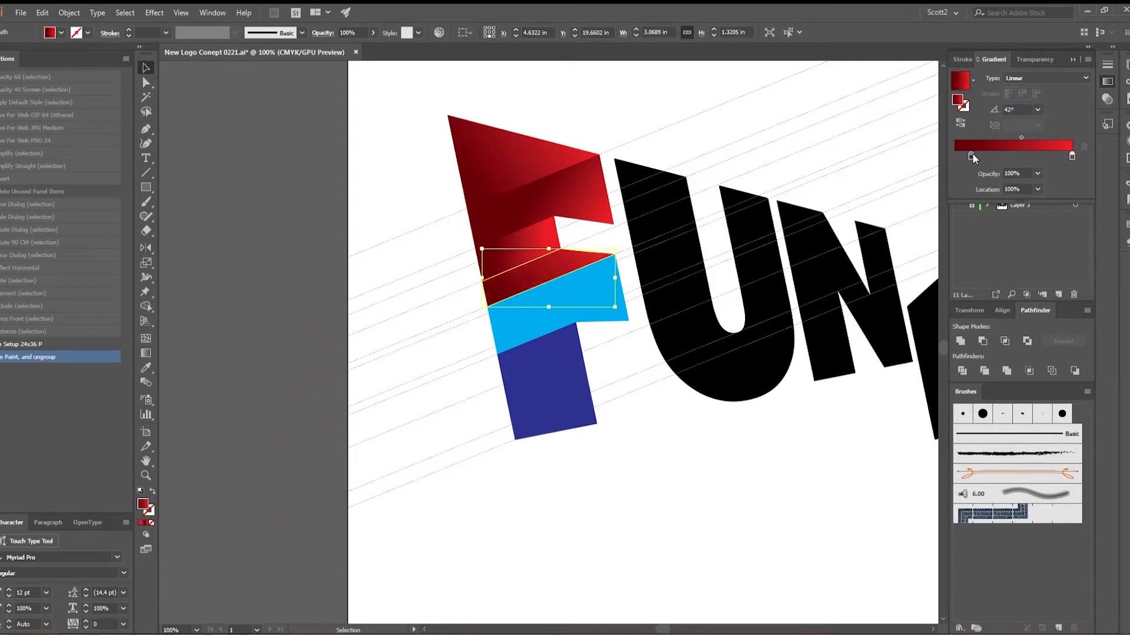
double_click(1071, 156)
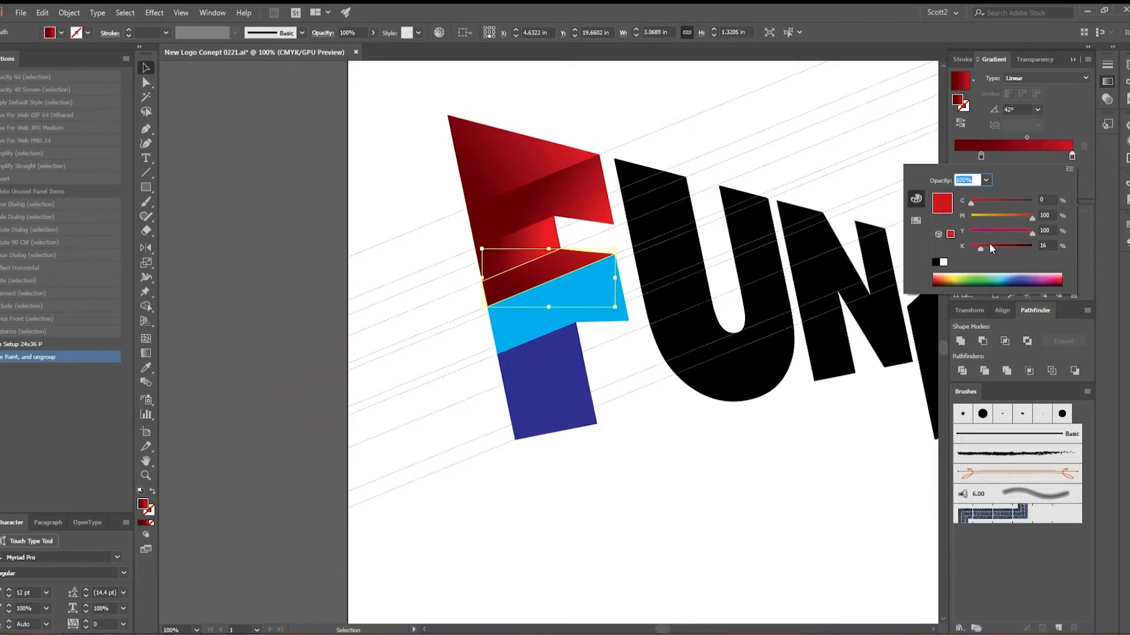
Apply the darker red gradient to the F's fifth section, shift its dark stop inward and set the angle to -32°.
click(599, 289)
click(1107, 82)
click(1027, 148)
drag(981, 156, 993, 156)
text(-32)
key(Return)
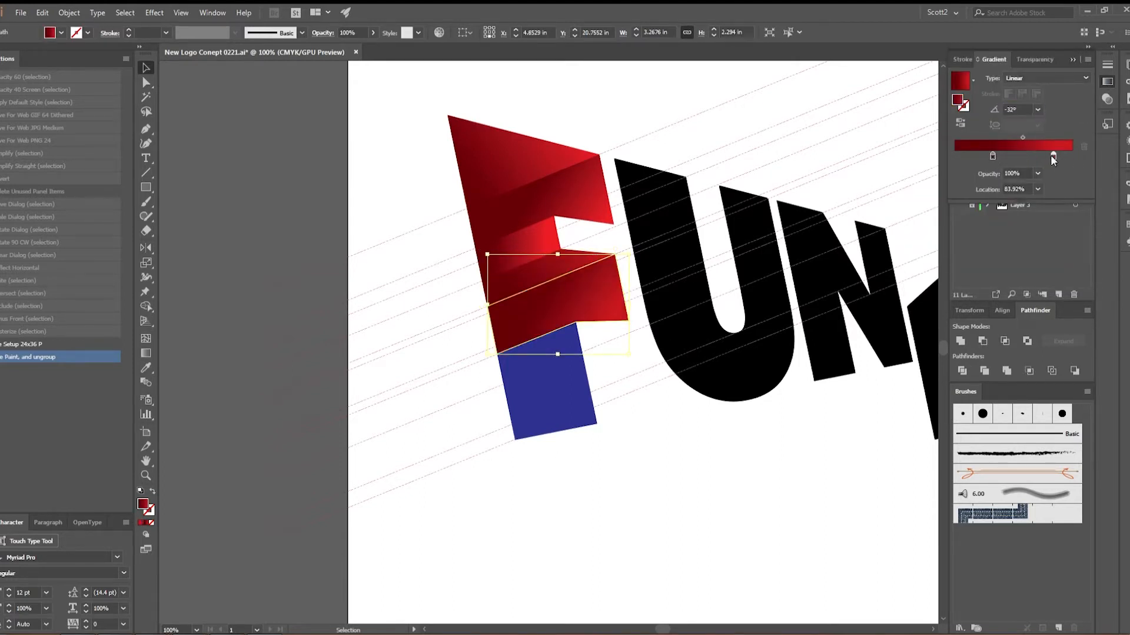
Apply the red gradient to the F's bottom section, set its angle to 23° and reposition its dark stop.
click(561, 408)
click(1106, 81)
click(1001, 144)
click(974, 156)
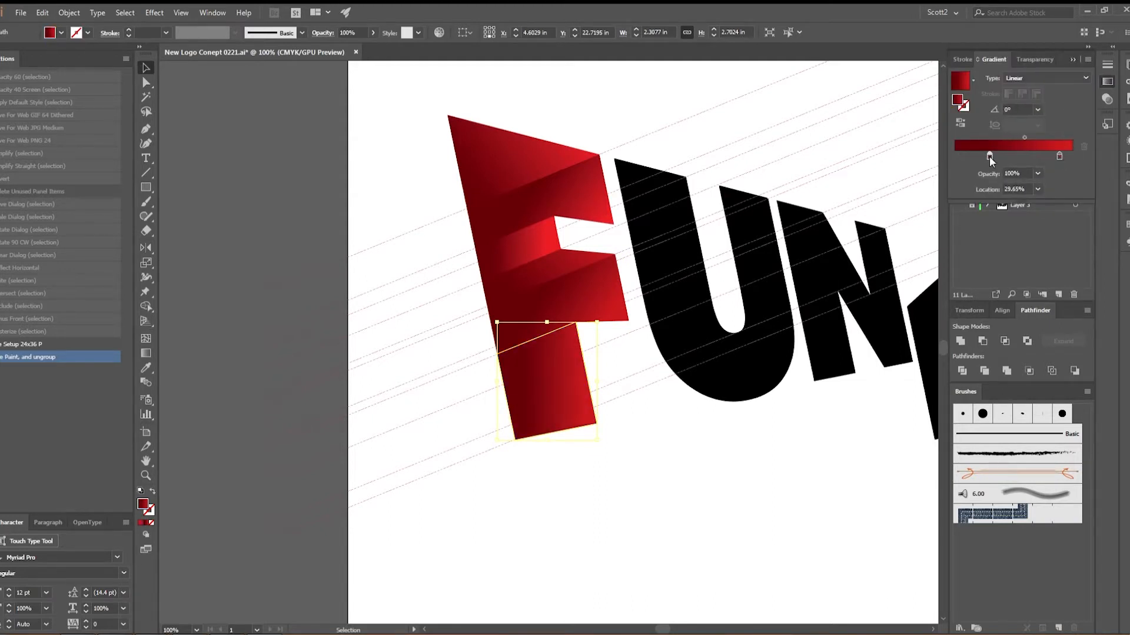
text(23)
key(Return)
drag(989, 156, 968, 156)
Deselect the F and hide Layer 1's guide lines to show the whole FUNPOP lettering.
click(265, 113)
key(ctrl+minus)
key(ctrl+minus)
key(ctrl+semicolon)
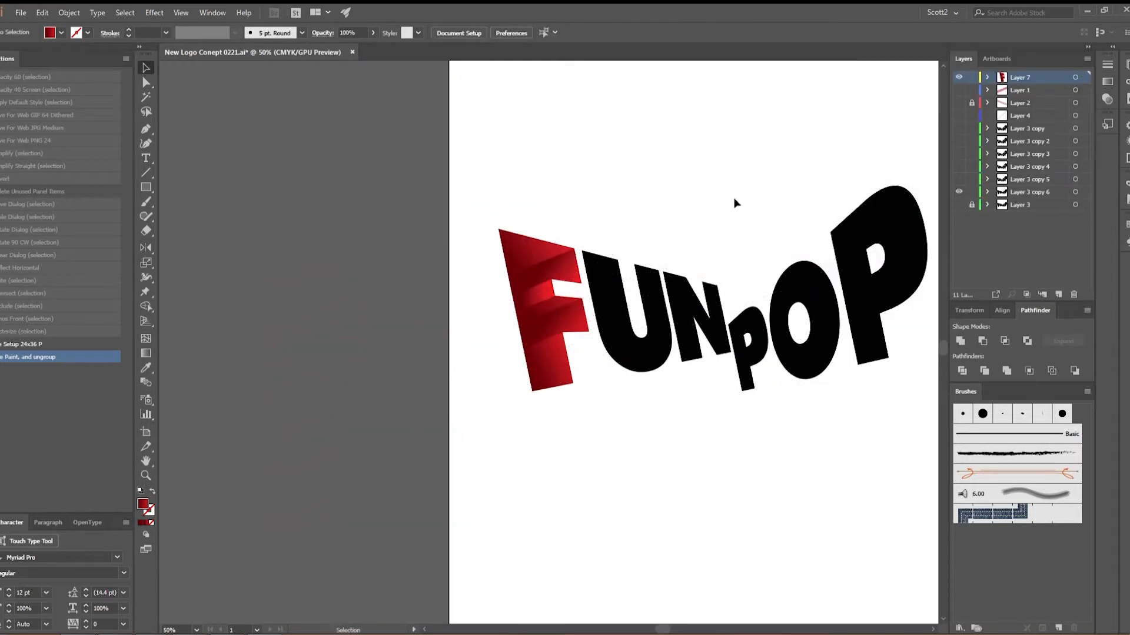
drag(800, 236, 655, 205)
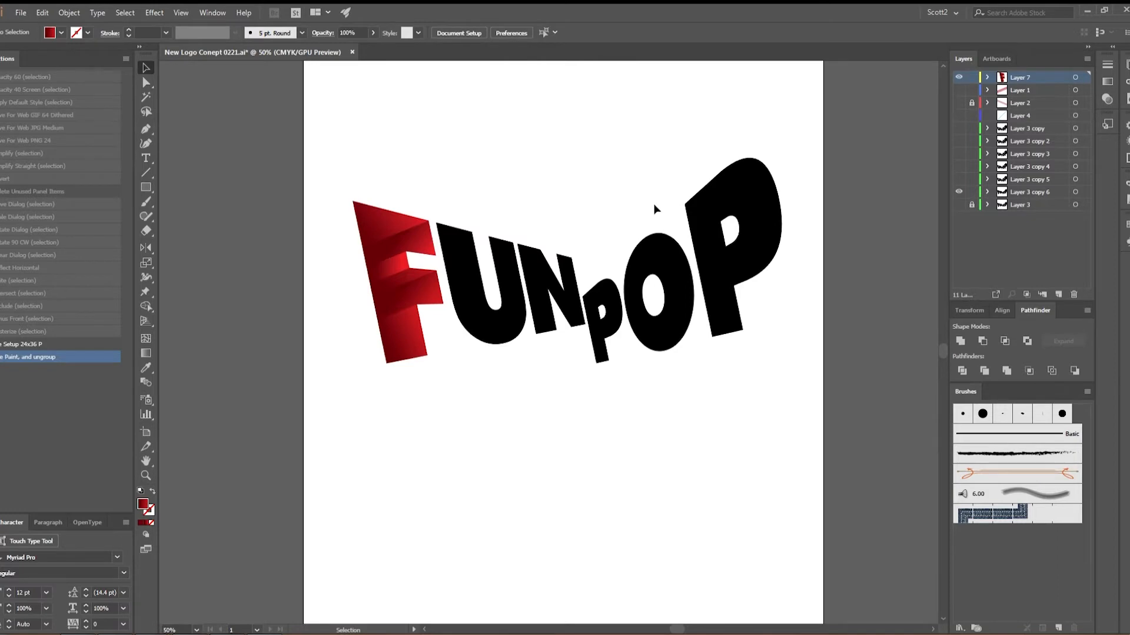
Hide Layer 3 copy 6's black lettering to isolate the red F for close inspection.
key(ctrl+plus)
key(ctrl+plus)
key(ctrl+plus)
drag(376, 192, 666, 260)
key(ctrl+plus)
key(ctrl+plus)
key(ctrl+plus)
drag(470, 76, 562, 276)
drag(523, 195, 620, 376)
click(958, 192)
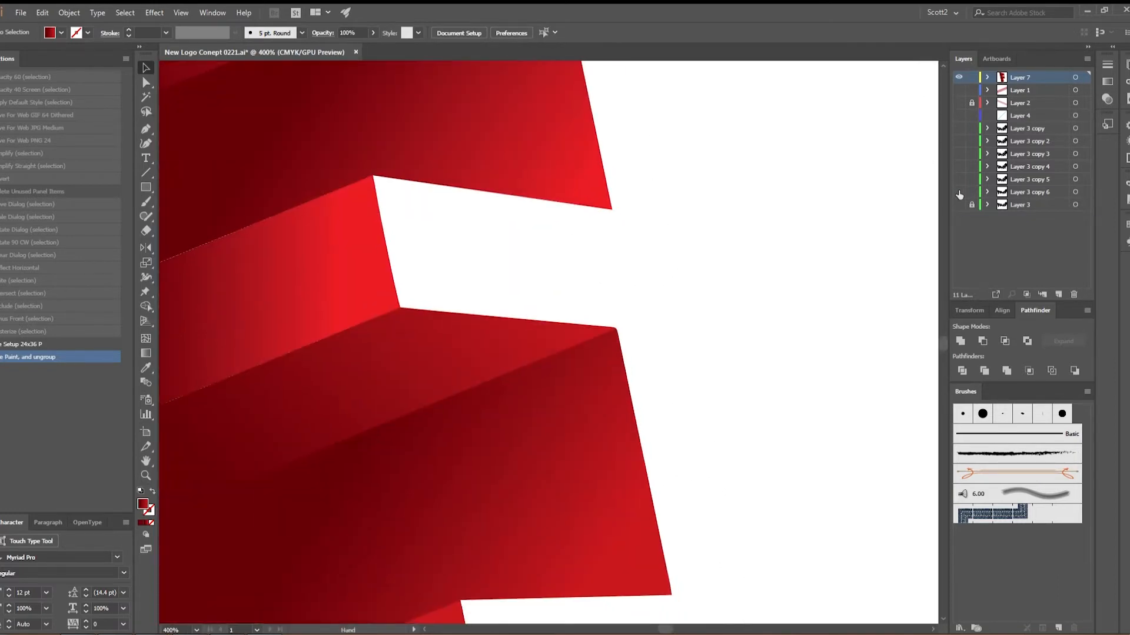
Nudge the anchor point at a seam between the F's sections so their edges line up, and deselect the path.
drag(451, 231, 918, 229)
click(146, 82)
click(539, 313)
key(ctrl+plus)
key(ctrl+plus)
key(ctrl+plus)
key(ctrl+plus)
drag(485, 318, 559, 342)
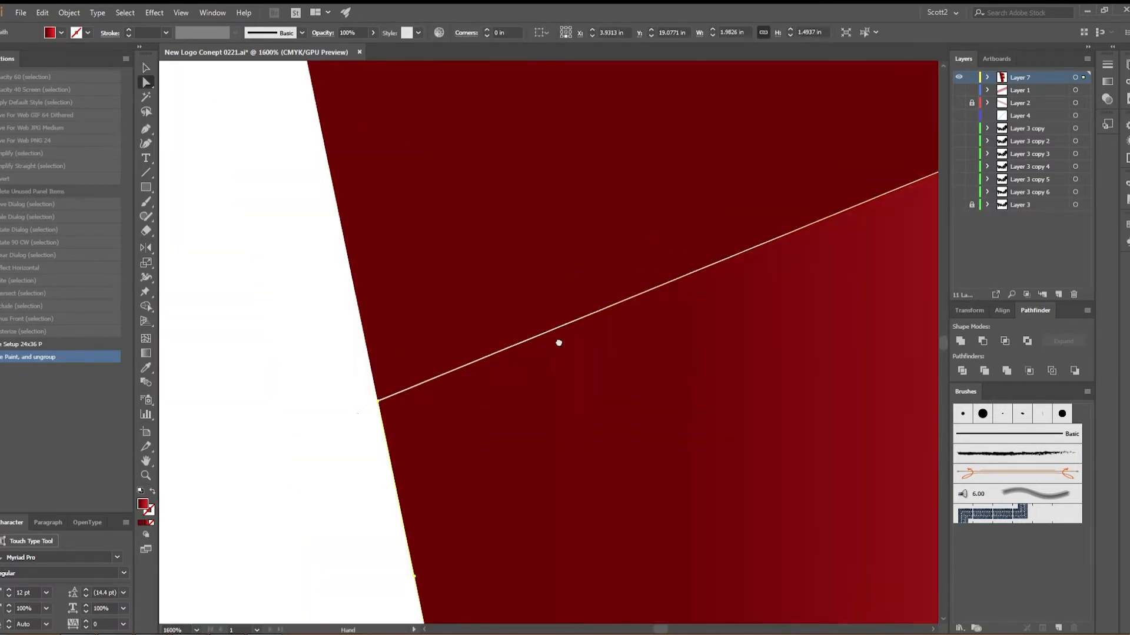
key(ctrl+shift+a)
drag(824, 265, 553, 373)
drag(264, 376, 821, 226)
drag(452, 348, 450, 346)
click(441, 401)
click(435, 380)
Nudge the corner anchors of the F's middle arm sections so the adjoining edges meet, and deselect them.
drag(823, 177, 177, 376)
click(659, 307)
click(687, 305)
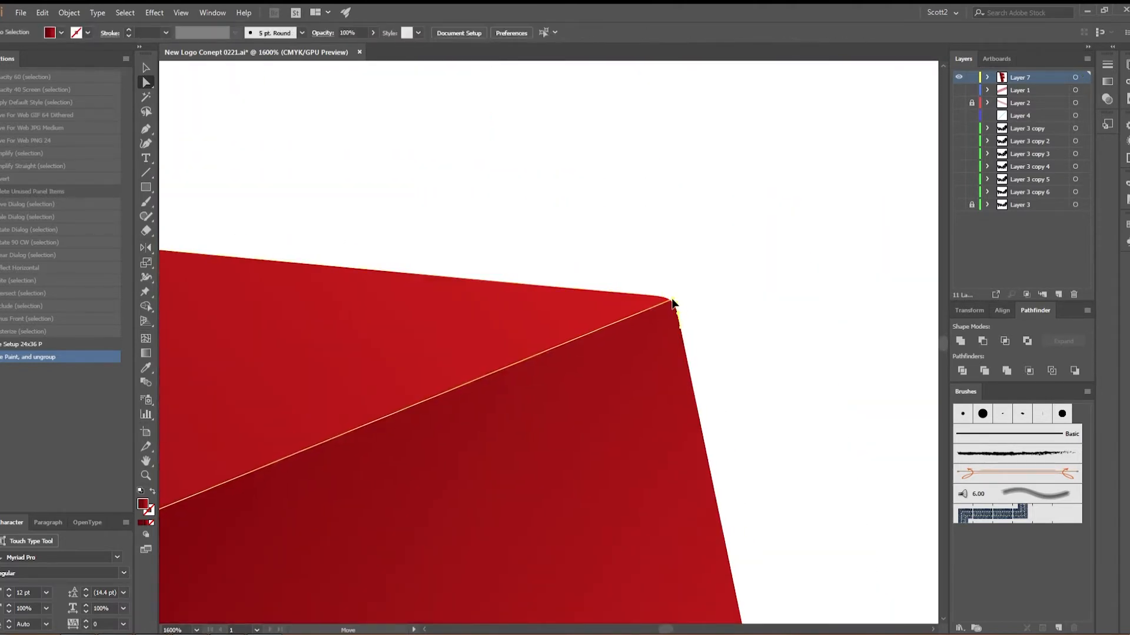
drag(672, 303, 671, 302)
click(799, 341)
scroll(637, 343, down, 5)
drag(638, 343, 335, 171)
drag(630, 479, 627, 479)
click(647, 481)
Show Layer 3 copy so the black lettering reappears behind the finished red F.
drag(428, 433, 476, 560)
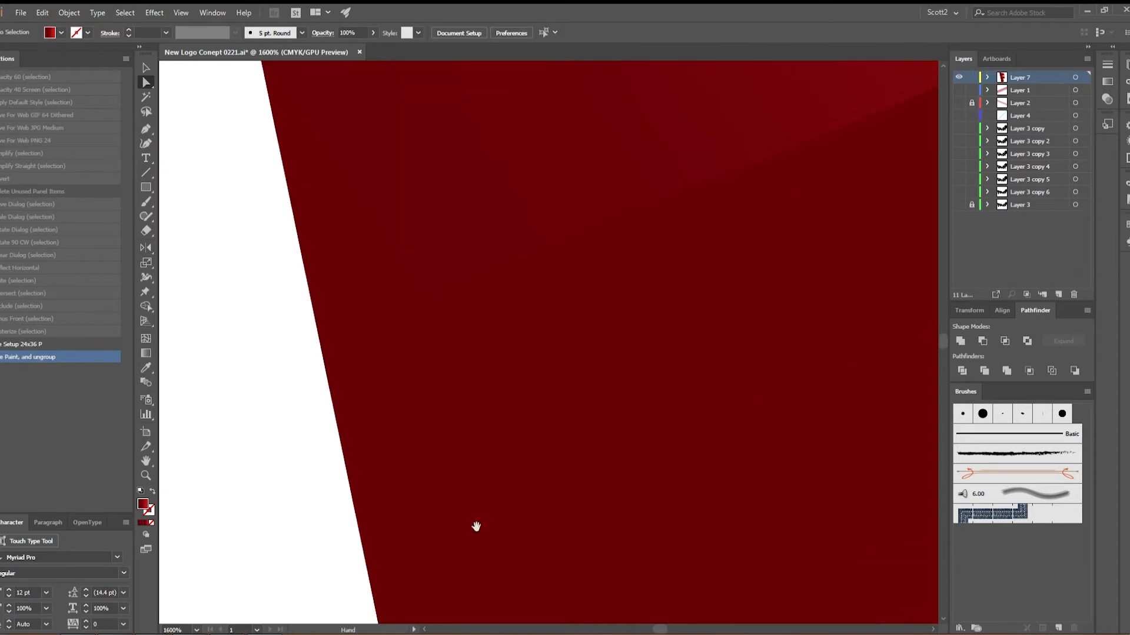
key(ctrl+minus)
key(ctrl+minus)
key(ctrl+minus)
key(ctrl+minus)
key(ctrl+minus)
key(ctrl+minus)
key(ctrl+minus)
drag(683, 527, 453, 424)
key(ctrl+minus)
key(ctrl+minus)
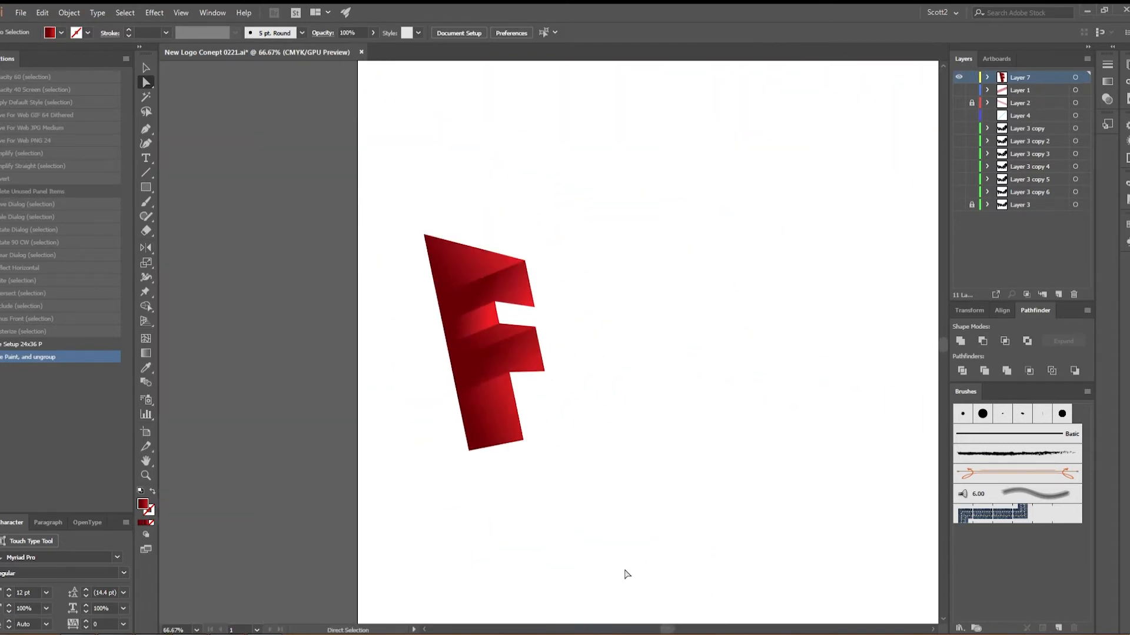
click(960, 128)
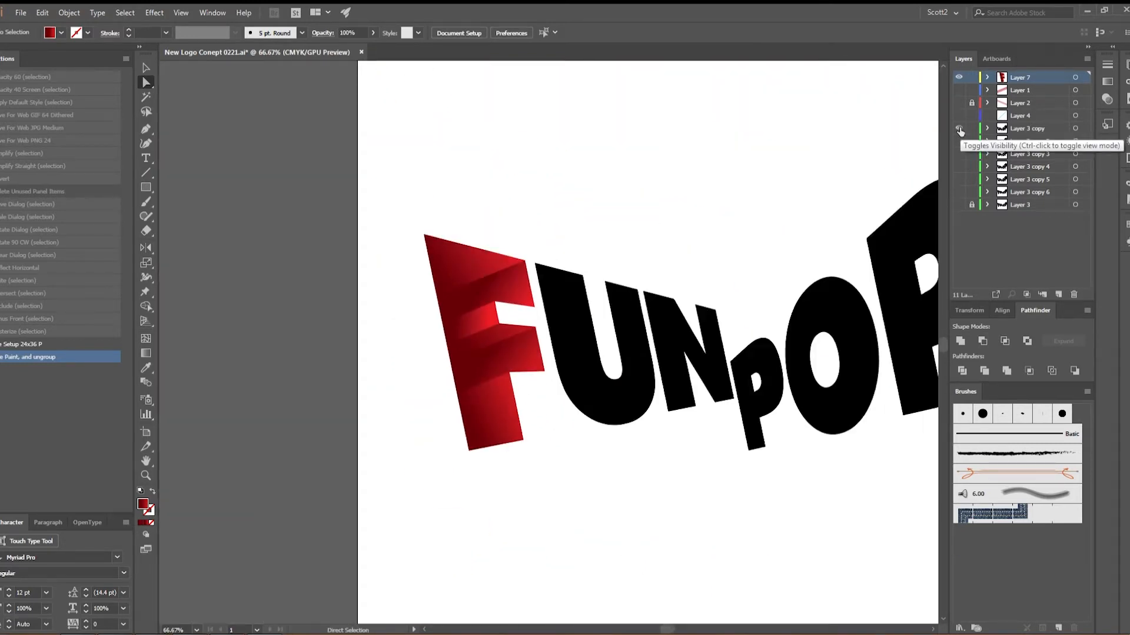
Draw a closed triangular shape over the top of the U's left stem along the guide line and fill it with cyan.
key(ctrl+plus)
key(ctrl+plus)
key(ctrl+plus)
click(146, 129)
drag(604, 110, 554, 270)
click(598, 300)
click(468, 354)
click(450, 252)
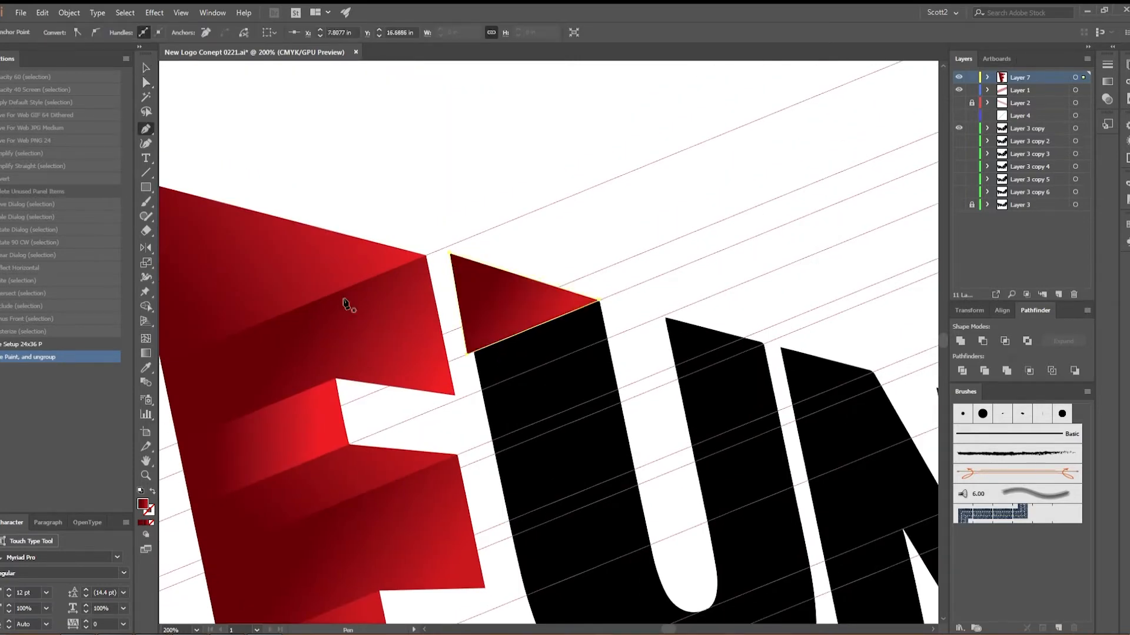
click(62, 32)
click(88, 49)
key(ctrl+shift+a)
Try to cut the cyan triangle with the black U using Minus Front.
click(517, 345)
shift+click(500, 301)
click(983, 341)
key(ctrl+z)
key(ctrl+z)
key(ctrl+z)
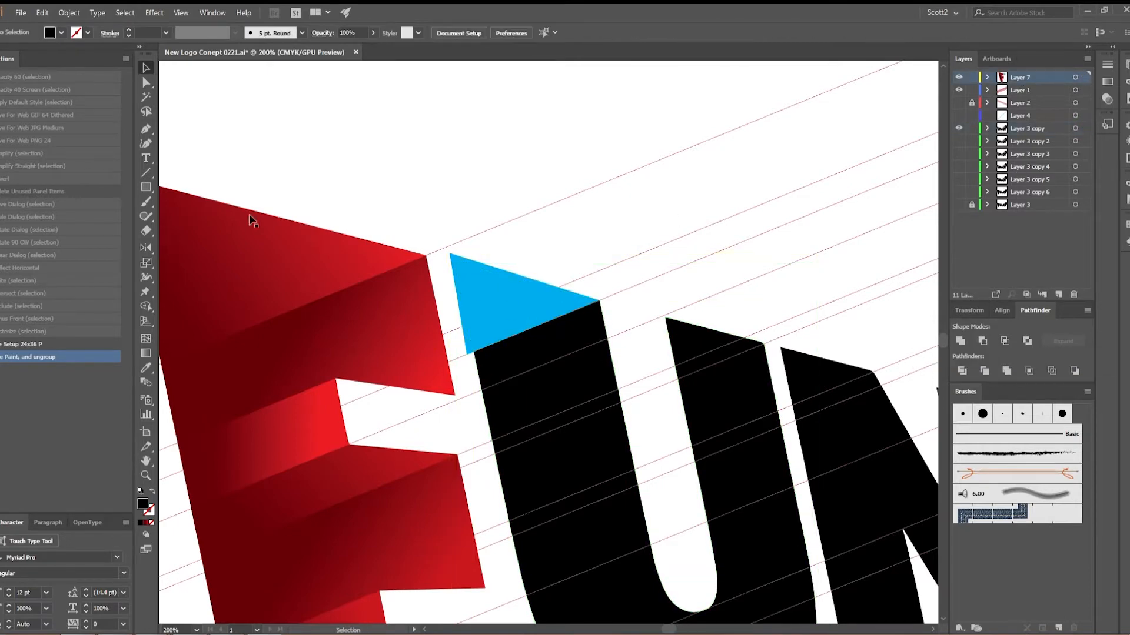
Intersect the cyan triangle with the black U to trim it to the letter's outline.
drag(624, 292, 626, 289)
key(v)
shift+click(736, 371)
click(1004, 340)
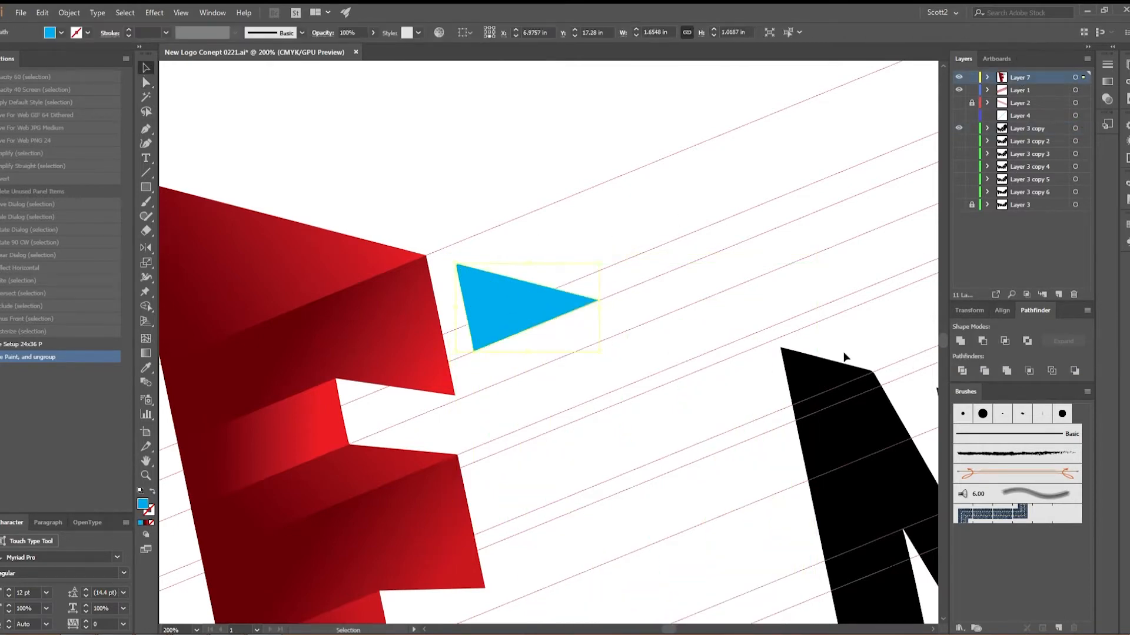
Show Layer 3 copy 2 and draw a closed shape over the U's left stem, from the cyan triangle to the lower guide line.
click(958, 141)
key(p)
click(702, 611)
drag(702, 610, 680, 457)
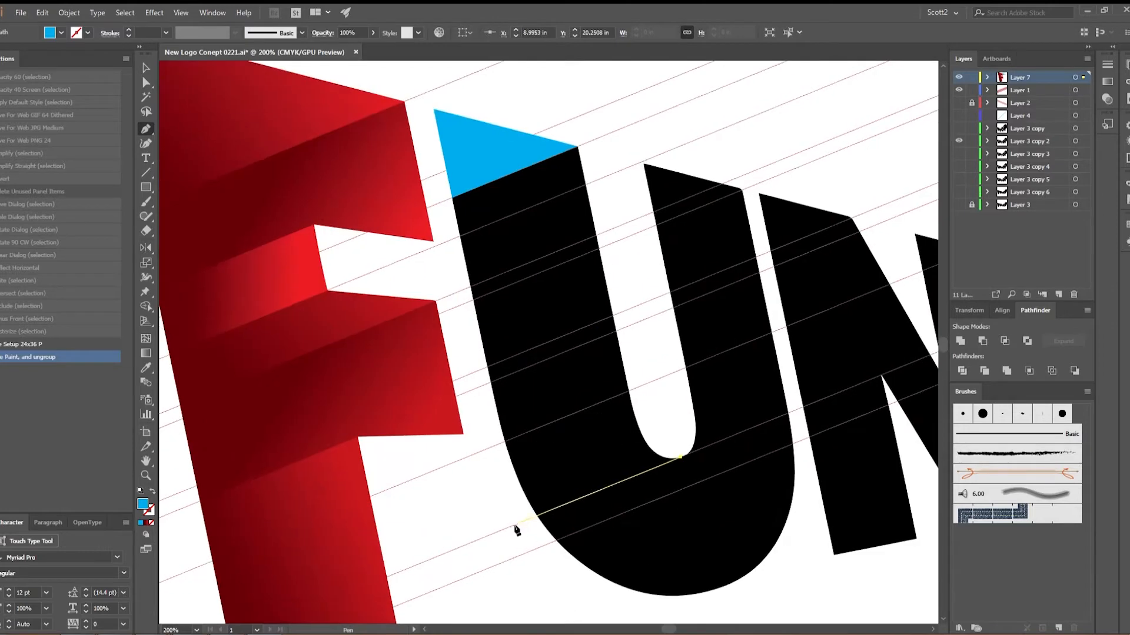
click(515, 524)
click(447, 217)
click(452, 198)
click(576, 147)
click(680, 457)
Intersect the left stem shape with the black U and fill the result with dark blue.
key(a)
key(ctrl+shift+a)
click(523, 168)
shift+click(706, 424)
click(1004, 341)
click(43, 13)
click(53, 32)
click(85, 57)
click(638, 192)
Replace Layer 3 copy 2 with Layer 3 copy 3 in view and draw a shape around the U's bottom curve and right stem.
click(958, 141)
click(958, 154)
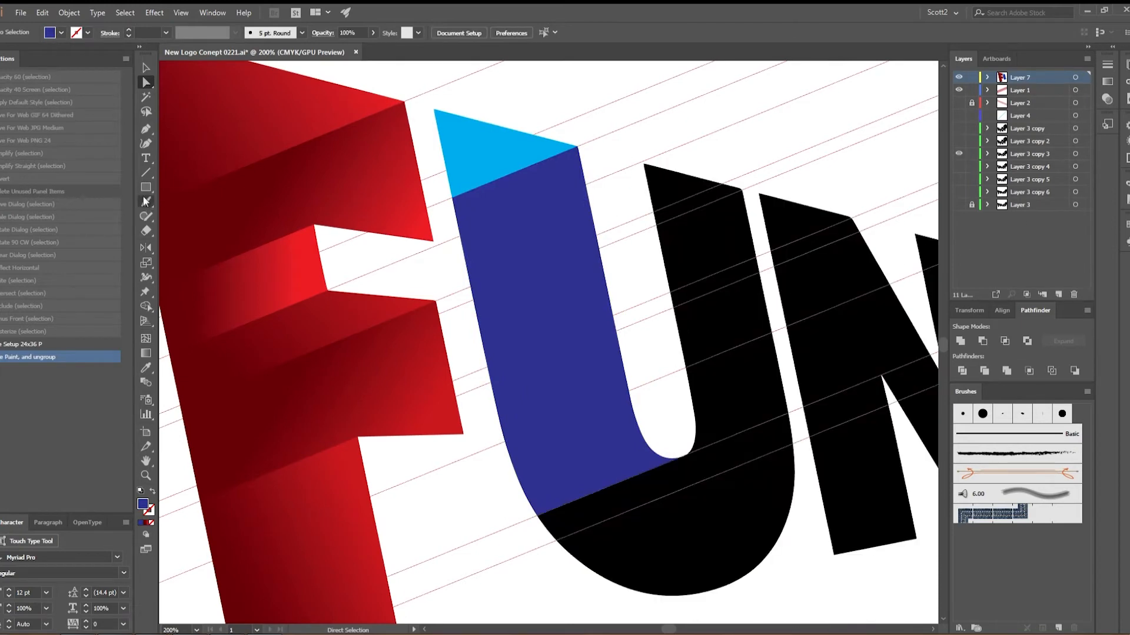
click(537, 516)
click(680, 457)
click(682, 389)
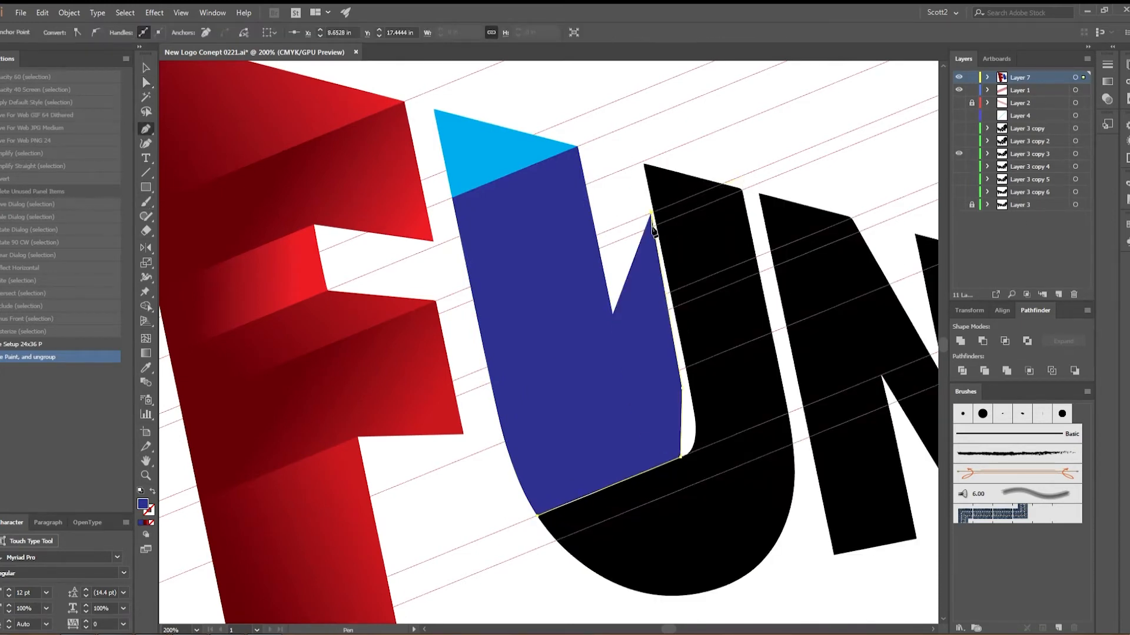
click(650, 229)
click(749, 188)
click(798, 424)
click(792, 529)
click(745, 592)
click(656, 615)
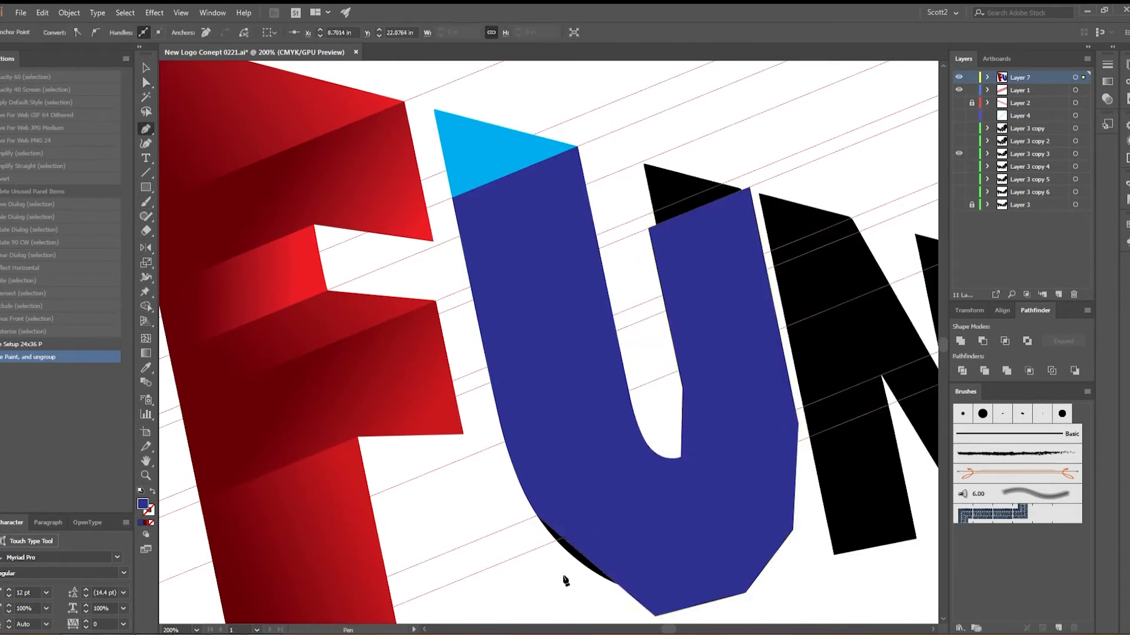
Try to cut the U's lower section shape with the black lettering using Minus Front.
click(145, 82)
key(ctrl+plus)
key(ctrl+plus)
key(ctrl+plus)
click(706, 290)
key(ctrl+minus)
key(ctrl+minus)
shift+click(623, 155)
click(983, 341)
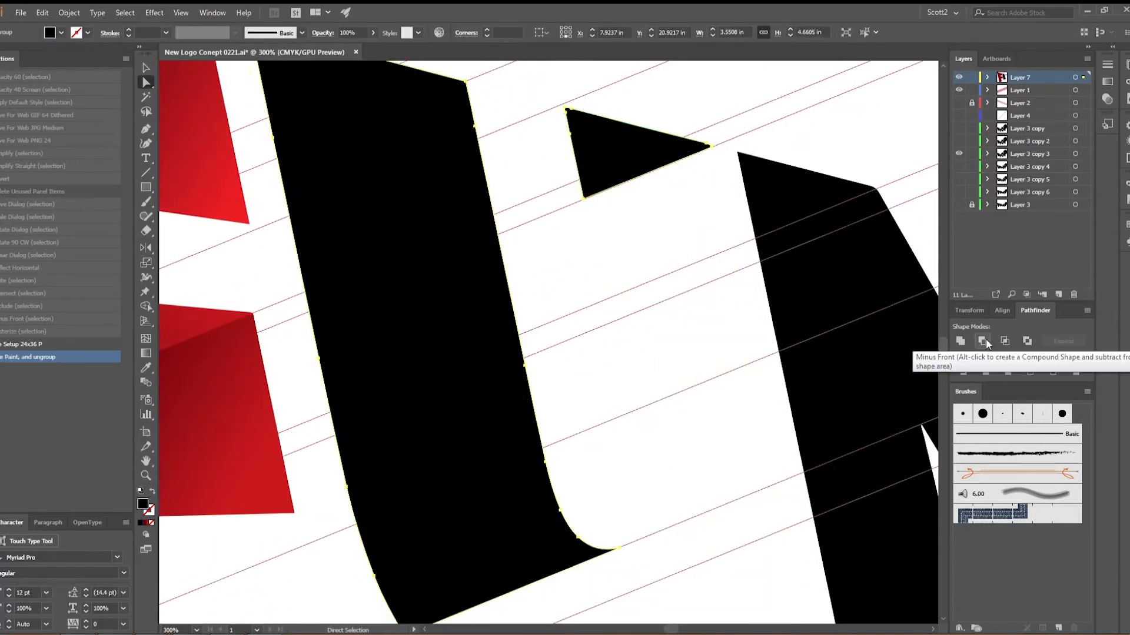
key(ctrl+z)
Intersect the shape over the bottom curve and right stem with the black U and fill the result with cyan.
drag(590, 174, 671, 205)
drag(470, 412, 485, 446)
key(v)
click(659, 200)
shift+click(735, 295)
click(1004, 341)
drag(530, 412, 521, 207)
click(51, 32)
click(52, 52)
Draw a closed four-sided shape over the tip of the U's right stem, with Layer 3 copy 4 shown beneath.
scroll(681, 320, up, 3)
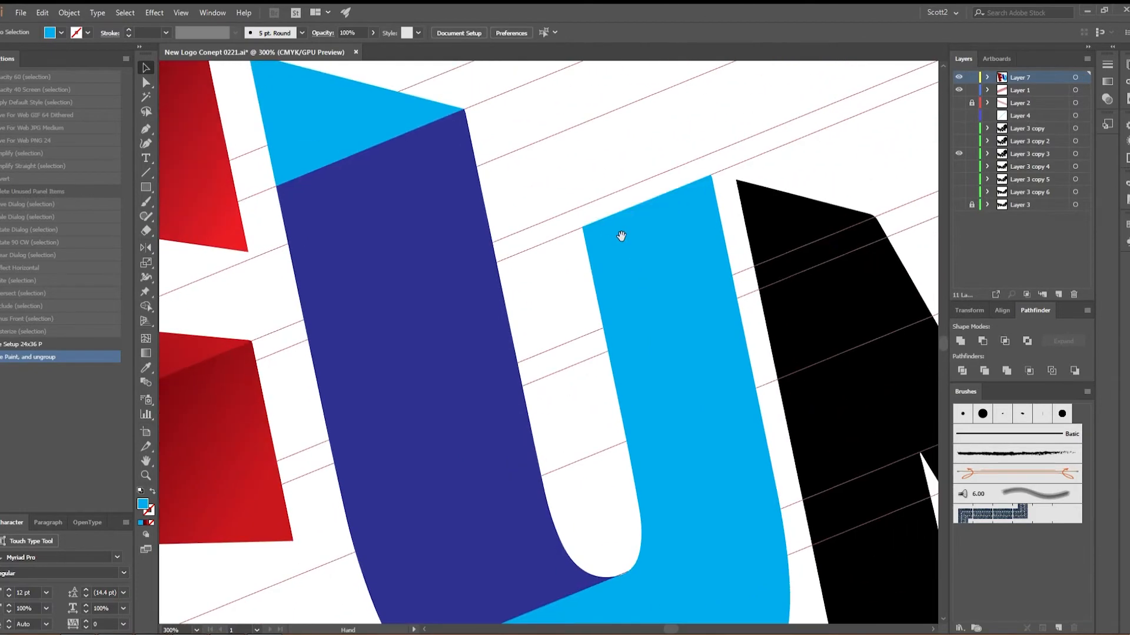
click(576, 229)
click(711, 174)
click(711, 158)
click(550, 119)
click(576, 229)
key(v)
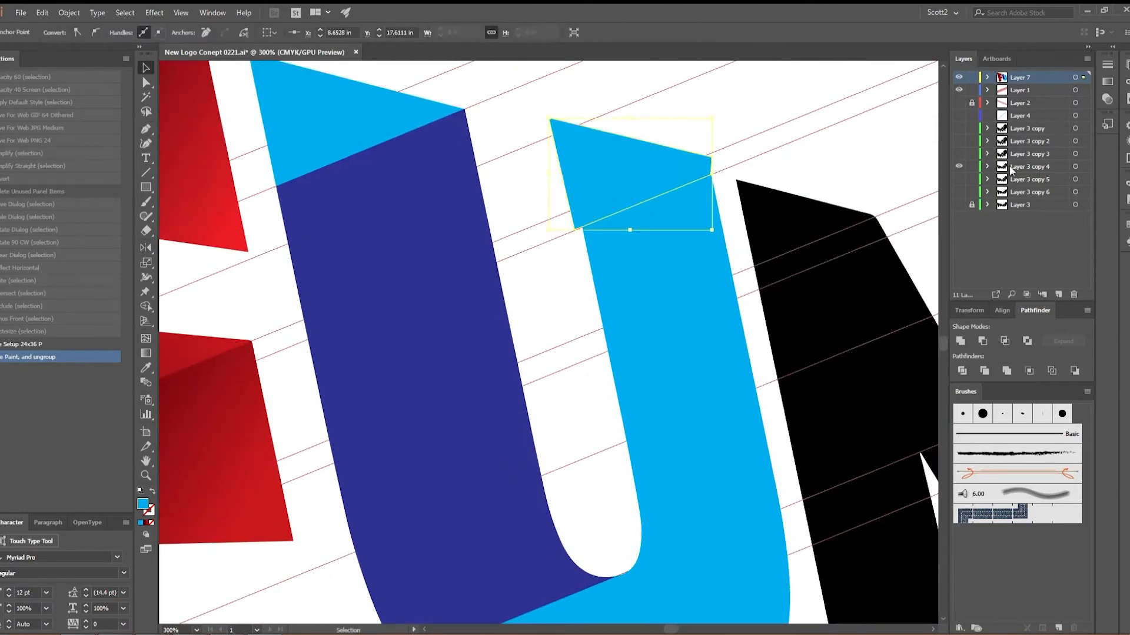
Intersect the right stem's tip shape with Layer 3 copy 4's black U and fill it with dark blue.
drag(647, 295, 614, 322)
shift+click(613, 322)
shift+click(614, 322)
click(958, 77)
click(665, 247)
click(958, 77)
shift+click(594, 182)
click(1004, 341)
click(50, 32)
click(62, 53)
click(504, 106)
Apply the red linear gradient to the cyan triangle at the top of the U's left stem.
scroll(580, 186, down, 3)
scroll(580, 186, up, 1)
key(ctrl+minus)
key(ctrl+minus)
key(ctrl+minus)
scroll(492, 269, up, 2)
click(456, 209)
click(1106, 81)
click(1009, 146)
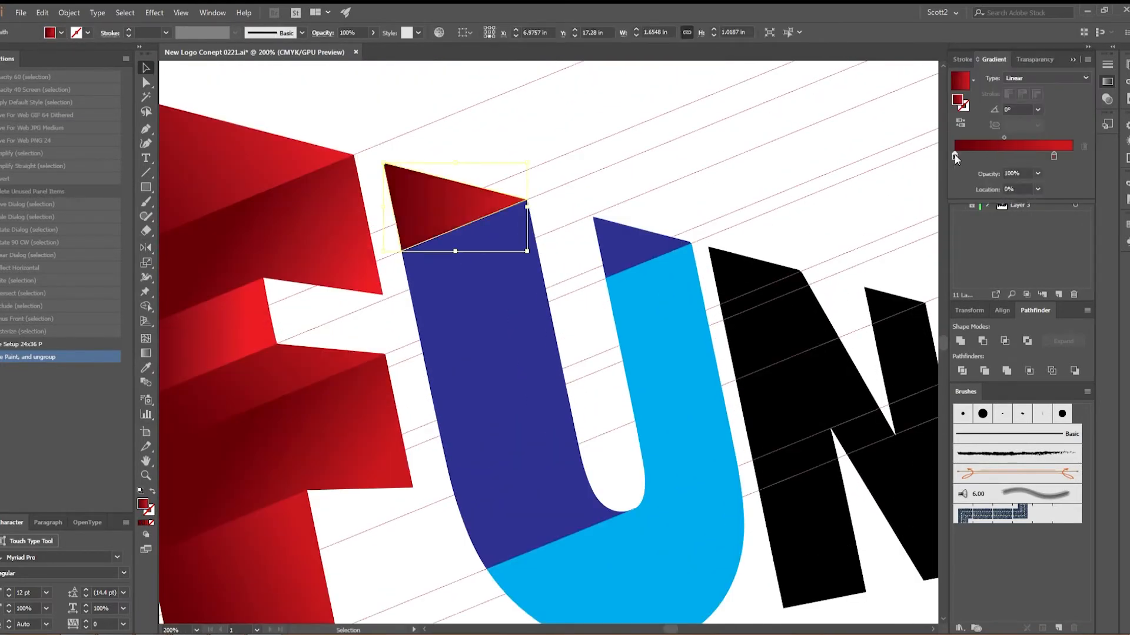
Recolor both stops of the triangle's gradient with blue swatches.
double_click(954, 156)
click(975, 202)
click(983, 194)
double_click(1054, 155)
click(976, 195)
click(984, 202)
Change the gradient's dark stop to the medium blue swatch and darken it by adding black.
double_click(955, 155)
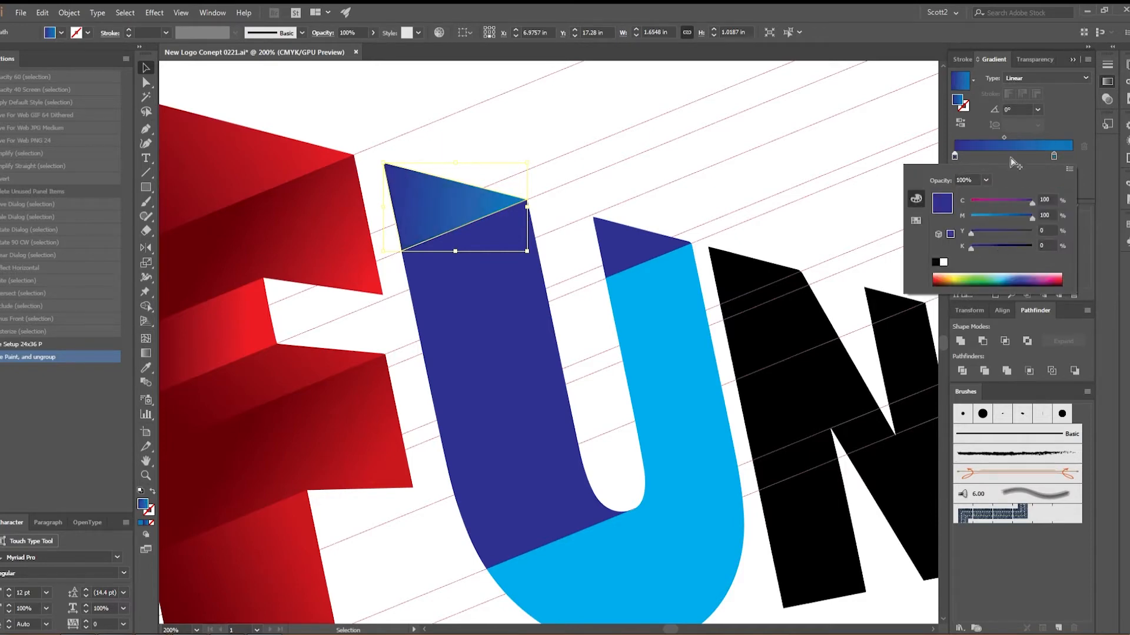
click(916, 221)
click(975, 195)
click(983, 202)
click(915, 199)
click(998, 244)
click(1024, 116)
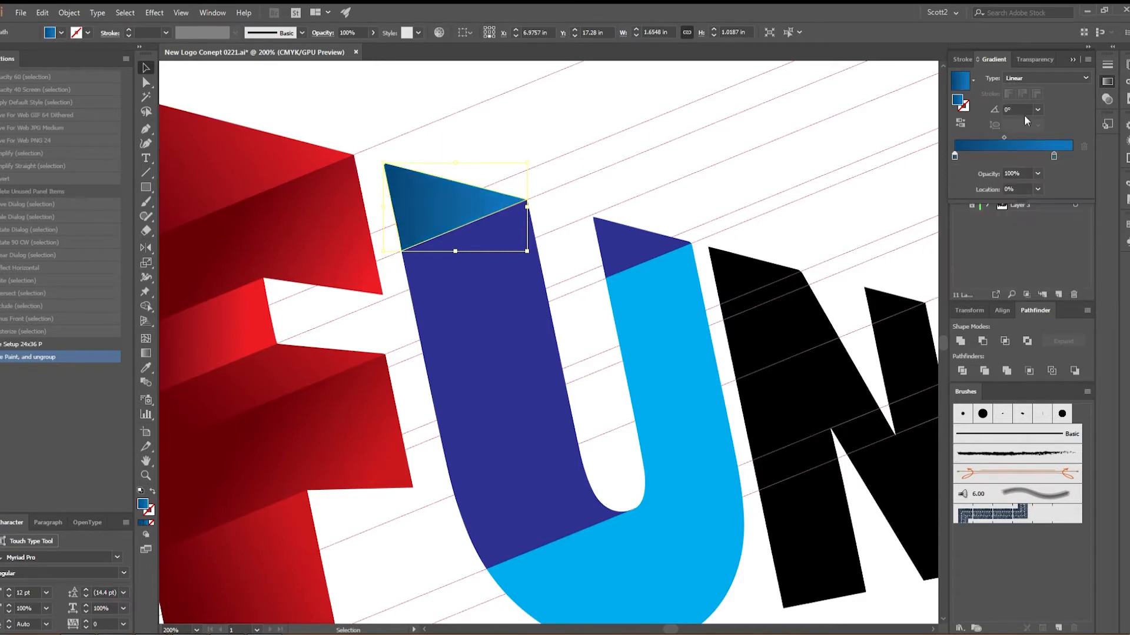
Apply the blue gradient to the U's left stem, set its angle to 13° and move the dark stop to 24.62%.
drag(1072, 155, 1045, 155)
click(547, 352)
key(period)
click(1017, 109)
text(13)
key(Return)
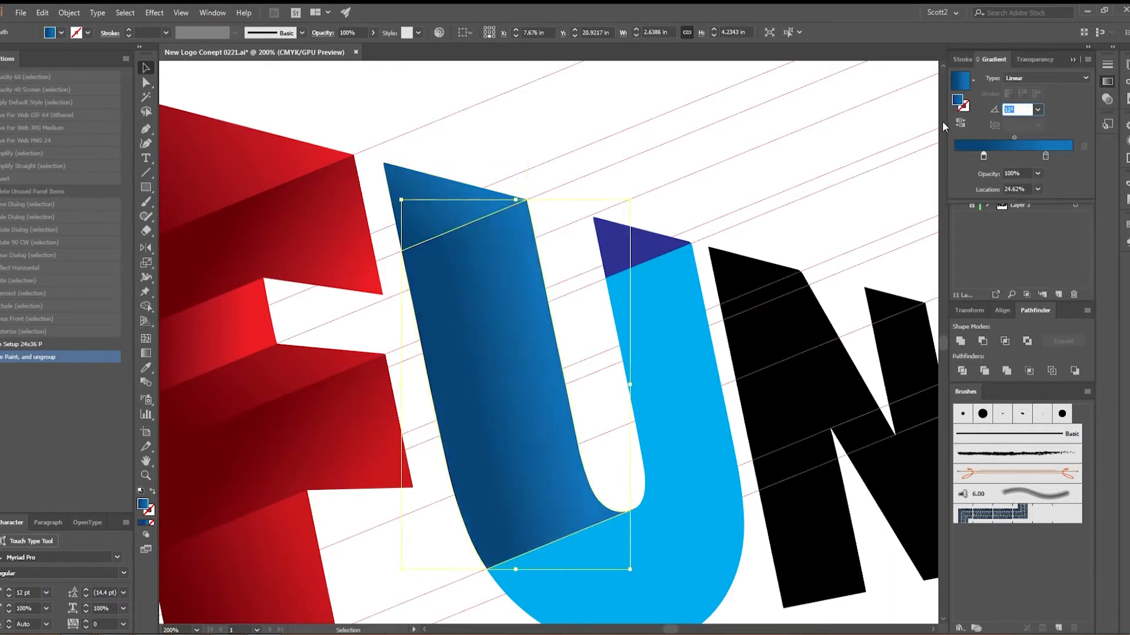
Refine the gradient on the U's left stem by moving its light stop toward the end and setting the angle to 9°.
drag(1045, 156, 1054, 156)
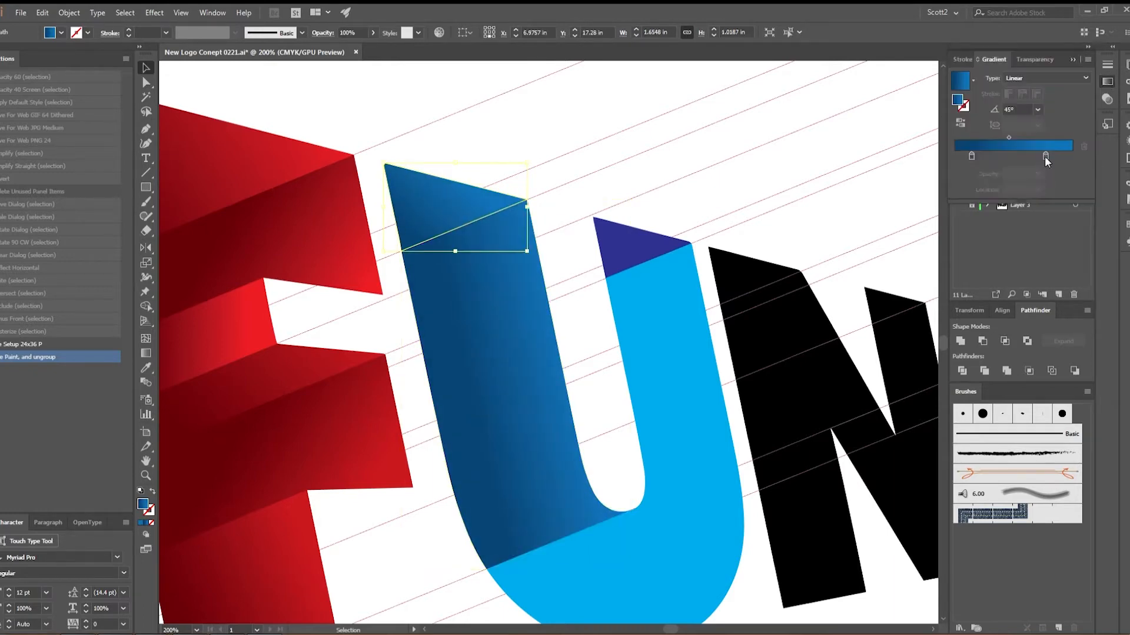
double_click(974, 156)
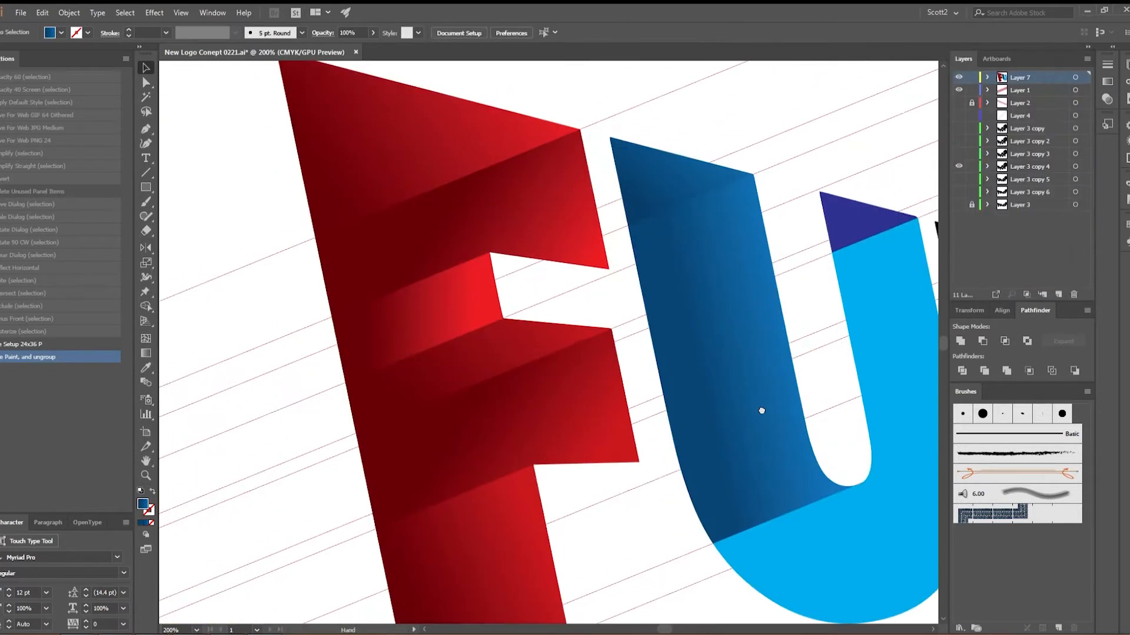
drag(761, 411, 616, 338)
click(621, 276)
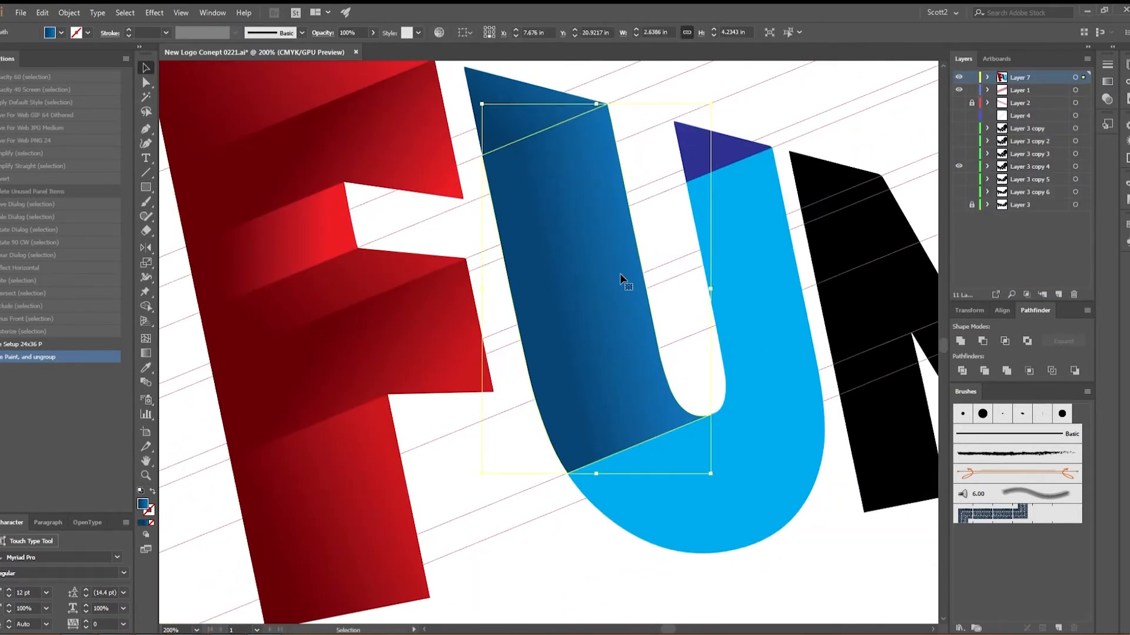
click(1109, 82)
text(4)
key(Return)
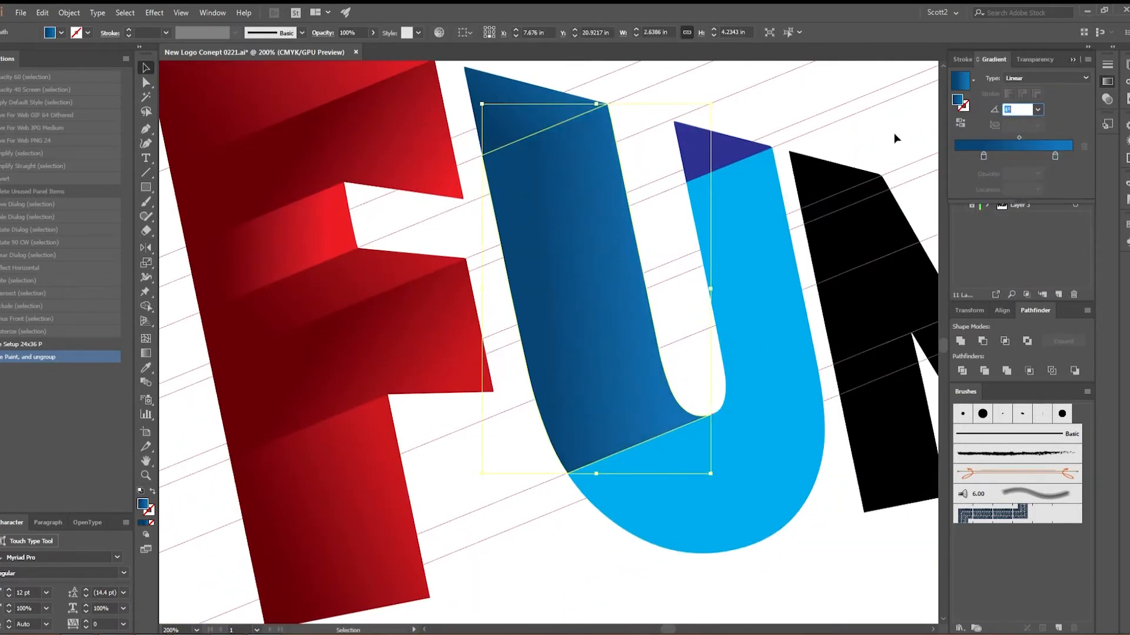
Place a copy of the U's left stem directly in front of the original on a new layer.
key(a)
click(608, 266)
key(ctrl+l)
key(ctrl+f)
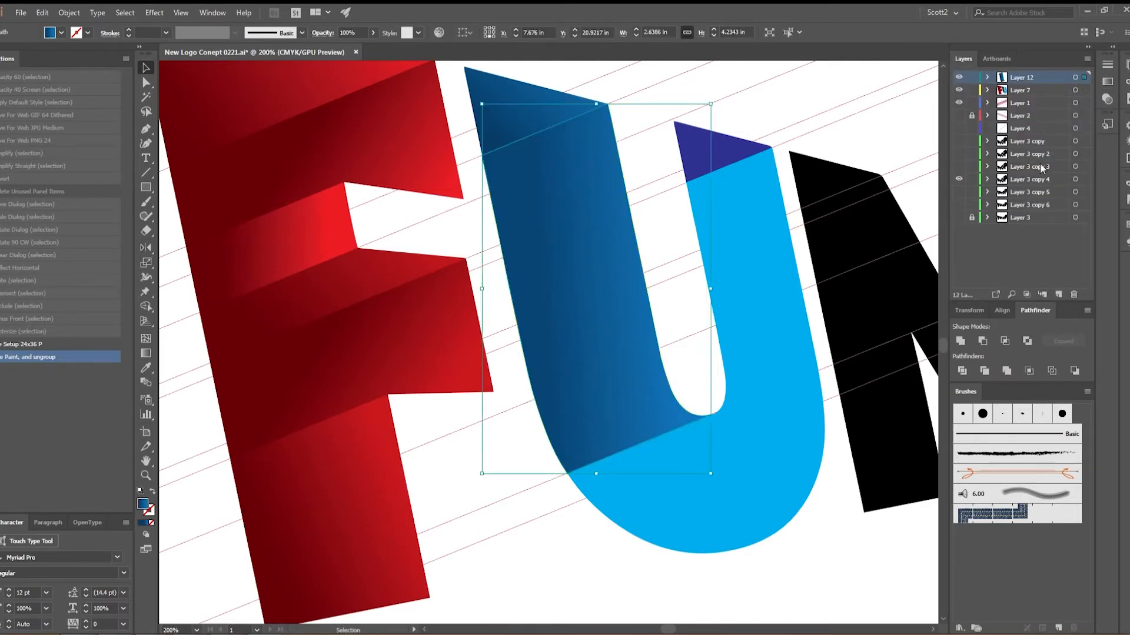
Try to fade the stem copy's dark stop to 0% opacity at 0% location with a 24° gradient angle.
click(1107, 81)
drag(988, 155, 954, 155)
click(1037, 173)
click(1049, 182)
click(1017, 110)
text(24)
key(Return)
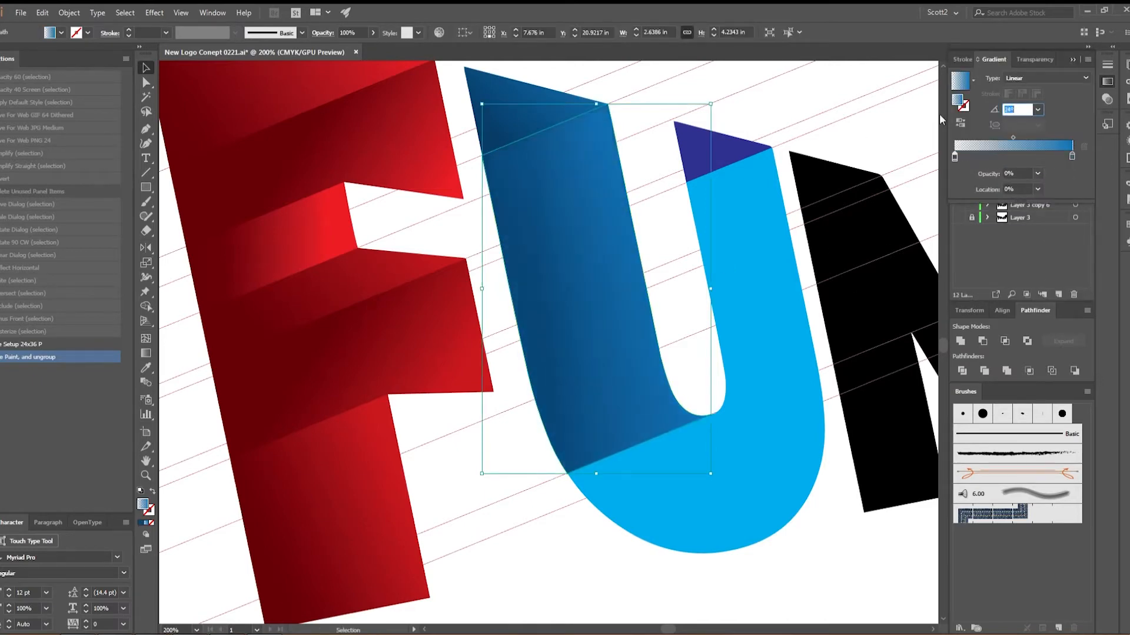
key(Down)
key(Down)
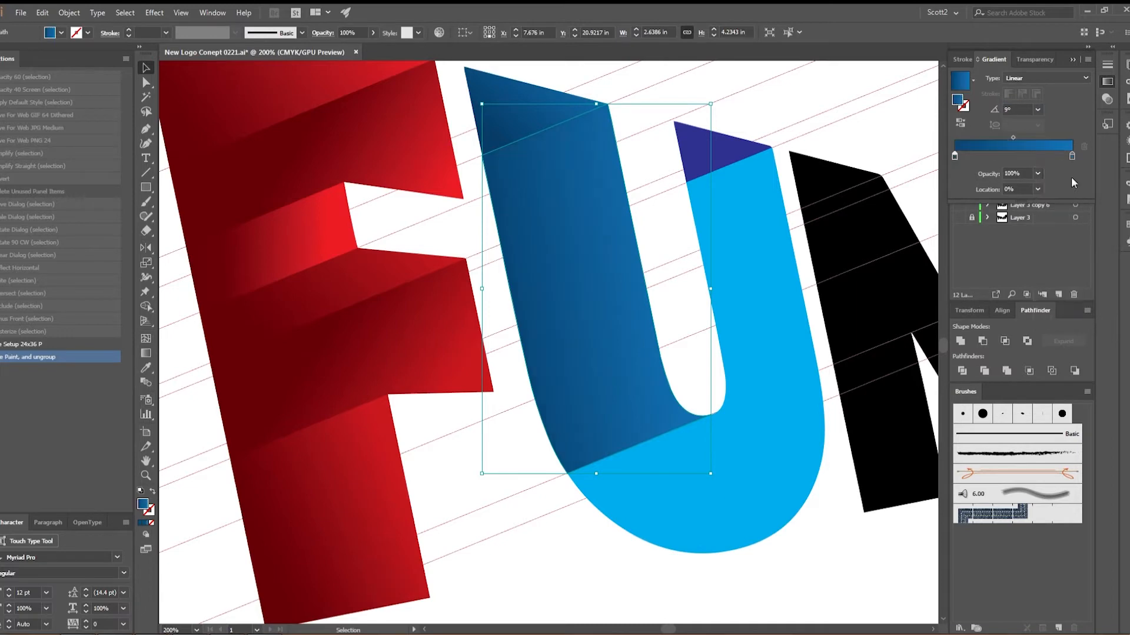
Fade the stem copy's light stop to 0% opacity, set the gradient angle to 117° and darken the dark stop to 64% black.
click(1017, 109)
text(52)
key(Return)
key(Up)
mouse_move(954, 157)
mouse_down()
mouse_move(997, 156)
mouse_move(967, 156)
mouse_up()
double_click(988, 157)
click(1011, 246)
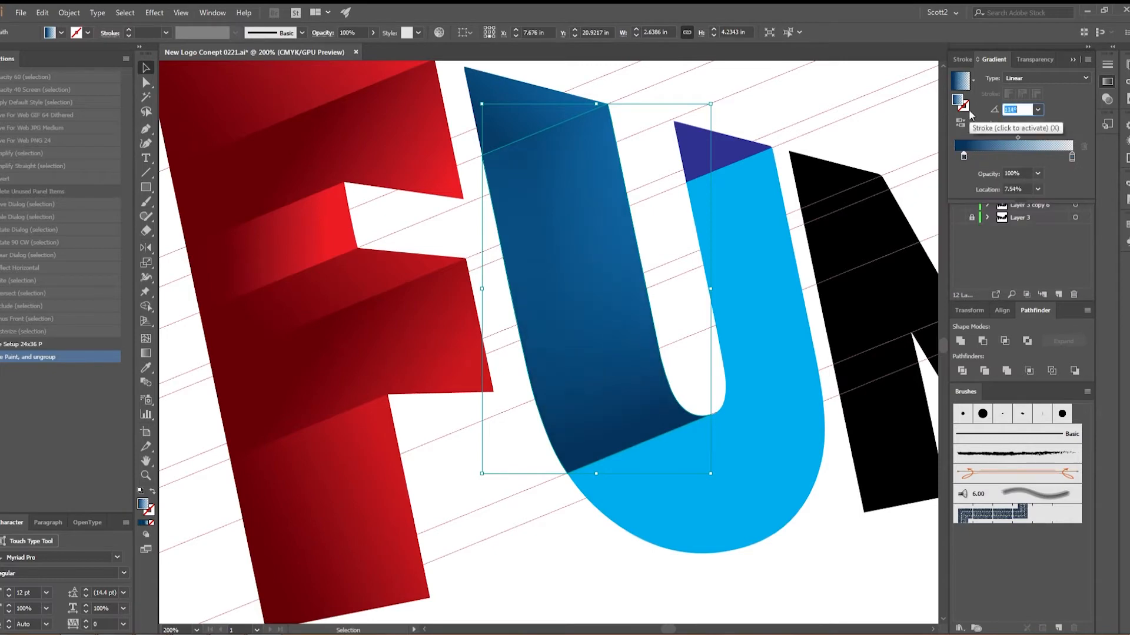
click(926, 137)
Apply the blue gradient to the U's cyan right section and make its light stop solid blue at 100% opacity.
click(786, 282)
click(1106, 82)
double_click(1073, 156)
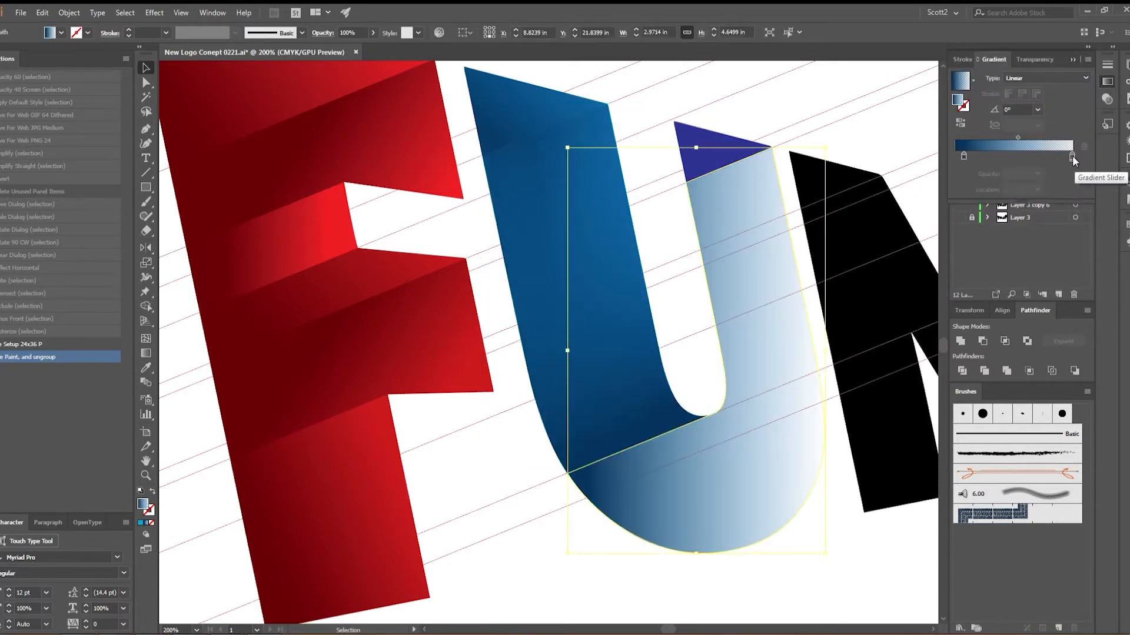
click(988, 208)
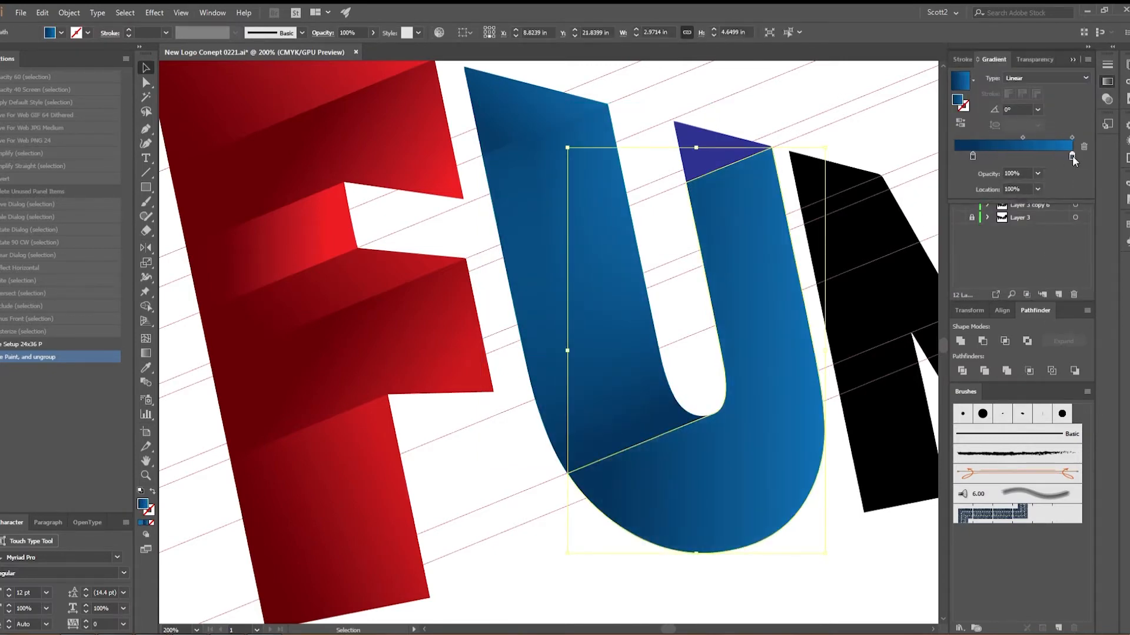
drag(1040, 156, 1050, 156)
Set the right section's gradient angle to 31°, add black to the dark stop and move the light stop toward the end.
drag(1025, 109, 941, 108)
text(31)
key(Return)
double_click(973, 156)
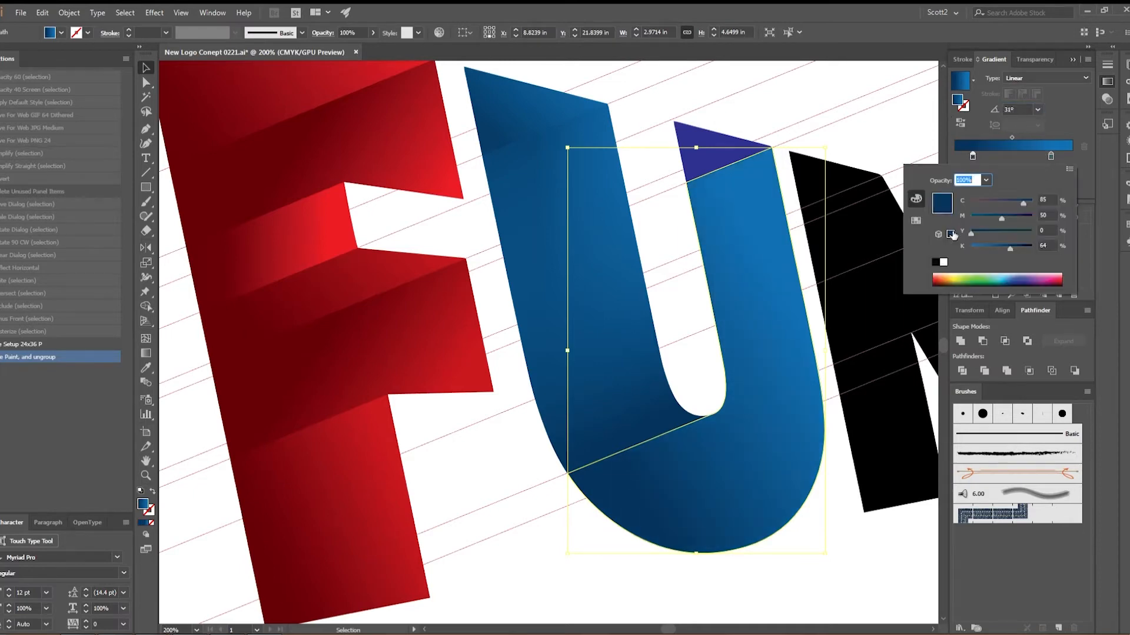
drag(1011, 248, 1019, 248)
drag(1050, 156, 1064, 154)
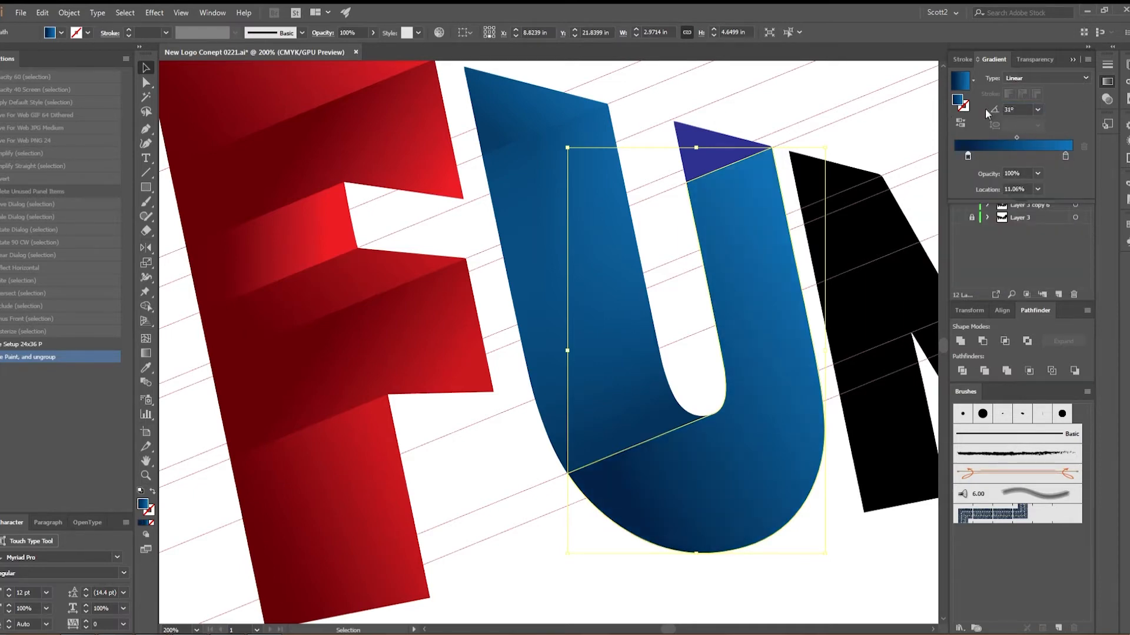
Copy the U's right section onto Layer 12.
click(993, 59)
drag(1082, 90, 1083, 77)
click(1106, 82)
Fade the copy's gradient to transparent and rotate its angle so the dark end lies along the fold atop the right stem.
drag(973, 157, 984, 156)
drag(1022, 110, 948, 132)
key(shift+Up)
key(shift+Up)
key(shift+Up)
key(shift+Up)
key(shift+Up)
key(shift+Up)
key(shift+Up)
key(shift+Up)
key(shift+Up)
key(shift+Up)
key(shift+Up)
key(shift+Up)
key(shift+Up)
key(shift+Down)
key(shift+Down)
key(shift+Down)
key(shift+Down)
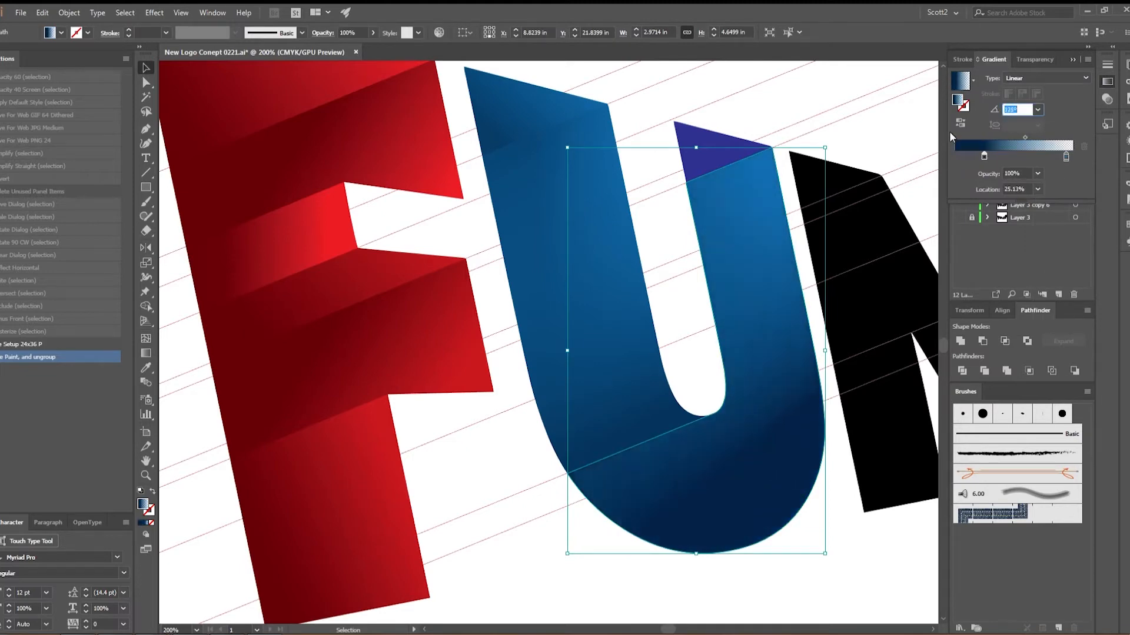
key(shift+Down)
key(shift+Down)
key(shift+Down)
key(shift+Down)
key(shift+Down)
key(shift+Down)
key(shift+Down)
key(shift+Down)
key(shift+Down)
key(shift+Down)
key(shift+Down)
key(shift+Down)
key(shift+Down)
key(shift+Down)
key(shift+Down)
key(Down)
key(Down)
key(Down)
Fine-tune the black amount of the right section's shadow and reposition its dark and light gradient stops.
drag(983, 156, 958, 156)
double_click(959, 155)
mouse_move(1015, 249)
mouse_down()
mouse_move(1002, 250)
mouse_move(1013, 250)
mouse_up()
drag(958, 156, 973, 156)
drag(1065, 157, 1057, 157)
click(1073, 60)
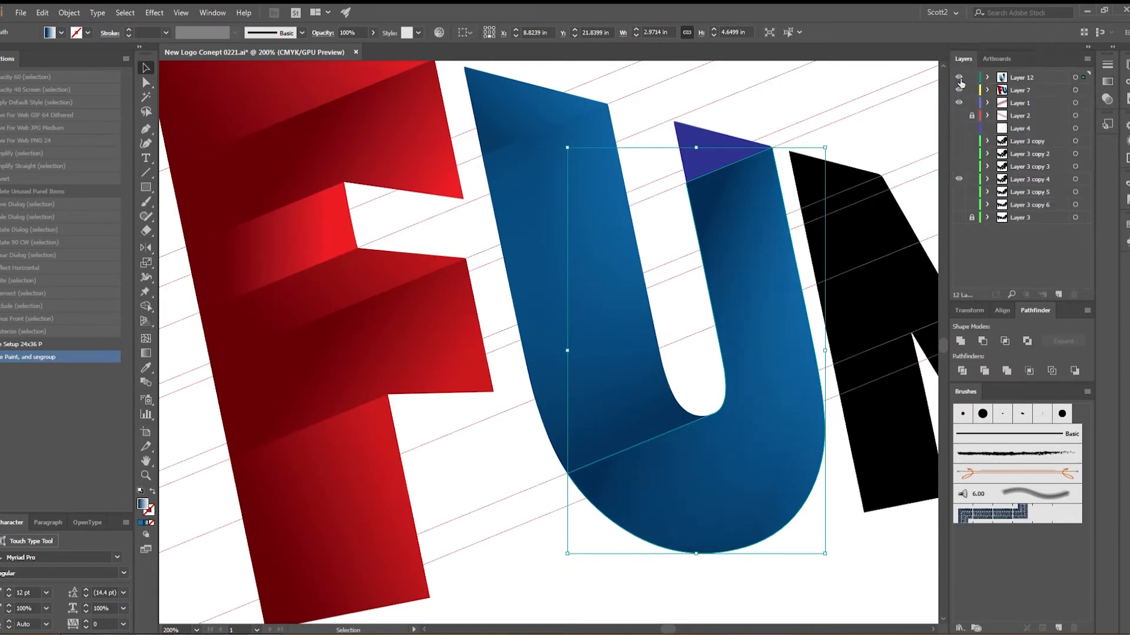
Hide and show Layer 12 to compare the U with and without its shadow overlays.
click(959, 77)
key(ctrl+z)
click(633, 259)
click(715, 185)
click(958, 77)
click(958, 77)
click(615, 167)
click(959, 77)
click(959, 77)
Darken the shadow overlay on the U's left stem by adding more black to its dark gradient stop.
click(615, 174)
click(1106, 81)
double_click(967, 155)
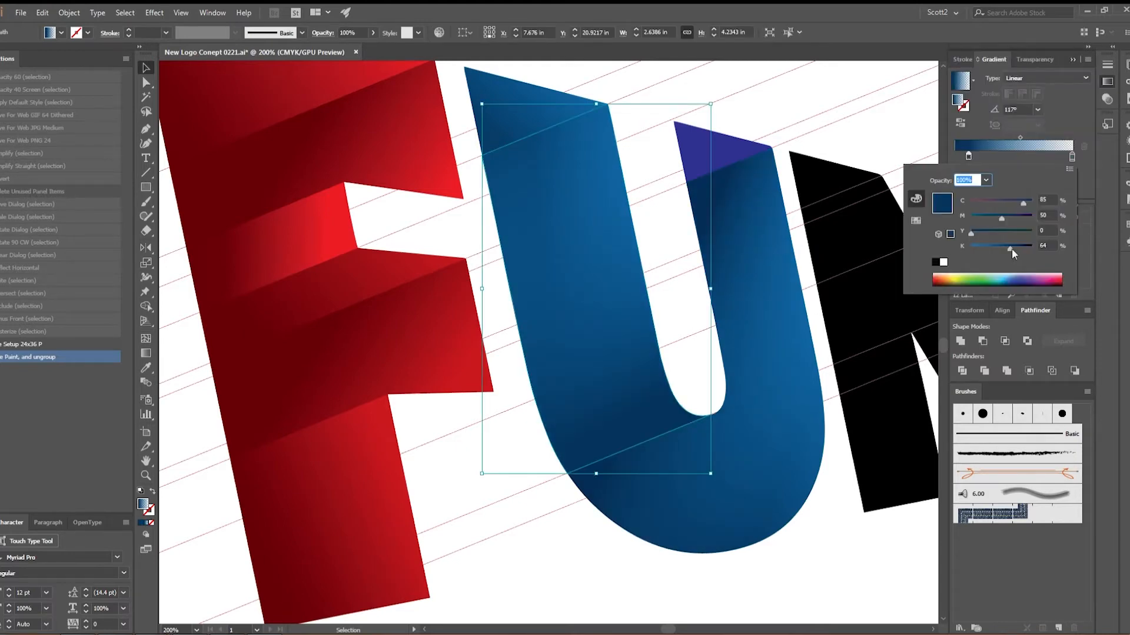
drag(1008, 250, 1016, 249)
click(798, 178)
Apply the blue gradient to the purple triangle atop the right stem, with a 33° angle and an opaque light stop at 67.59%.
click(731, 141)
key(.)
double_click(1072, 156)
click(1074, 114)
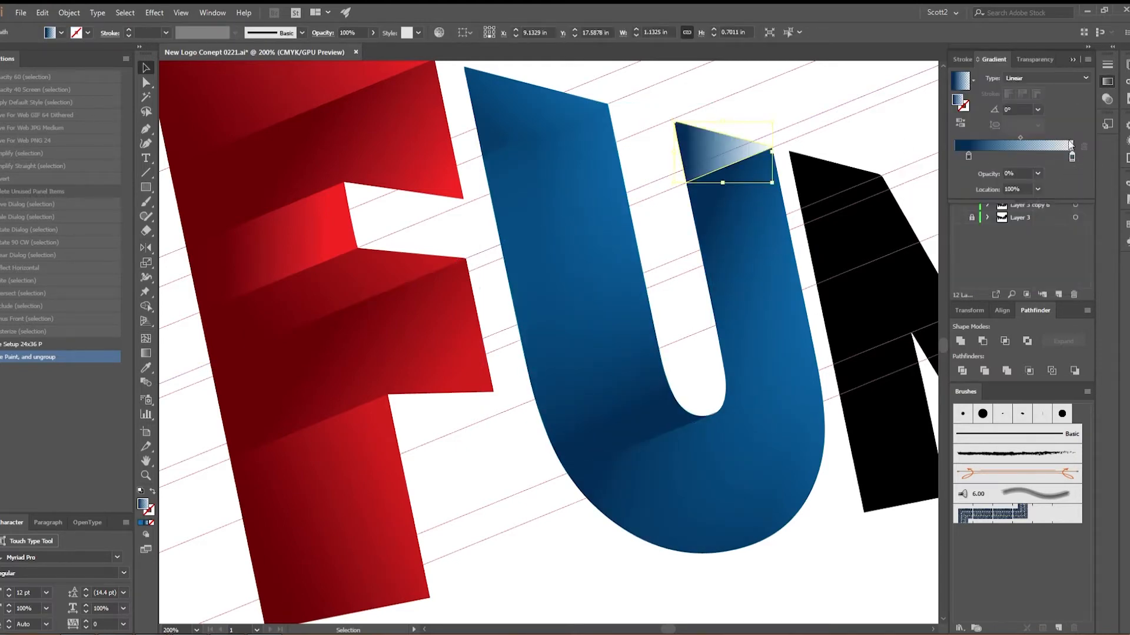
click(1037, 173)
click(1050, 311)
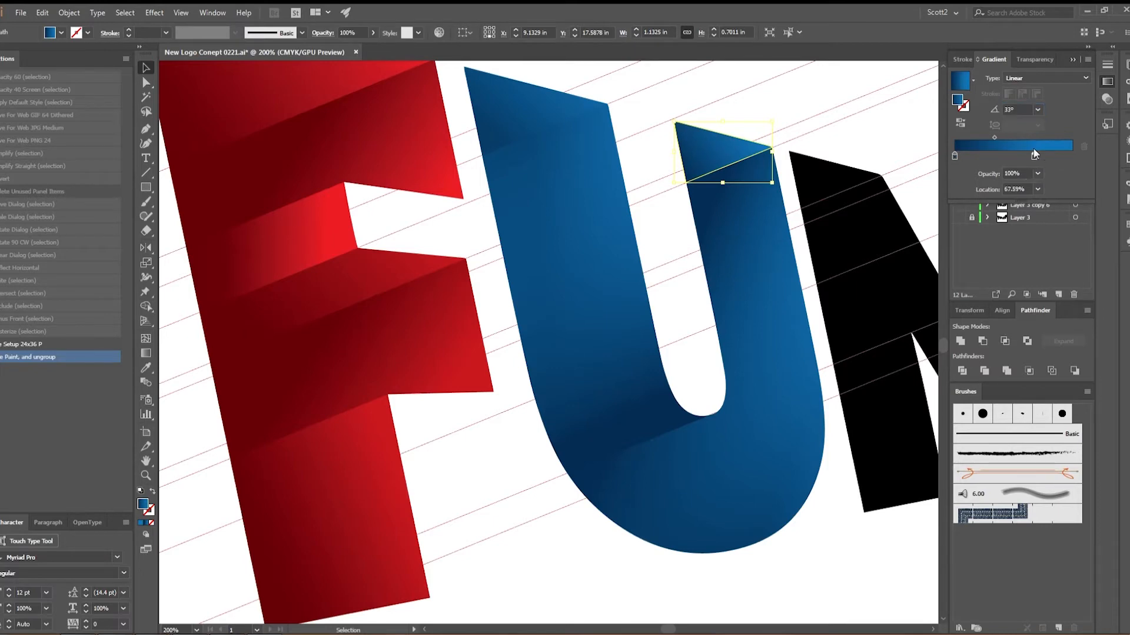
click(870, 139)
Brighten the triangle atop the U's left stem by reducing the black in its gradient's light stop.
click(529, 103)
click(1107, 82)
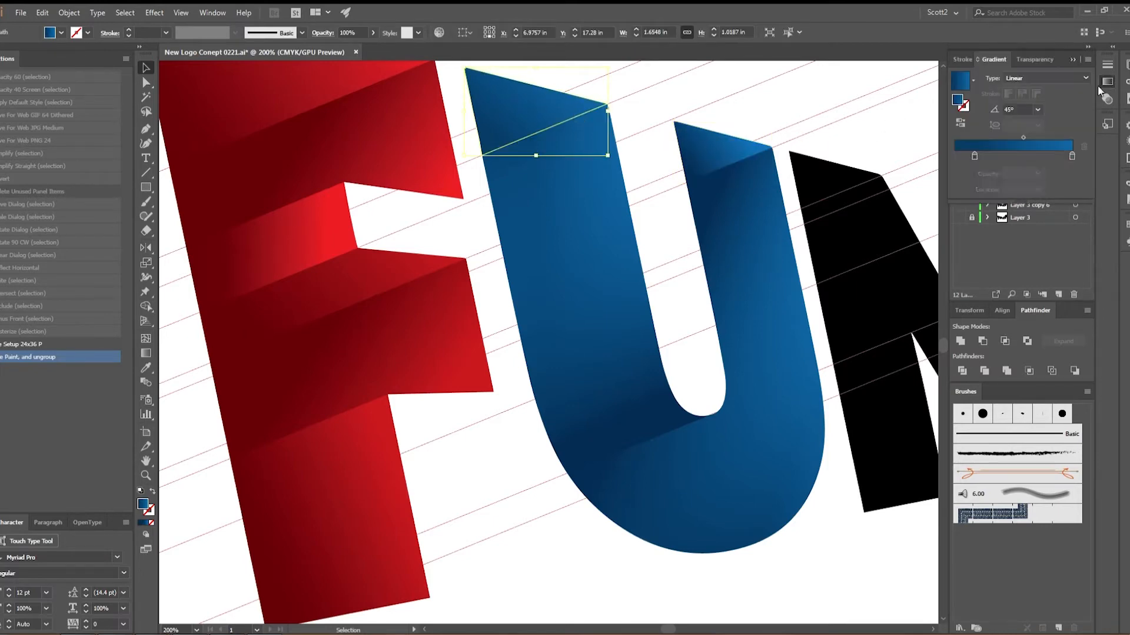
double_click(1040, 155)
drag(988, 247, 953, 235)
click(779, 134)
Select the right section's shadow overlay on Layer 12 and reduce its opacity to 71%.
key(ctrl+minus)
key(ctrl+minus)
key(ctrl+plus)
click(682, 317)
click(960, 77)
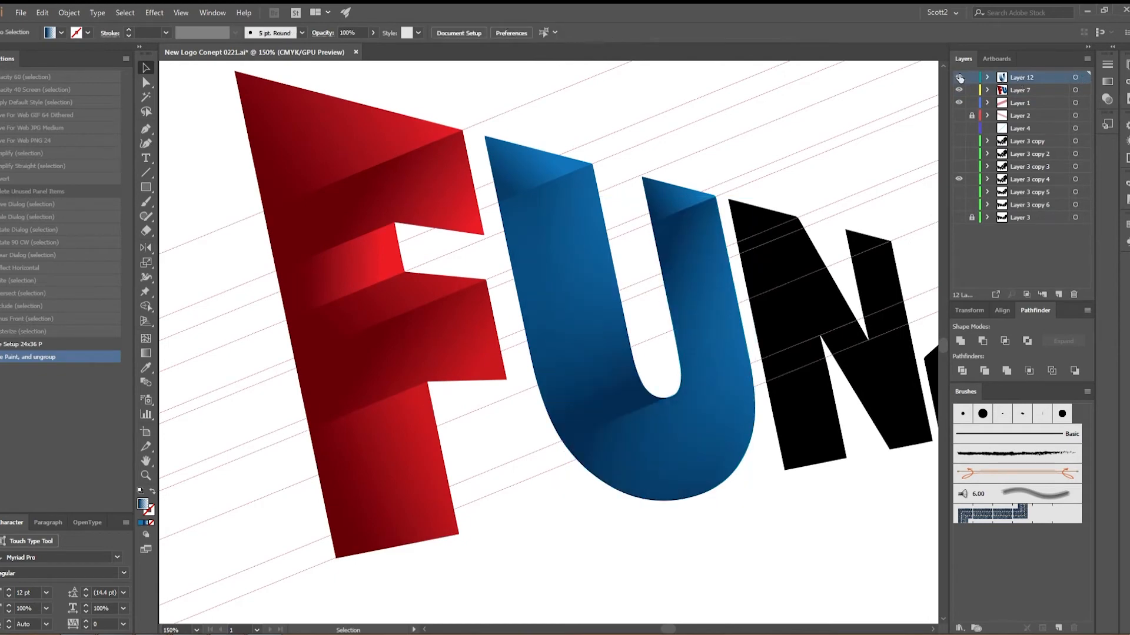
click(1082, 77)
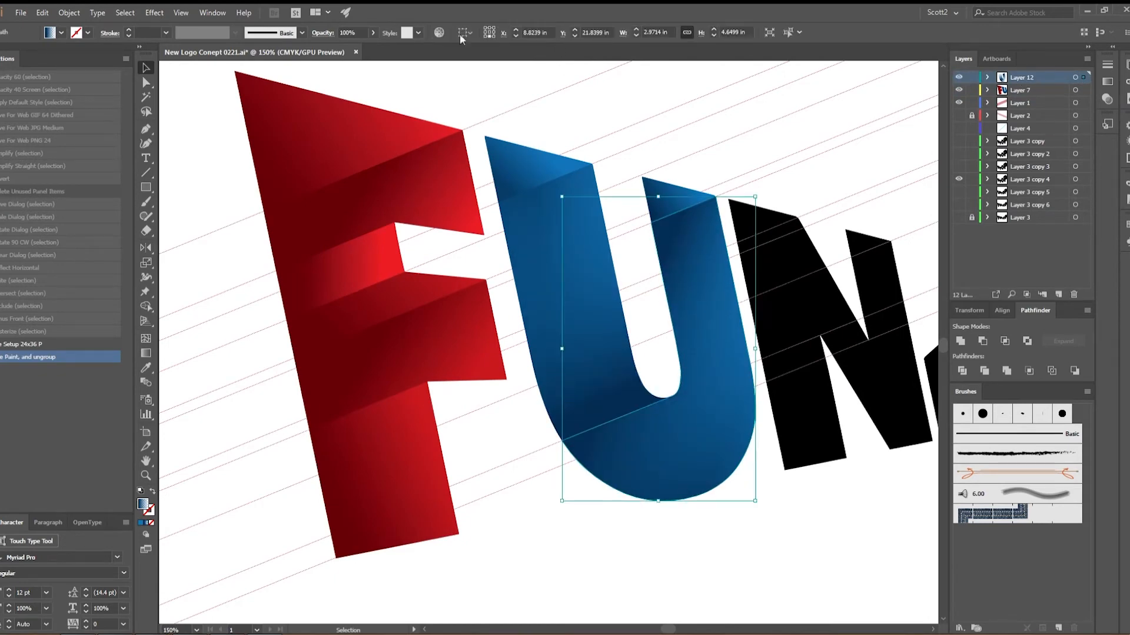
drag(347, 54, 359, 54)
click(612, 219)
Review the whole lettering with the diagonal guide lines of Layer 1 hidden and shown.
key(ctrl+minus)
key(ctrl+minus)
key(ctrl+minus)
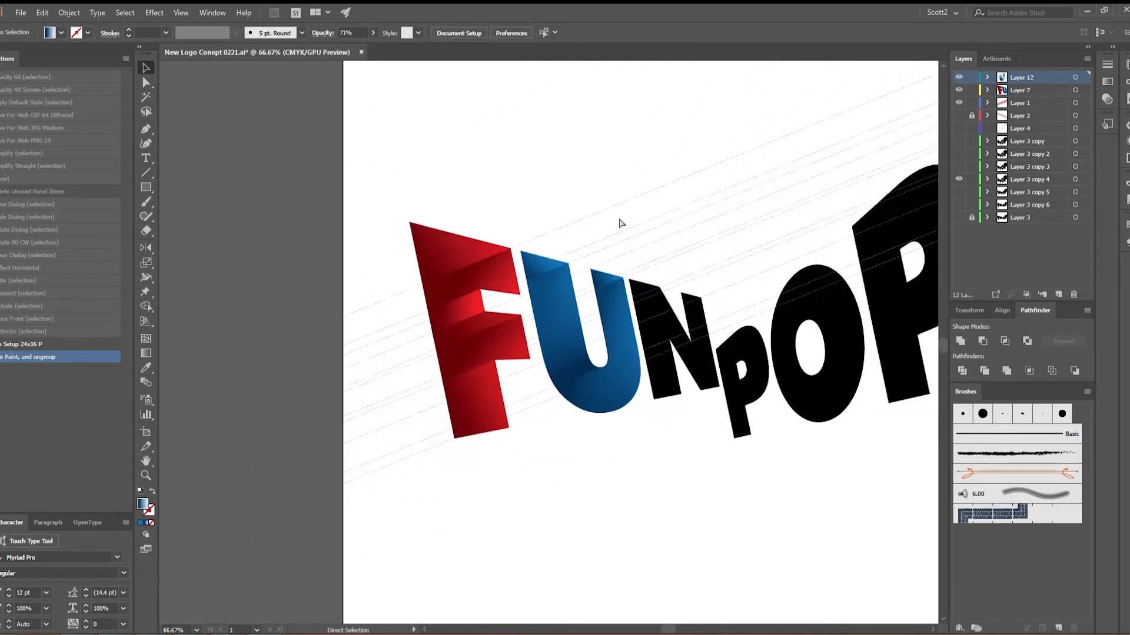
click(958, 103)
key(ctrl+plus)
key(ctrl+plus)
click(958, 103)
On Layer 7, draw a closed shape over the N's upper left corner along a guide line and intersect it with the N.
click(1019, 90)
click(145, 128)
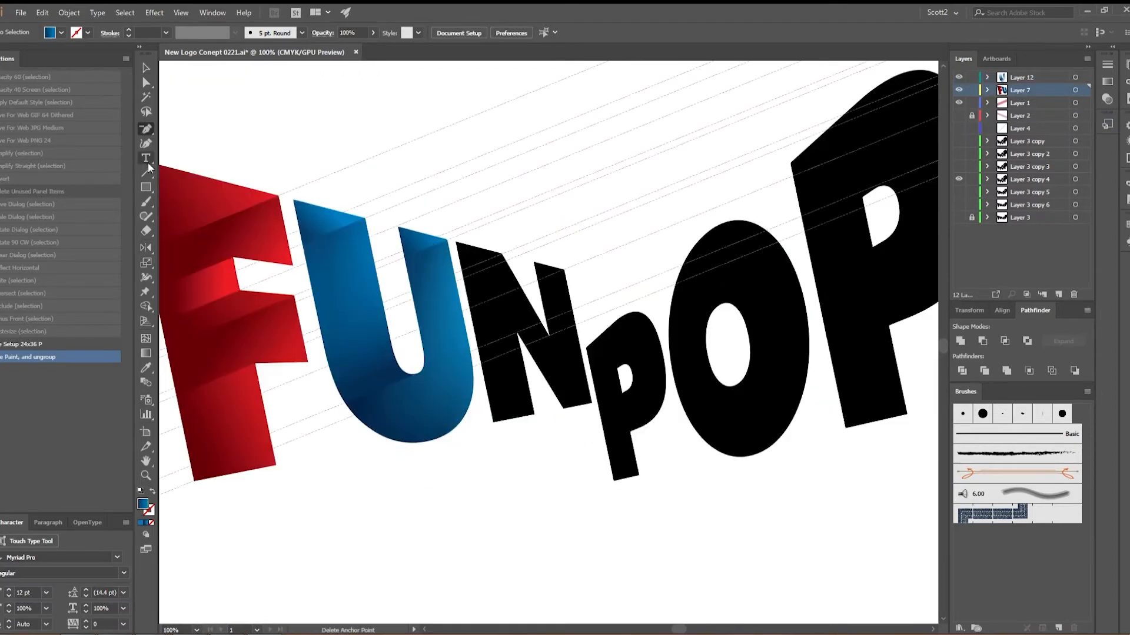
key(ctrl+plus)
key(ctrl+plus)
key(ctrl+plus)
click(352, 296)
click(494, 238)
click(381, 190)
click(338, 203)
click(146, 68)
shift+click(450, 321)
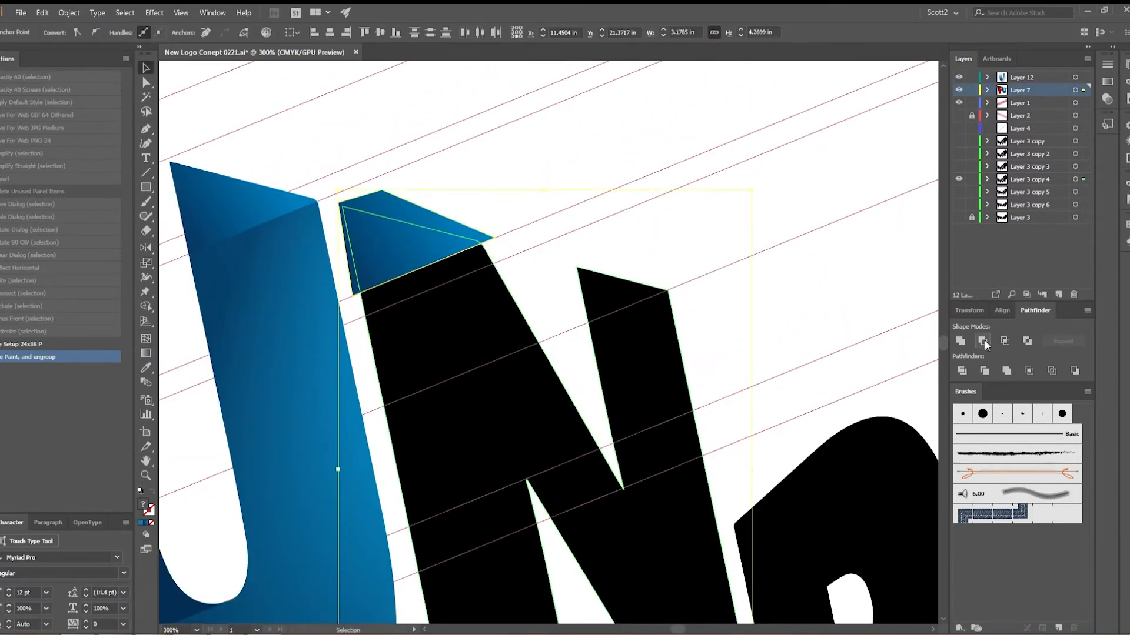
click(1005, 341)
Move Layer 3 copy 4 above Layer 3 copy, hide it and show Layer 3 copy instead.
click(959, 181)
click(986, 141)
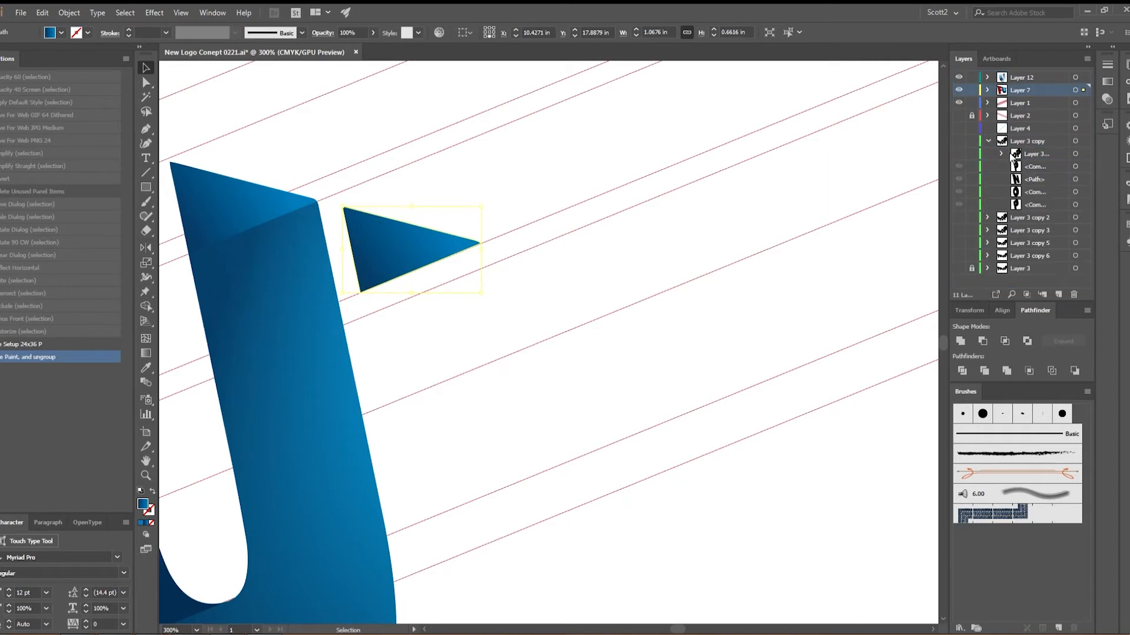
click(986, 141)
key(ctrl+z)
drag(1029, 179, 1029, 139)
click(958, 141)
click(958, 154)
Draw a closed shape around the N's upper left section down to the lower guide line and intersect it with the N.
click(521, 227)
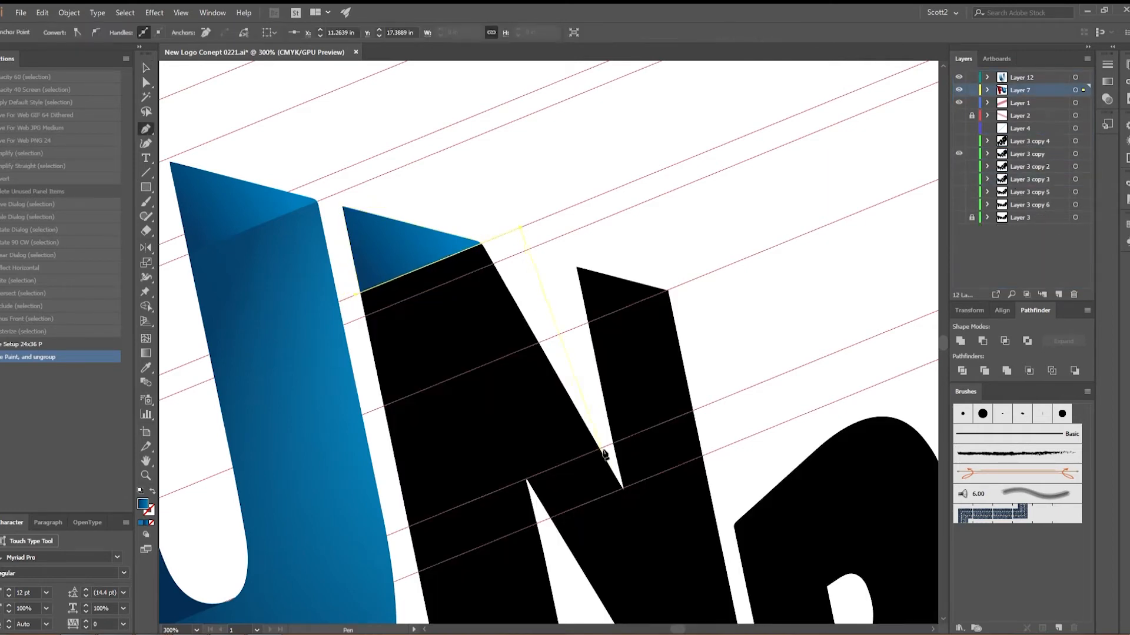
drag(623, 488, 590, 402)
click(589, 402)
click(377, 472)
click(323, 207)
click(146, 67)
shift+click(618, 347)
click(1004, 341)
Show Layer 3 copy 2 instead of Layer 3 copy, draw a closed shape around the N's lower left leg and intersect it with the N.
click(959, 166)
click(958, 154)
click(145, 129)
drag(434, 308, 428, 243)
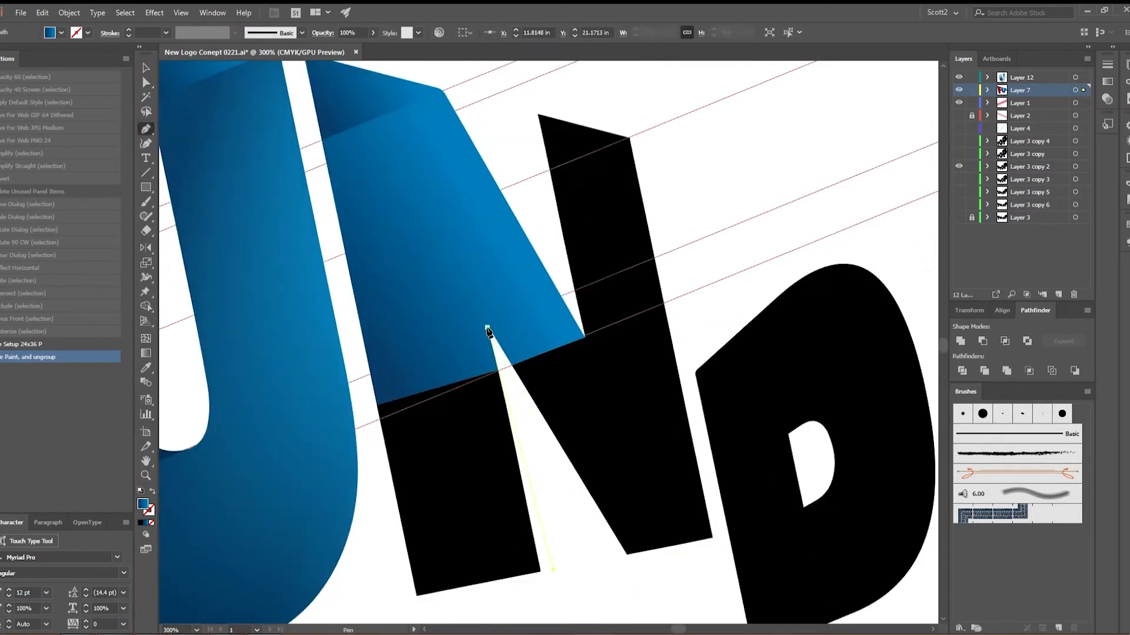
click(488, 327)
click(349, 383)
click(390, 610)
click(146, 67)
shift+click(618, 347)
click(1004, 341)
click(655, 235)
Show Layer 3 copy 3 instead of Layer 3 copy 2, draw a triangle over the N's upper right tip and intersect it with the N.
click(959, 166)
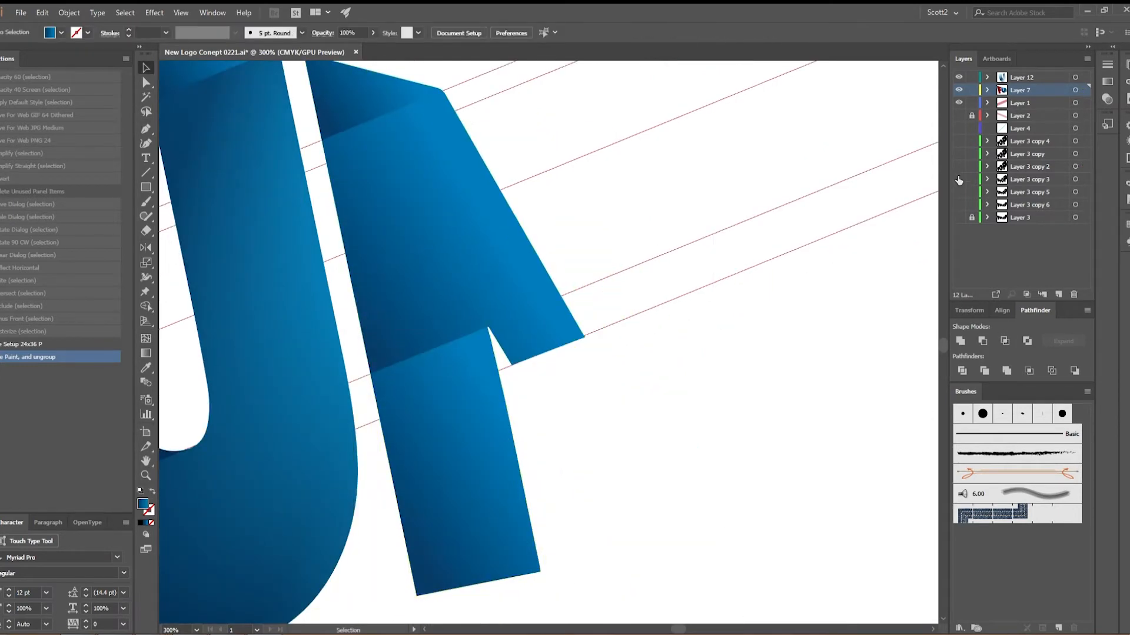
click(958, 179)
click(146, 129)
click(538, 114)
click(628, 138)
click(549, 170)
click(146, 68)
shift+click(618, 348)
click(1004, 341)
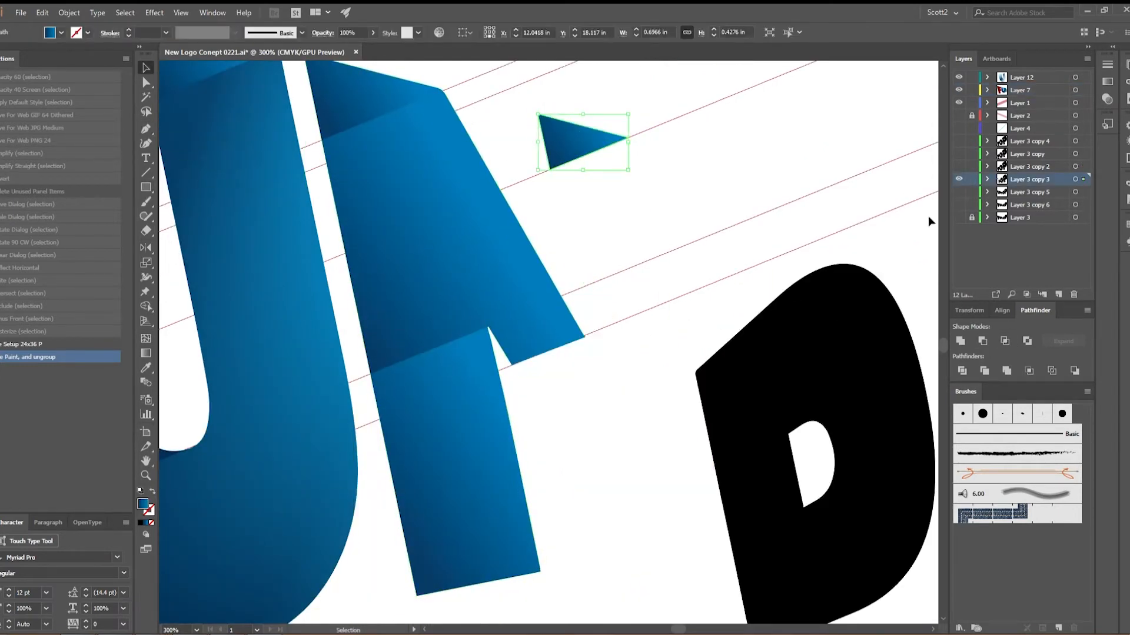
click(958, 179)
click(958, 191)
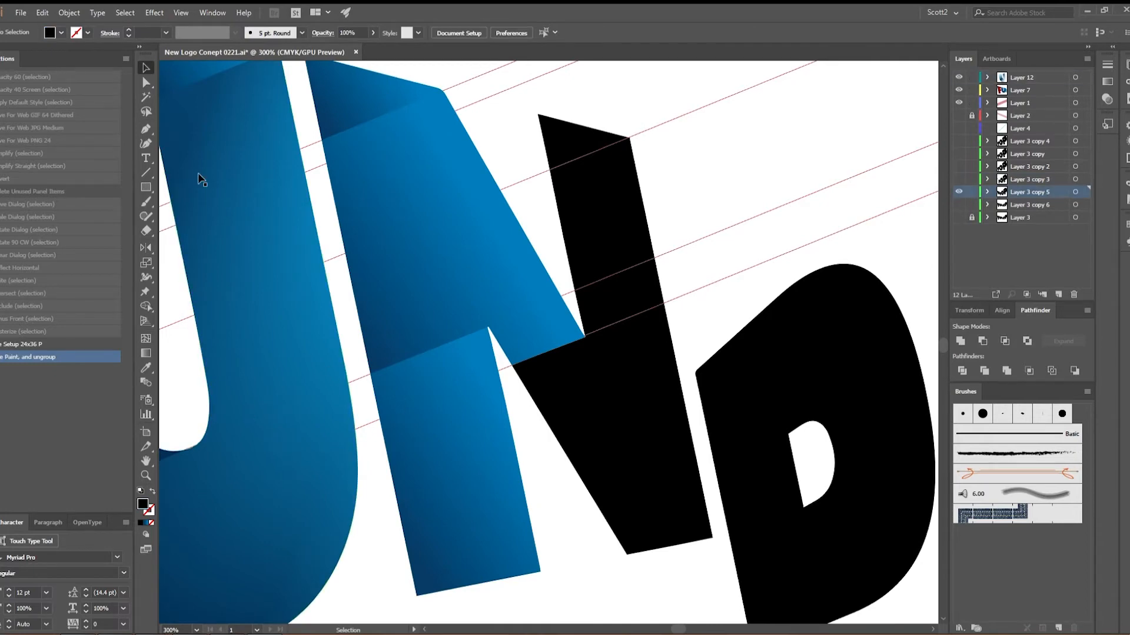
key(ctrl+z)
key(ctrl+z)
Move the N's upper right tip piece from Layer 3 copy 3 to Layer 7.
drag(1082, 179, 1082, 90)
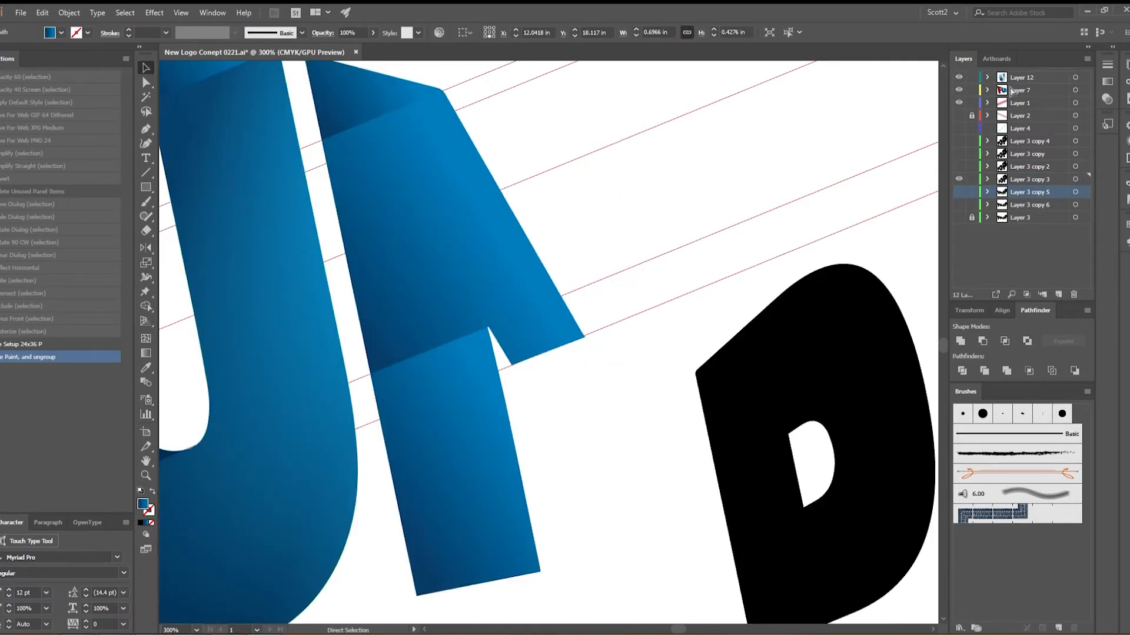
click(656, 234)
click(461, 455)
Show Layer 3 copy 5 instead of Layer 3 copy 3 as the active layer, and lock Layers 12, 7 and 1.
click(959, 180)
click(958, 192)
click(318, 365)
drag(971, 77, 972, 103)
click(971, 115)
click(1030, 191)
mouse_move(244, 358)
mouse_down()
mouse_move(215, 419)
mouse_move(239, 370)
mouse_up()
Draw a closed shape around the N's remaining right section along the guide line, and give it a gradient fill.
key(p)
click(541, 184)
click(633, 146)
click(715, 559)
click(617, 581)
click(501, 373)
click(565, 318)
key(period)
Intersect the drawn shape with the N and fill the resulting right section with solid green.
click(813, 172)
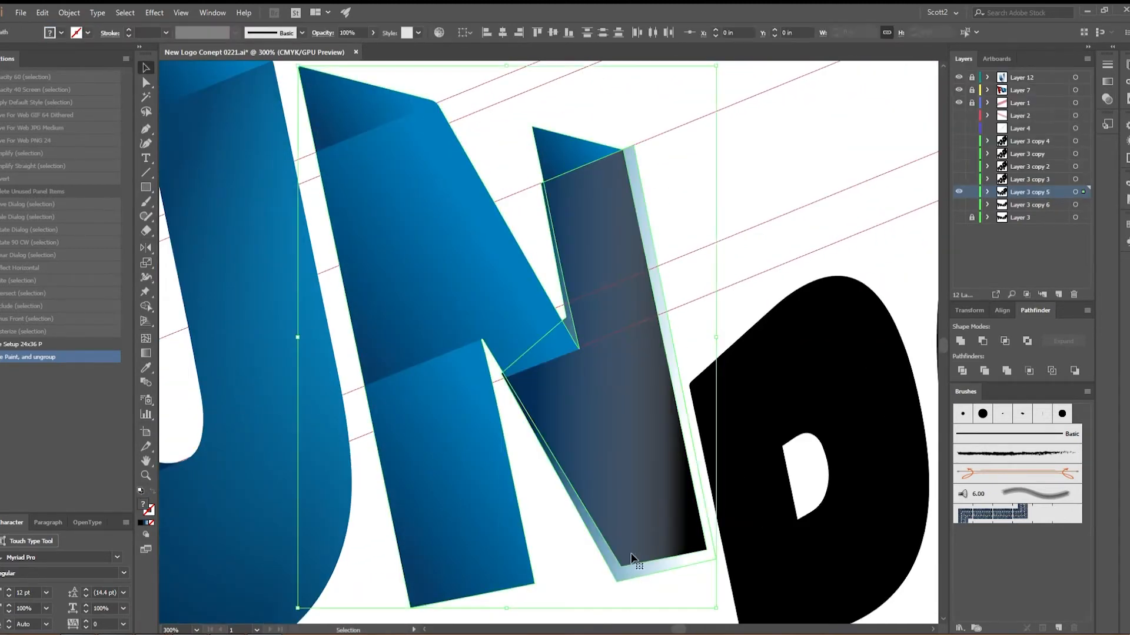
click(631, 556)
key(comma)
click(669, 348)
click(605, 393)
Cut the green section, paste it in place on Layer 7 and arrange it behind the N's other pieces.
key(ctrl+x)
click(1020, 90)
key(ctrl+shift+v)
click(625, 340)
right_click(610, 248)
click(776, 482)
click(733, 211)
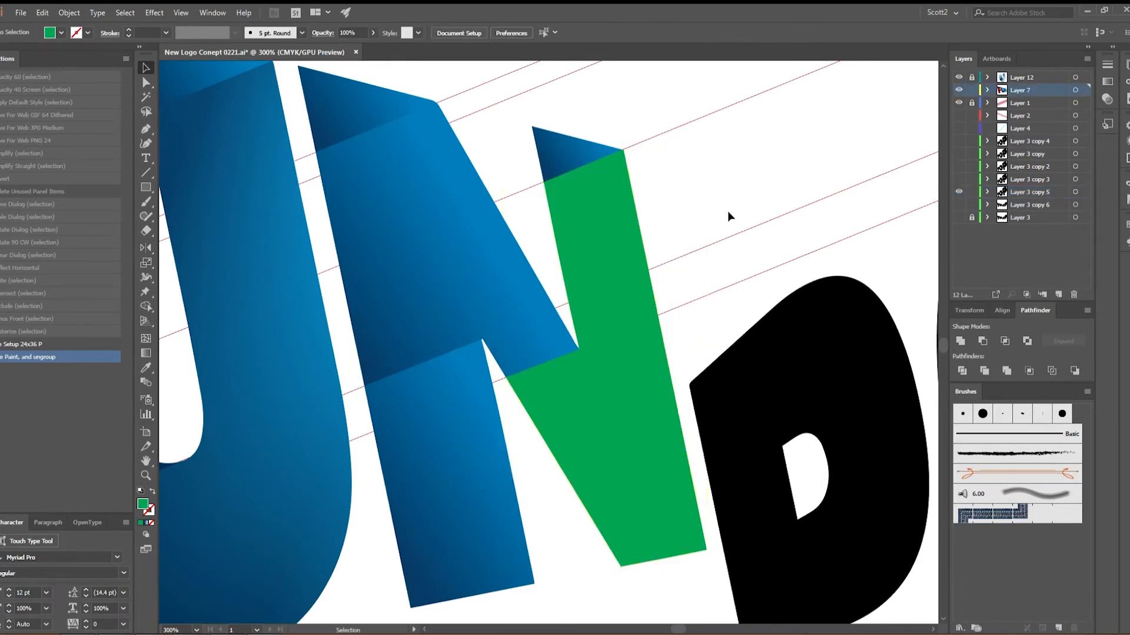
Recolor the N's upper left tip with a linear gradient from dark orange to orange, adding black to the first stop.
drag(733, 211, 829, 263)
click(453, 159)
click(1107, 81)
double_click(966, 155)
click(916, 221)
click(1008, 193)
double_click(1054, 155)
click(1025, 194)
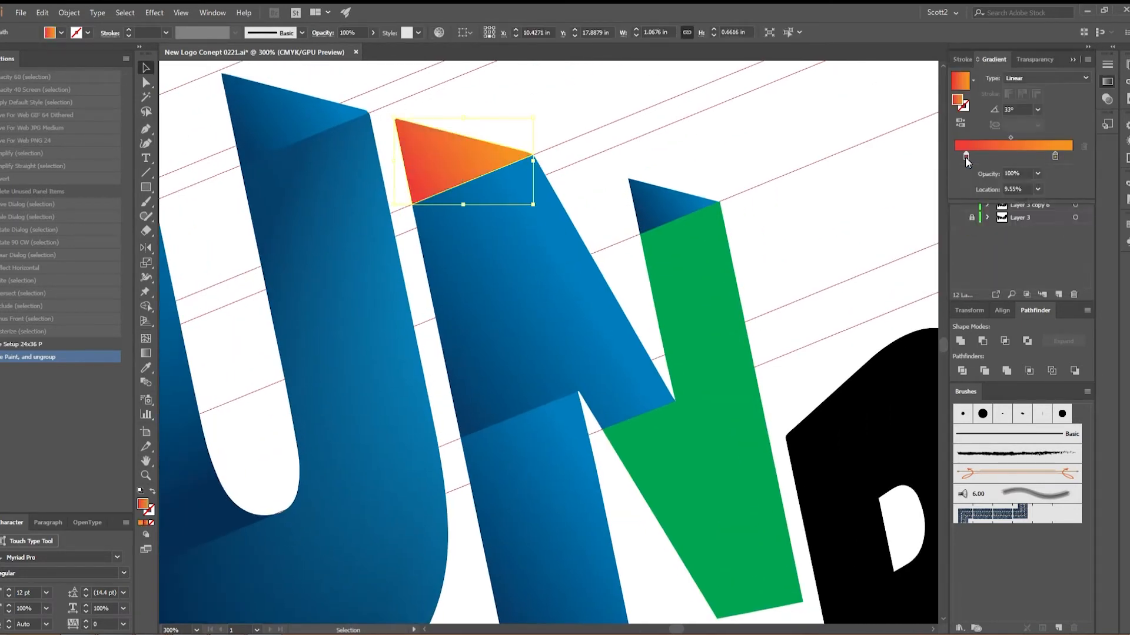
click(1025, 193)
click(916, 198)
drag(973, 250, 990, 248)
click(925, 106)
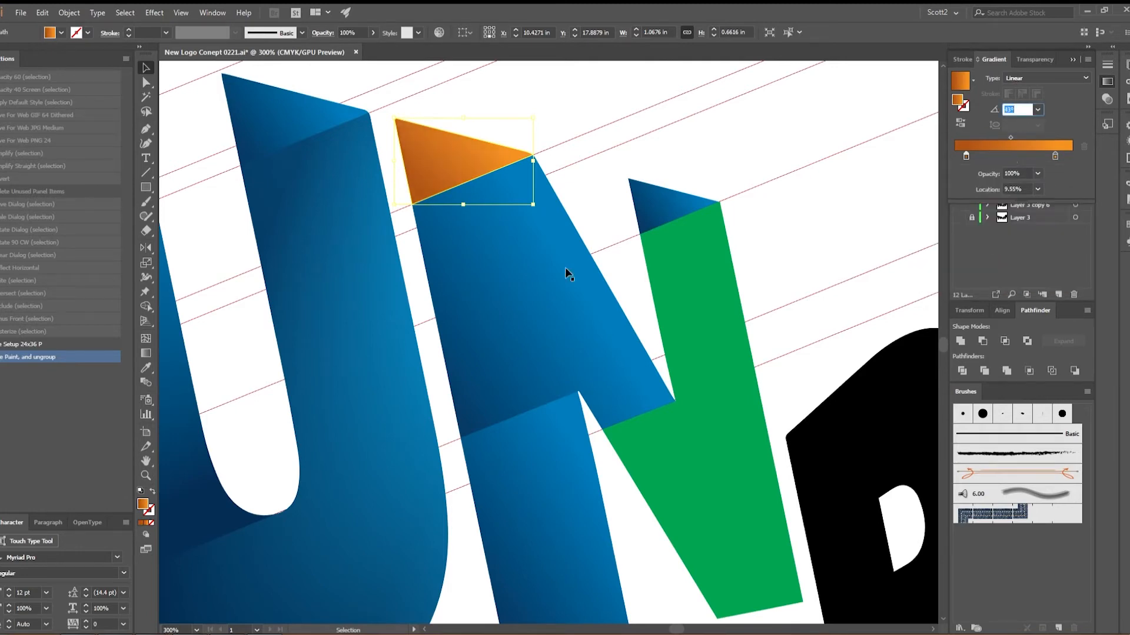
Replace the blue gradient stops of the N's large diagonal piece with orange swatches.
click(529, 247)
click(494, 148)
click(1106, 81)
shift+click(560, 295)
click(652, 143)
click(588, 265)
click(1107, 81)
click(966, 155)
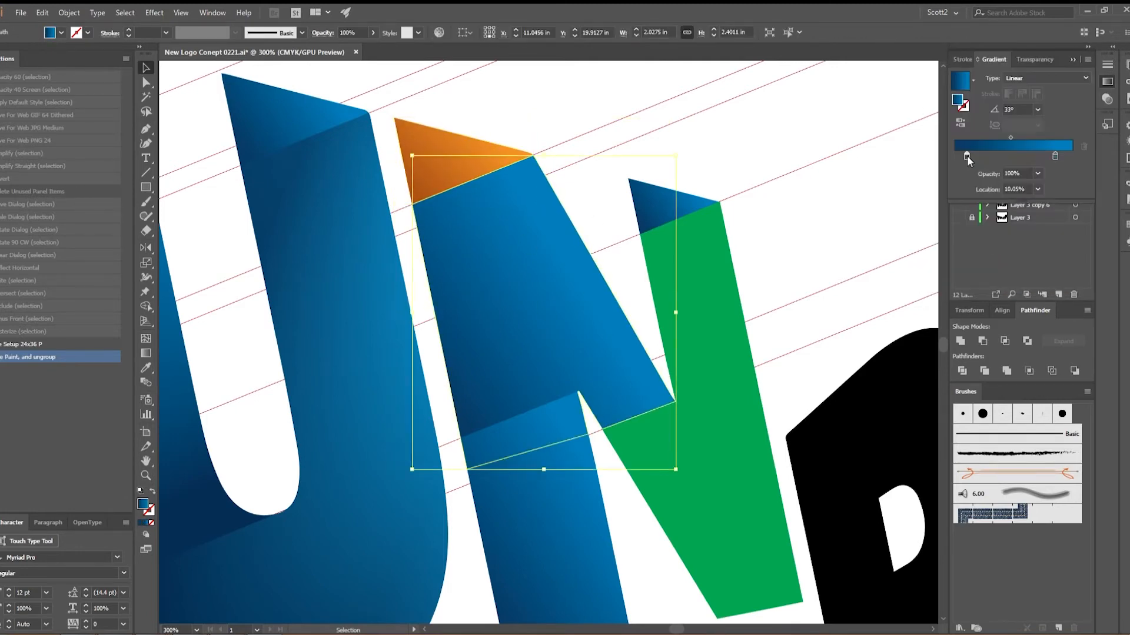
double_click(966, 156)
click(1008, 195)
double_click(1055, 156)
click(1020, 194)
Set the first gradient stop of the N's diagonal piece to magenta 71, yellow 100 and black 40.
double_click(966, 155)
click(916, 199)
drag(972, 249, 1016, 218)
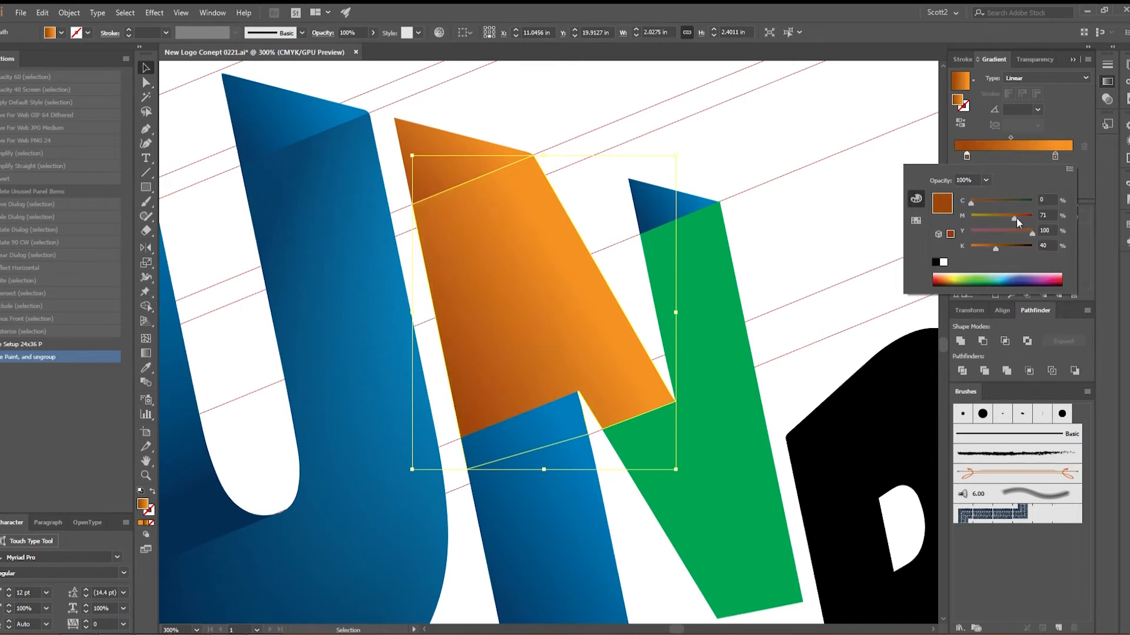
Set the diagonal piece's gradient angle to -19° and move its light orange stop inward.
drag(1027, 109, 965, 123)
text(-19)
key(Return)
drag(1055, 155, 1029, 156)
mouse_move(966, 156)
mouse_down()
mouse_move(983, 157)
mouse_move(967, 156)
mouse_up()
Apply the orange gradient to the N's lower left leg, right section and upper right tip.
click(553, 470)
shift+click(715, 307)
shift+click(670, 205)
key(comma)
click(559, 329)
click(553, 500)
key(period)
Set the lower left leg's gradient angle to 12° and spread its color stops outward.
drag(1026, 109, 909, 114)
text(12)
key(Return)
drag(967, 156, 933, 154)
drag(1036, 155, 1072, 156)
Set the upper right tip's gradient angle to 30° and move the right section's color stops inward.
click(674, 209)
text(30)
key(Return)
click(697, 321)
drag(955, 156, 973, 156)
drag(1072, 156, 1043, 158)
click(847, 247)
Hide the diagonal guide lines and open Recolor Artwork for all pieces of the N.
key(p)
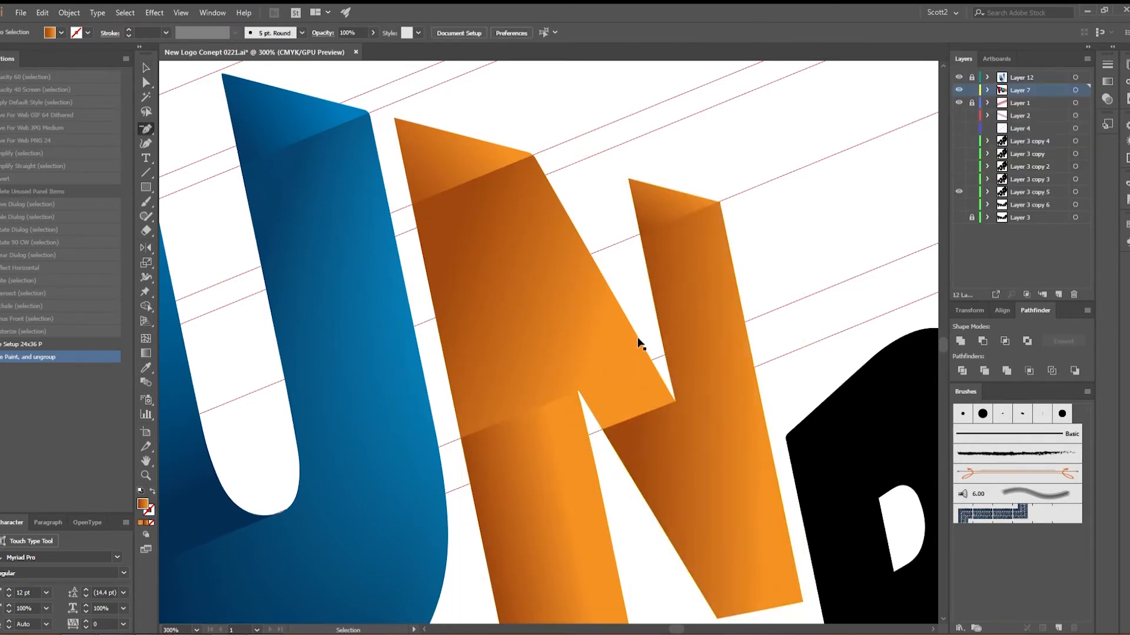
key(ctrl+semicolon)
key(ctrl+1)
key(v)
click(636, 353)
key(period)
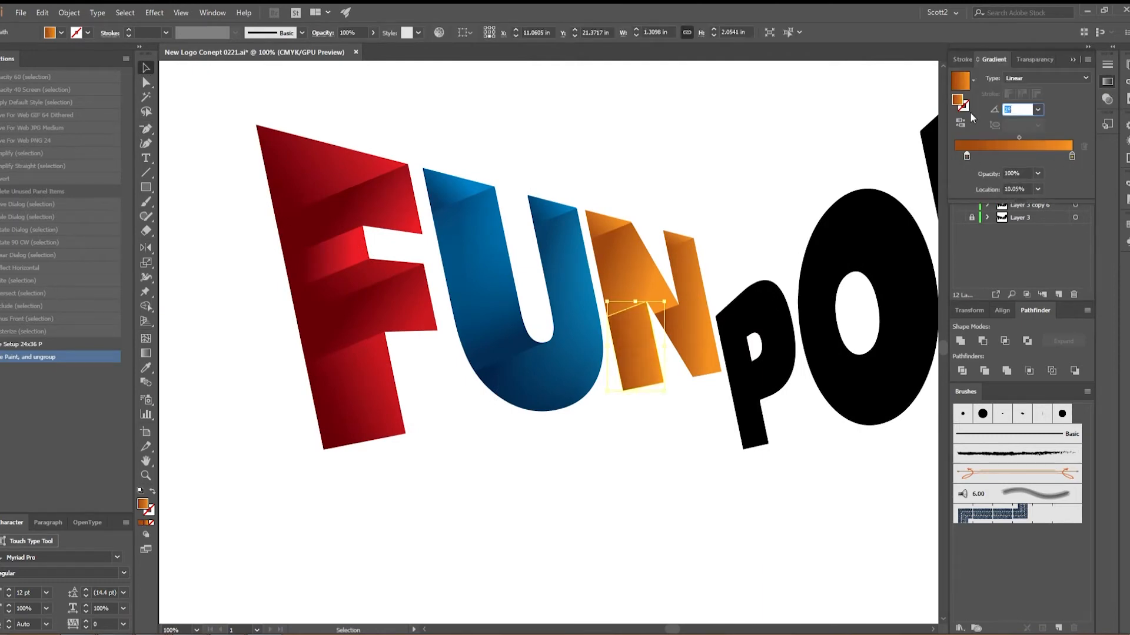
click(726, 401)
drag(600, 204, 694, 341)
click(439, 33)
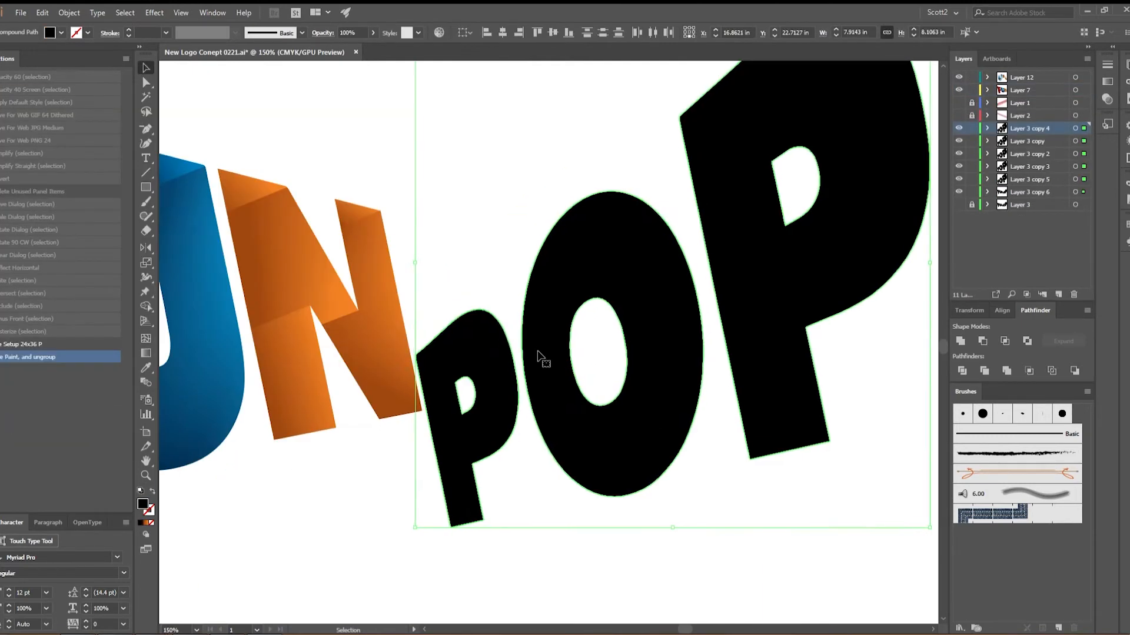
Enlarge the black POP letters slightly and nudge them upward beside FUN.
key(ctrl+minus)
key(ctrl+minus)
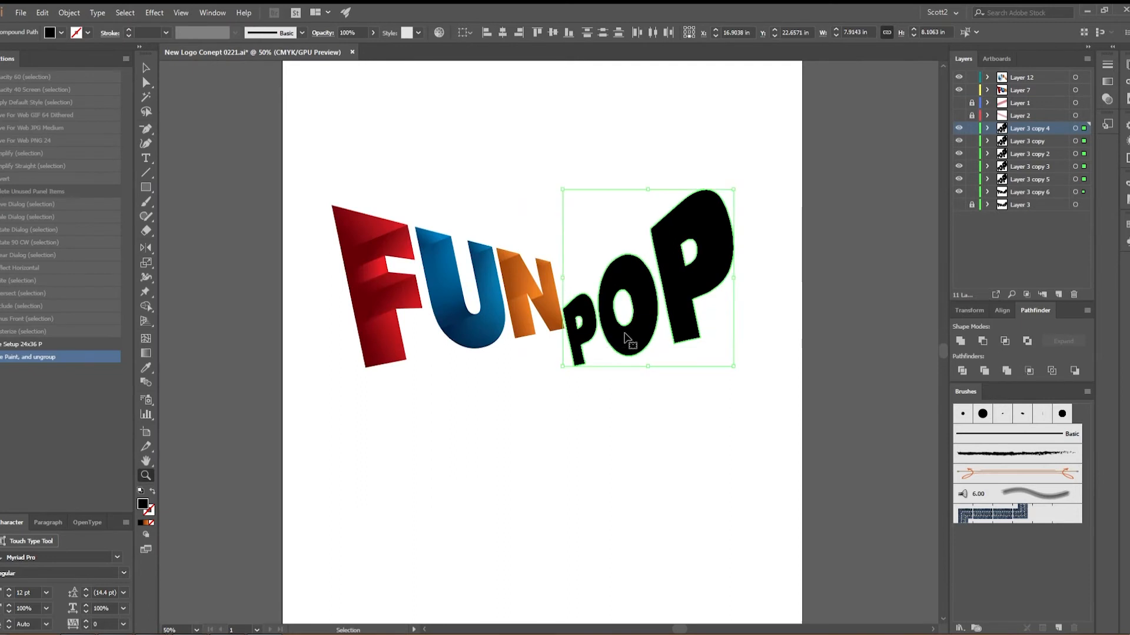
drag(739, 185, 746, 179)
drag(617, 328, 617, 324)
click(630, 432)
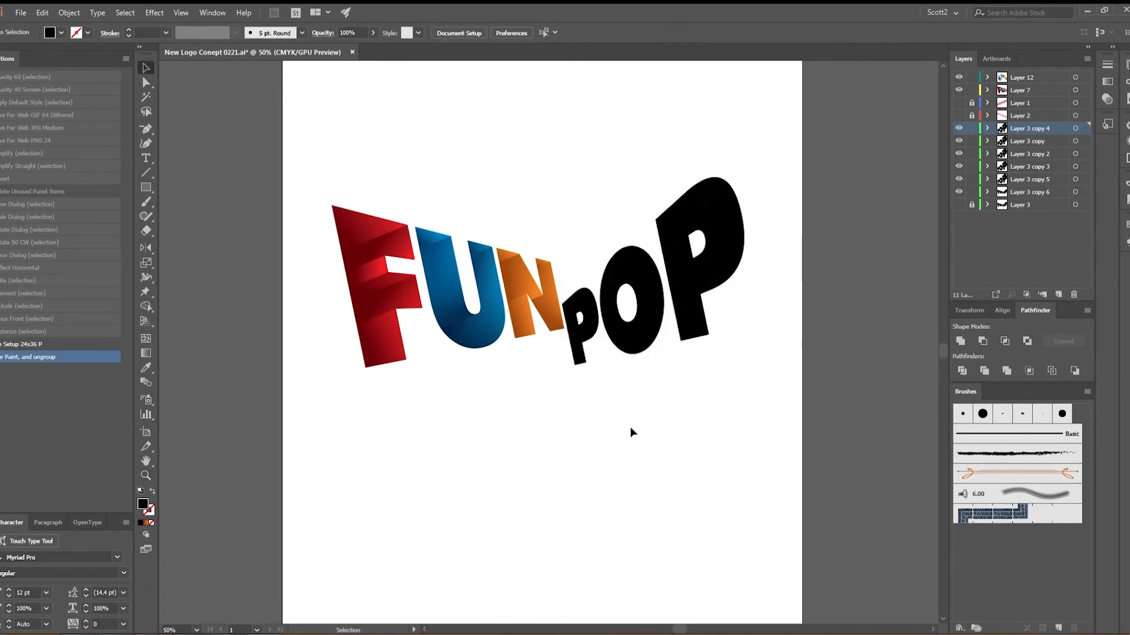
Unlock Layer 2, and lock the Layer 3 copies with only Layer 3 copy 4 left visible.
click(971, 115)
mouse_move(971, 129)
mouse_down()
mouse_move(971, 192)
mouse_move(959, 141)
mouse_up()
click(709, 219)
Position Layer 2's downward-sloping guide lines across the corners and curves of the POP letters.
key(ctrl+plus)
key(ctrl+plus)
key(ctrl+plus)
key(ctrl+plus)
drag(435, 259, 408, 339)
drag(408, 339, 391, 245)
drag(425, 380, 414, 432)
drag(427, 305, 521, 267)
drag(394, 422, 479, 320)
drag(416, 355, 715, 293)
drag(522, 309, 497, 393)
drag(318, 221, 421, 340)
Examine the guide lines across the POP letters with the lines of Layer 1 shown and hidden.
ctrl+alt+click(635, 405)
ctrl+alt+click(642, 404)
ctrl+alt+click(647, 403)
ctrl+alt+click(656, 403)
ctrl+alt+click(667, 400)
alt+click(668, 401)
click(959, 102)
click(958, 102)
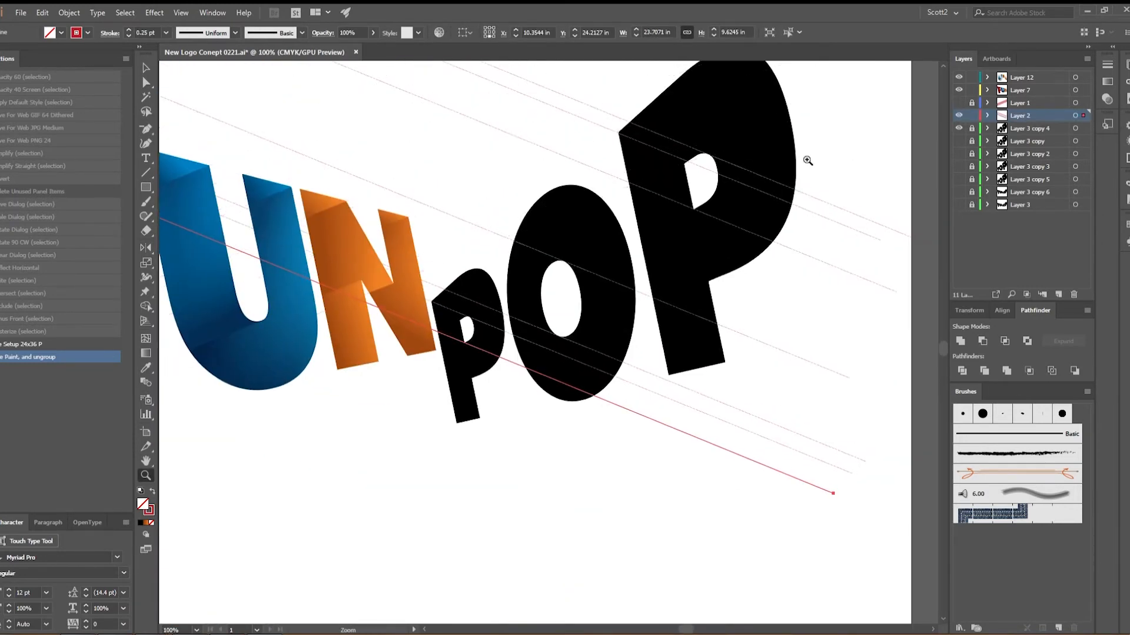
On Layer 3 copy 4, draw a closed shape around the small P's upper part down to the guide line at its left corner.
drag(850, 164, 709, 249)
click(146, 129)
click(1031, 129)
drag(278, 343, 502, 411)
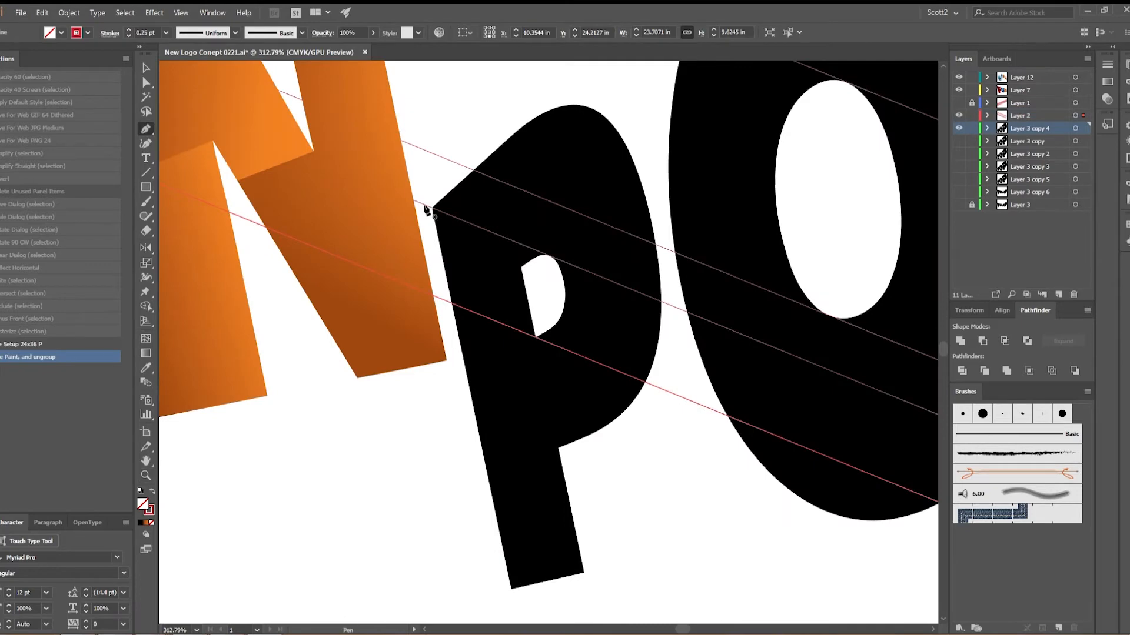
click(670, 305)
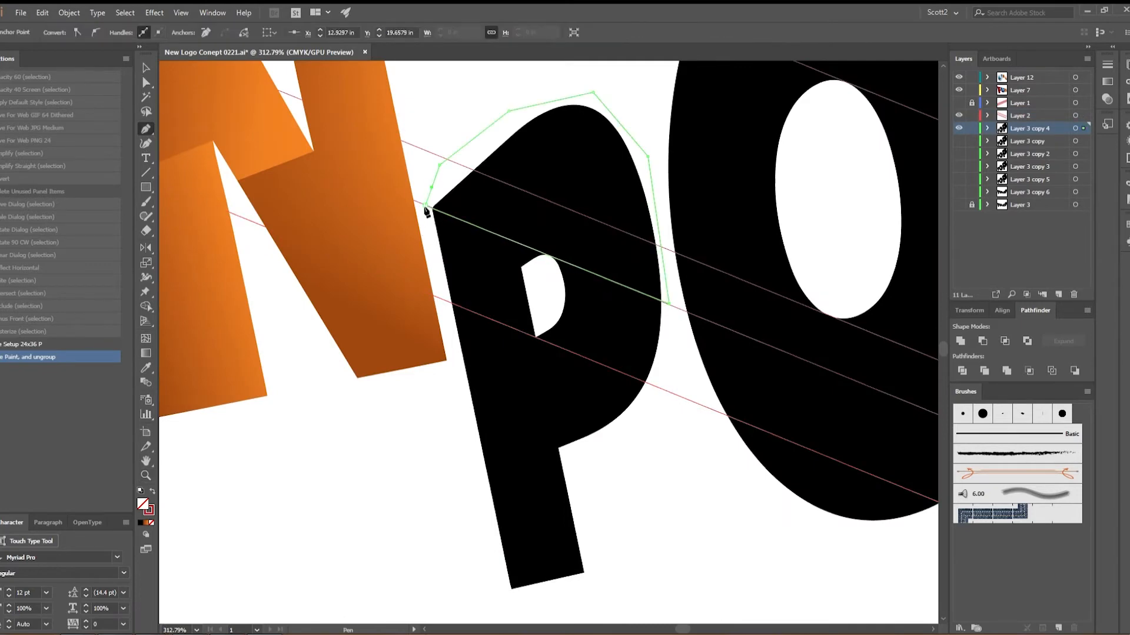
With Layer 2 hidden, intersect the drawn shape with the small P and fill the resulting piece on Layer 7 with red.
click(958, 115)
click(146, 67)
click(129, 36)
click(61, 32)
click(25, 77)
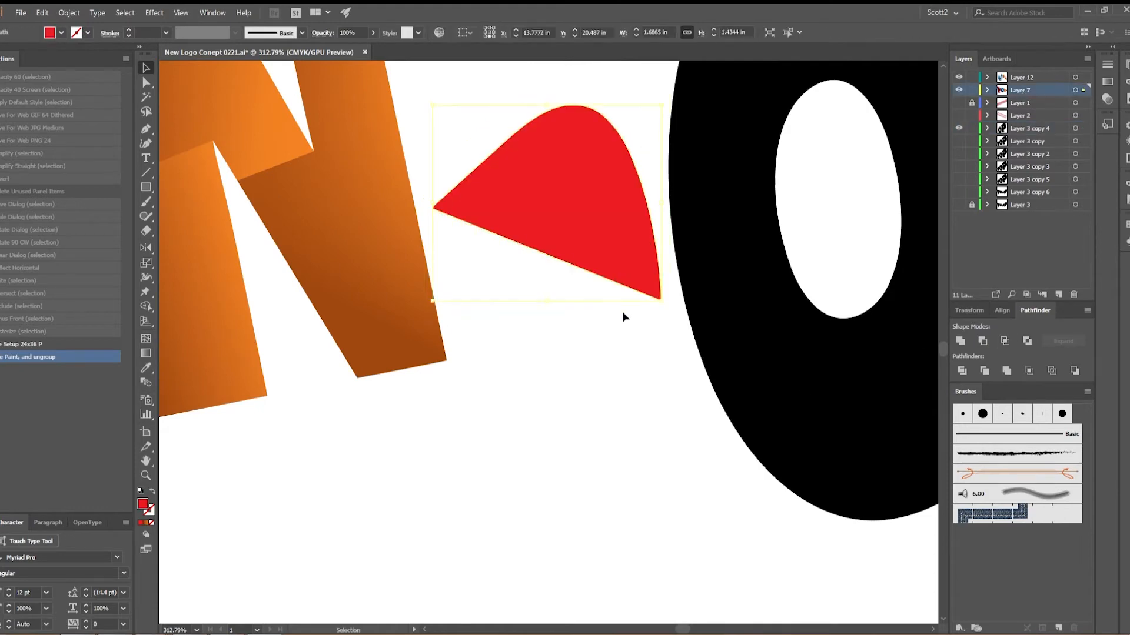
Draw a closed shape around the small P's stem and lower bowl below the guide line and intersect it with the P.
key(p)
click(547, 256)
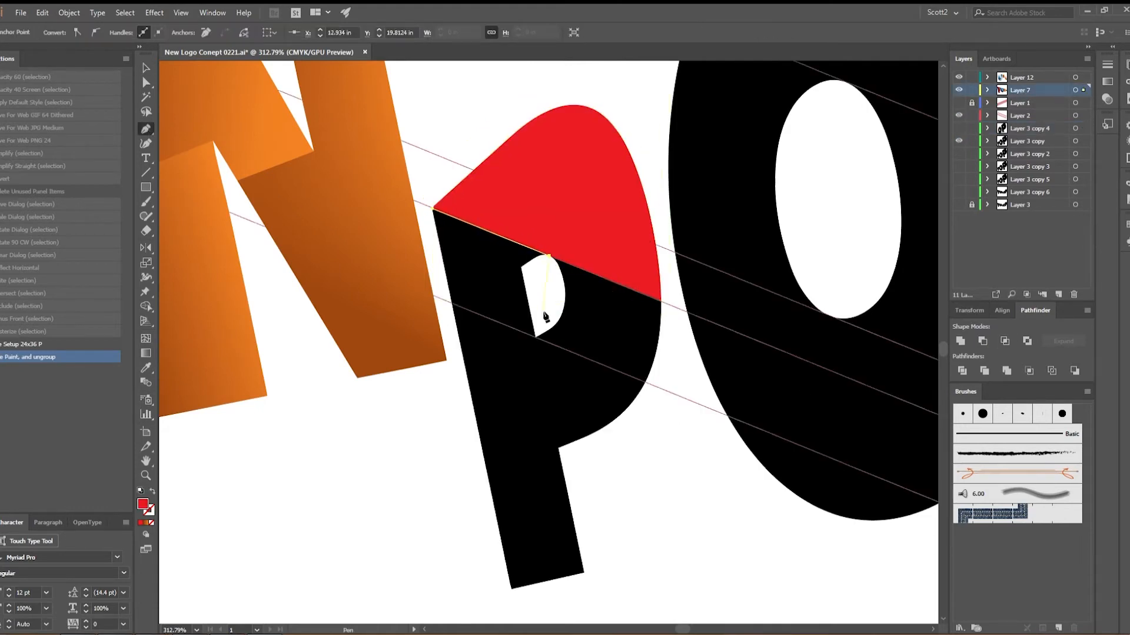
click(661, 356)
click(630, 428)
click(570, 453)
click(595, 576)
click(500, 609)
click(433, 208)
key(v)
shift+click(614, 297)
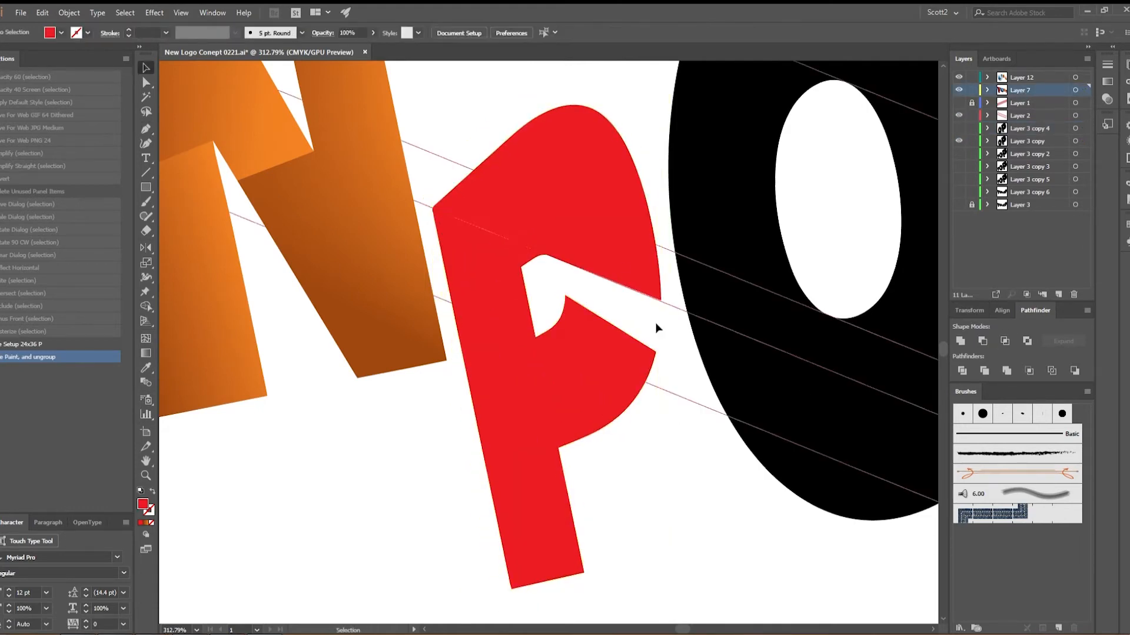
With Layer 3 copy 2 shown instead of Layer 3 copy, draw a shape across the small P's bowl between the two guide lines.
click(959, 142)
click(958, 153)
click(679, 309)
click(660, 388)
click(534, 337)
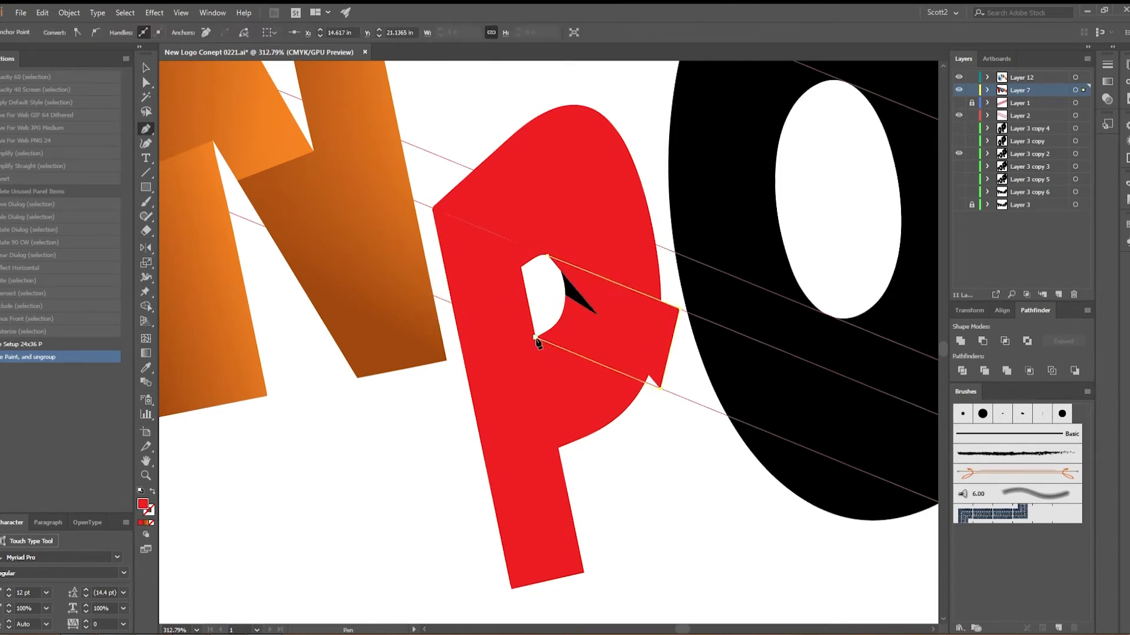
Intersect the drawn bowl shape with the small P and give the resulting middle piece a lighter red fill.
click(959, 91)
click(612, 329)
click(958, 90)
shift+click(665, 329)
click(1005, 340)
click(679, 512)
Fill the small P's upper piece with a linear gradient running from a darkened purple to purple.
click(565, 177)
click(1107, 82)
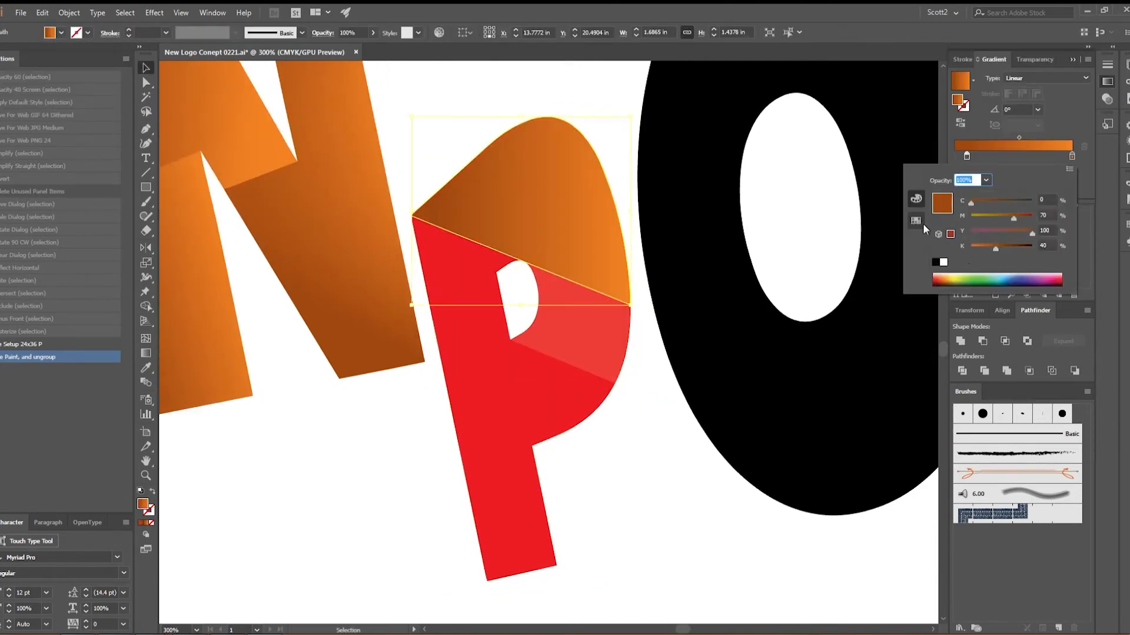
click(916, 221)
click(982, 231)
double_click(954, 155)
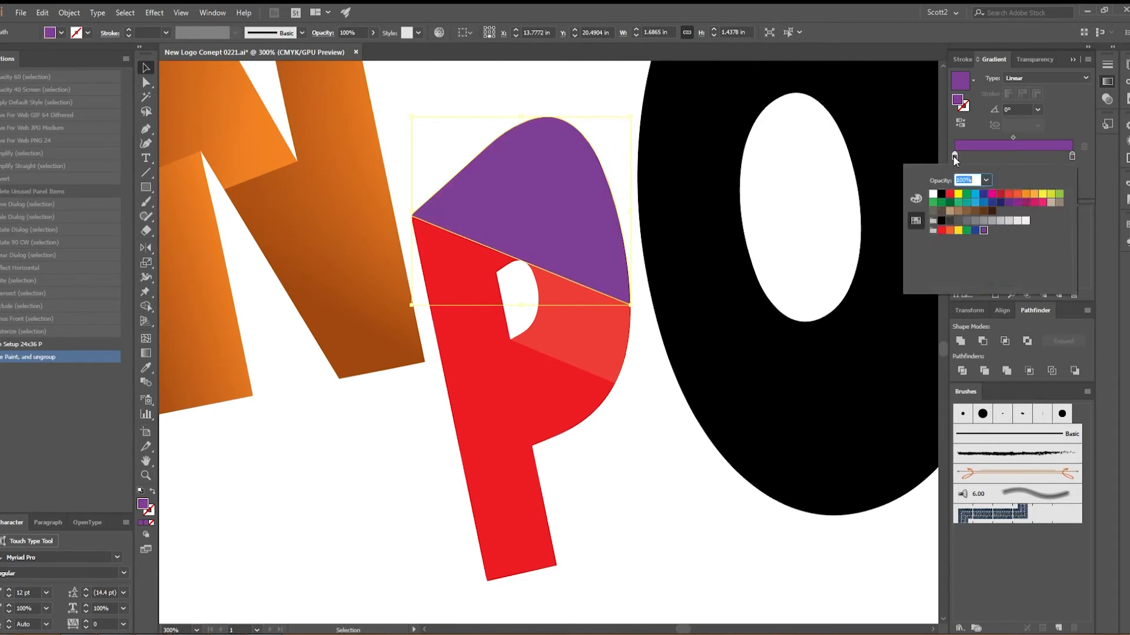
click(915, 198)
drag(970, 248, 1005, 247)
Angle the upper piece's gradient and shade the small P's lower and middle pieces with the purple gradient, adjusting its color stops.
click(1021, 109)
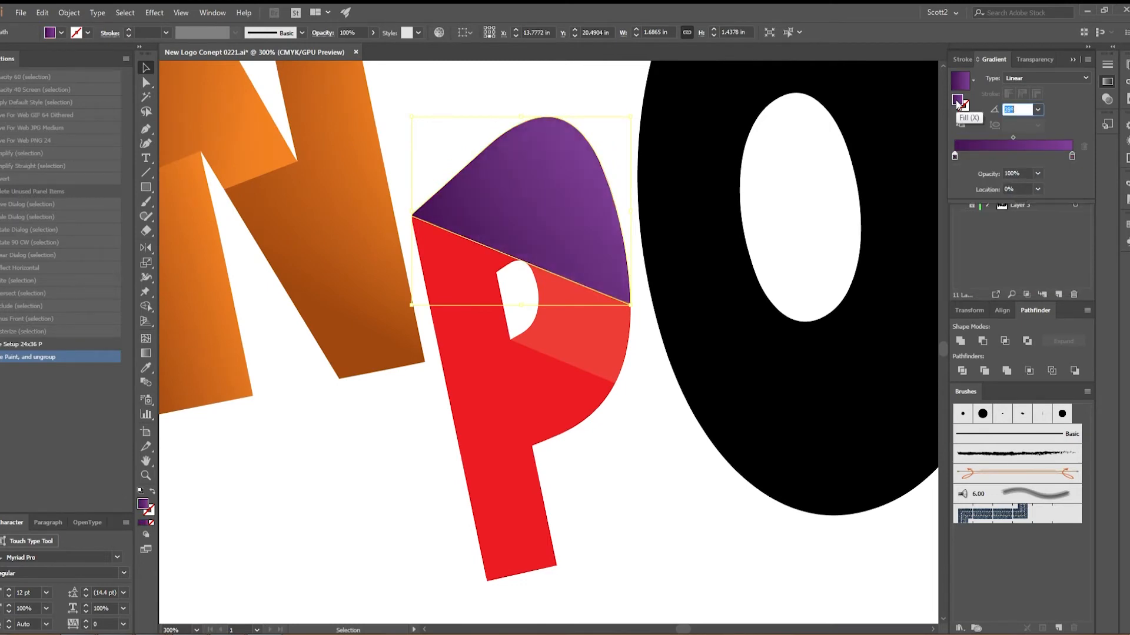
text(80)
key(Return)
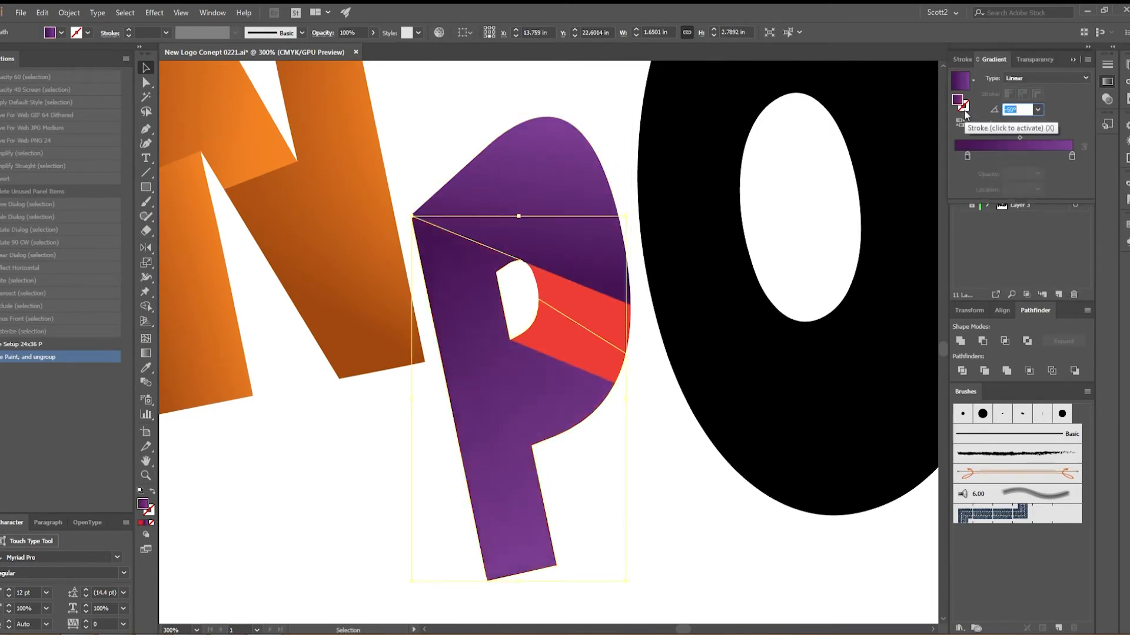
drag(969, 155, 984, 155)
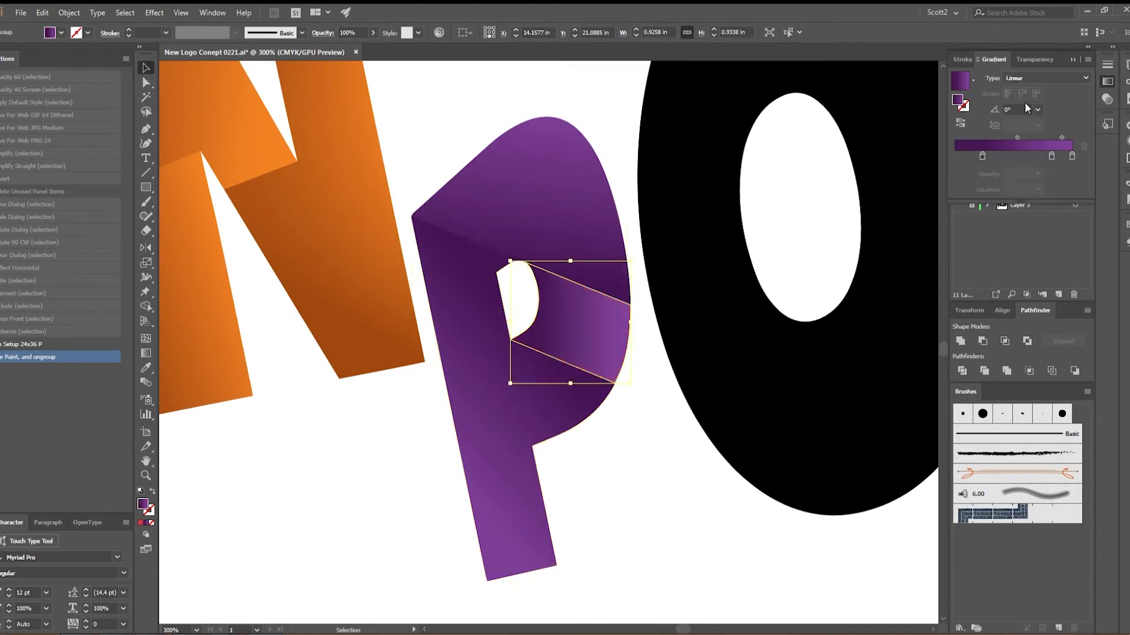
drag(956, 156, 940, 155)
Add an overlay of the small P's lower piece on Layer 12, filled with a purple gradient fading to 0% opacity.
click(566, 402)
shift+click(607, 327)
drag(1080, 90, 1080, 77)
click(567, 403)
click(1106, 82)
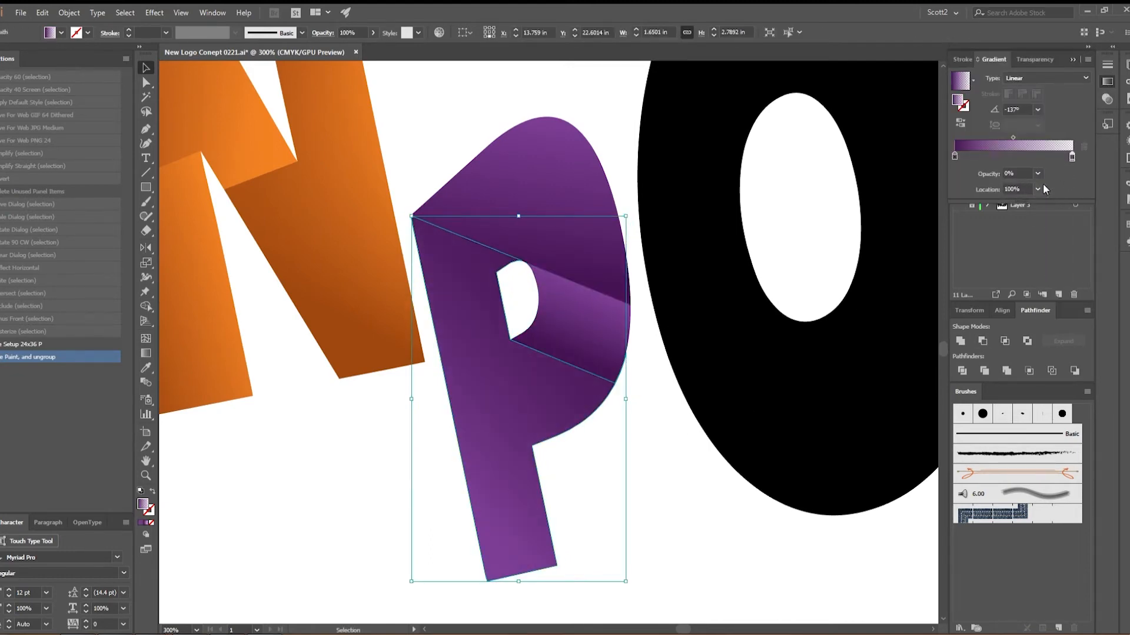
Darken the overlay's purple stop, set its gradient angle to -171°, and move the transparent stop to about 64.82%.
double_click(955, 156)
drag(1015, 247, 1027, 247)
click(994, 110)
key(Up)
key(shift+Down)
key(shift+Down)
key(shift+Down)
key(Down)
key(Down)
key(Down)
key(Down)
click(955, 155)
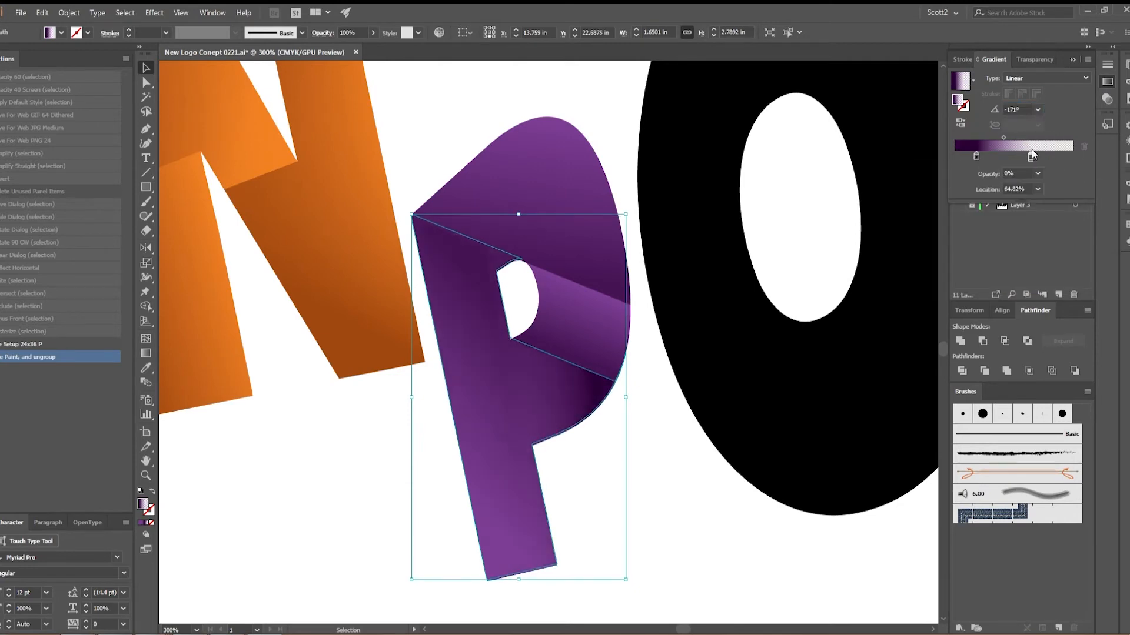
click(603, 110)
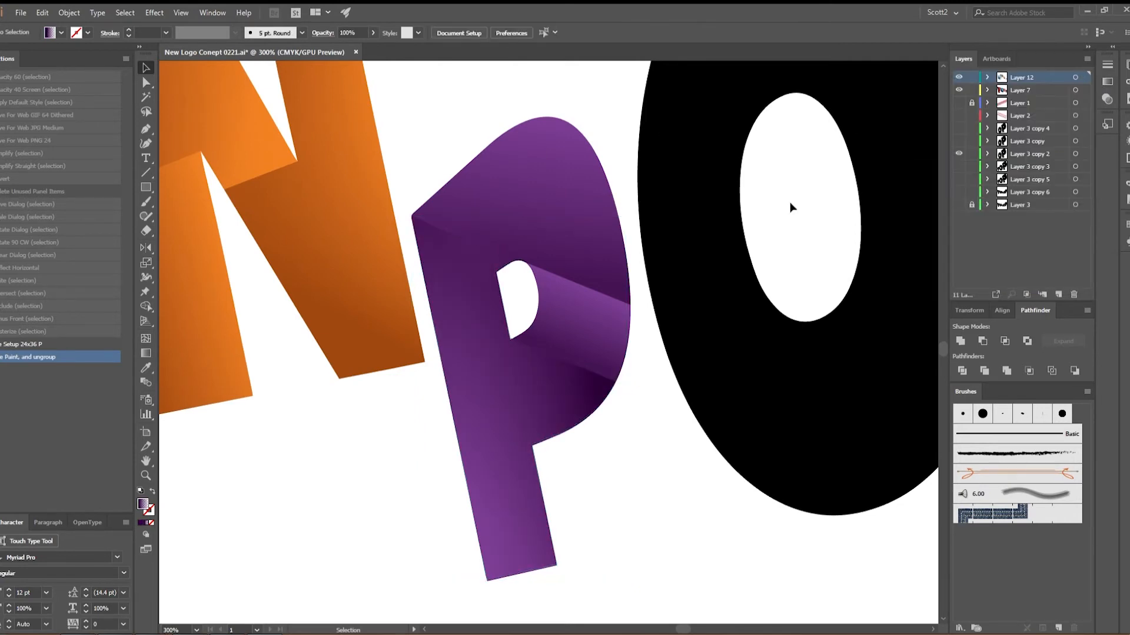
Examine the shading of the small P's pieces alongside the rest of the FUNPOP lettering.
click(594, 342)
click(552, 411)
click(588, 348)
click(521, 294)
scroll(474, 221, down, 4)
drag(550, 346, 656, 434)
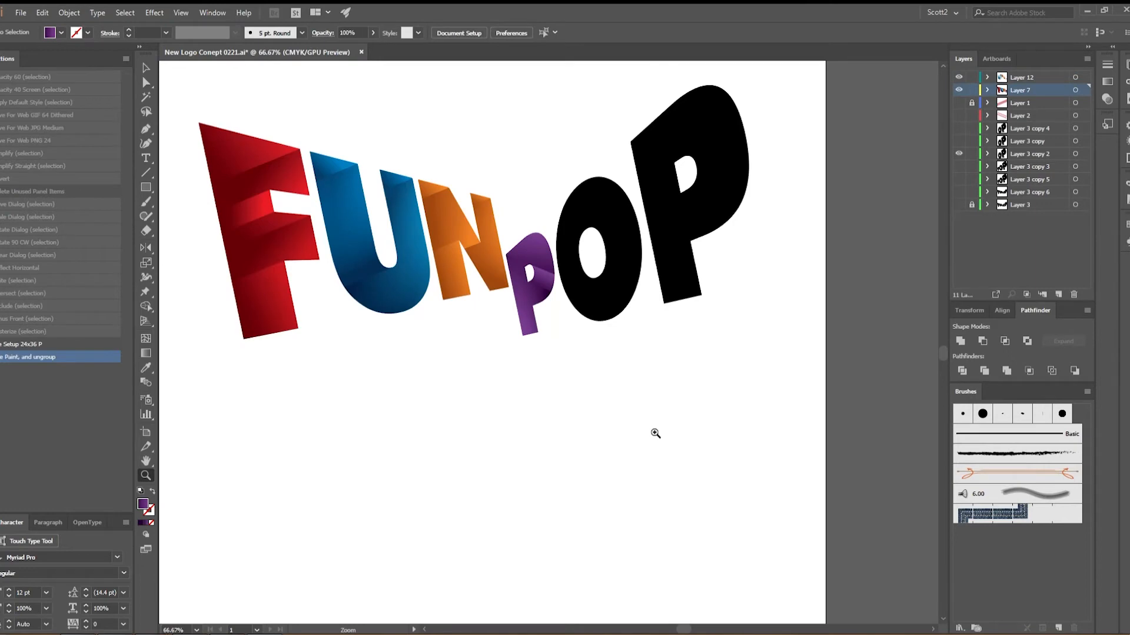
Show Layer 2's guide lines and fill the letter O with yellow.
key(v)
click(612, 259)
click(959, 116)
click(1020, 90)
click(146, 128)
key(z)
drag(623, 207, 694, 207)
click(147, 128)
key(v)
click(61, 33)
click(49, 87)
click(373, 171)
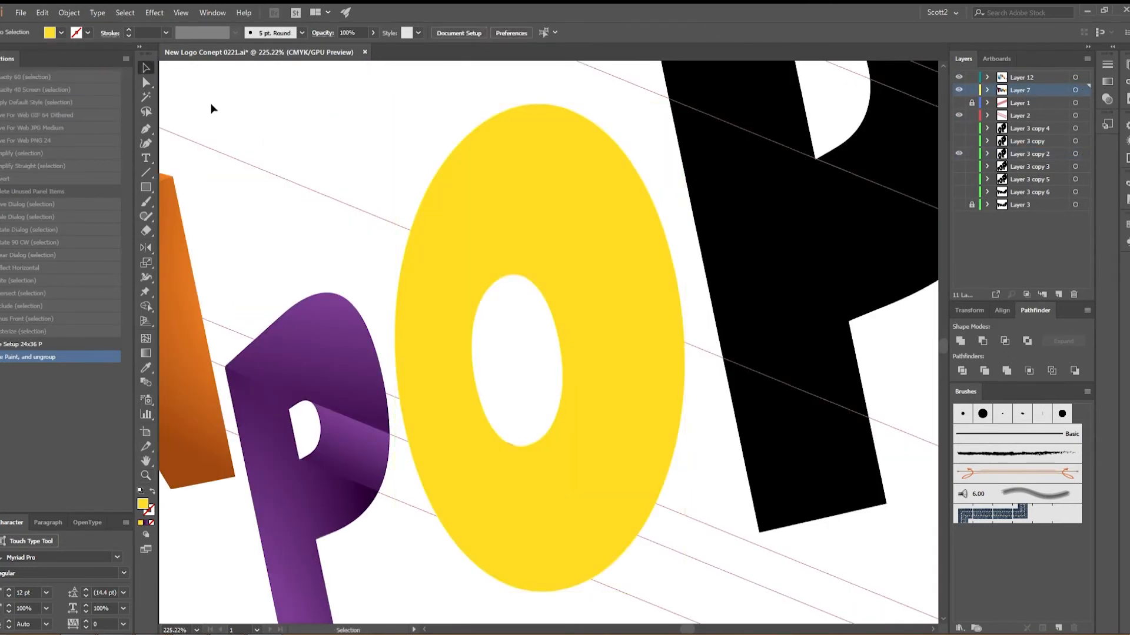
Move Layer 1 and Layer 2 to the top of the layer stack and make Layer 7 active.
click(146, 128)
click(958, 90)
click(958, 90)
click(1030, 103)
shift+click(1029, 116)
drag(1030, 112, 1030, 73)
click(1030, 116)
Draw a closed shape on Layer 7 from the O's hole past its outer edge between the upper and lower guide lines.
click(524, 278)
click(696, 347)
click(668, 507)
click(510, 445)
click(501, 317)
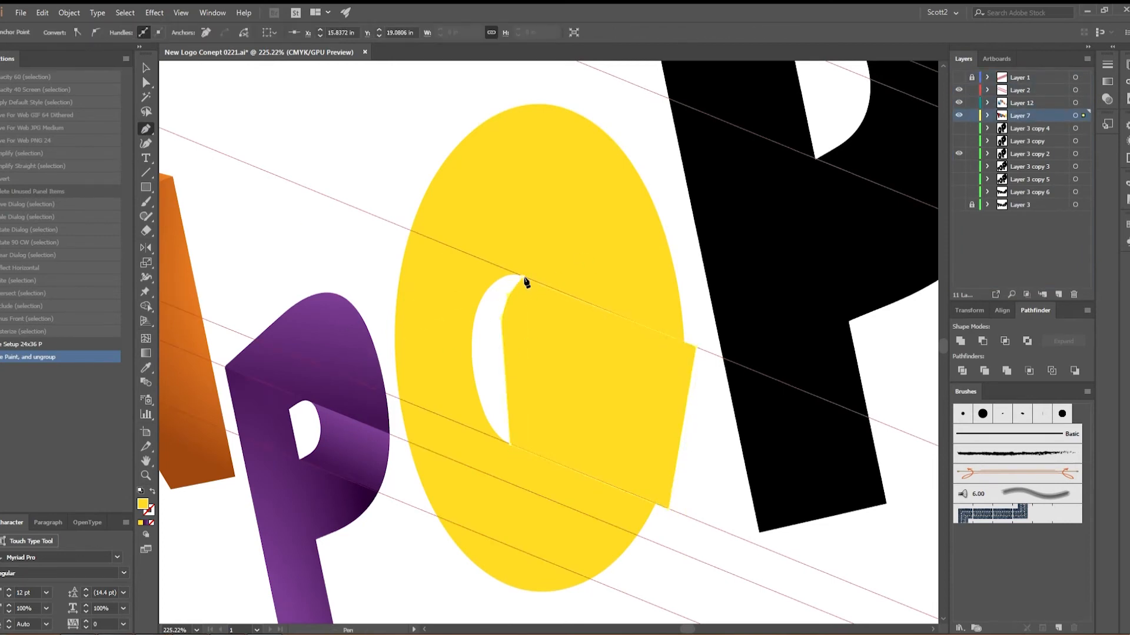
click(958, 115)
click(959, 115)
Trim the drawn shape to the O's outline and hole on Layer 12 and fill the resulting section with light orange.
key(v)
click(526, 291)
click(579, 277)
shift+click(583, 338)
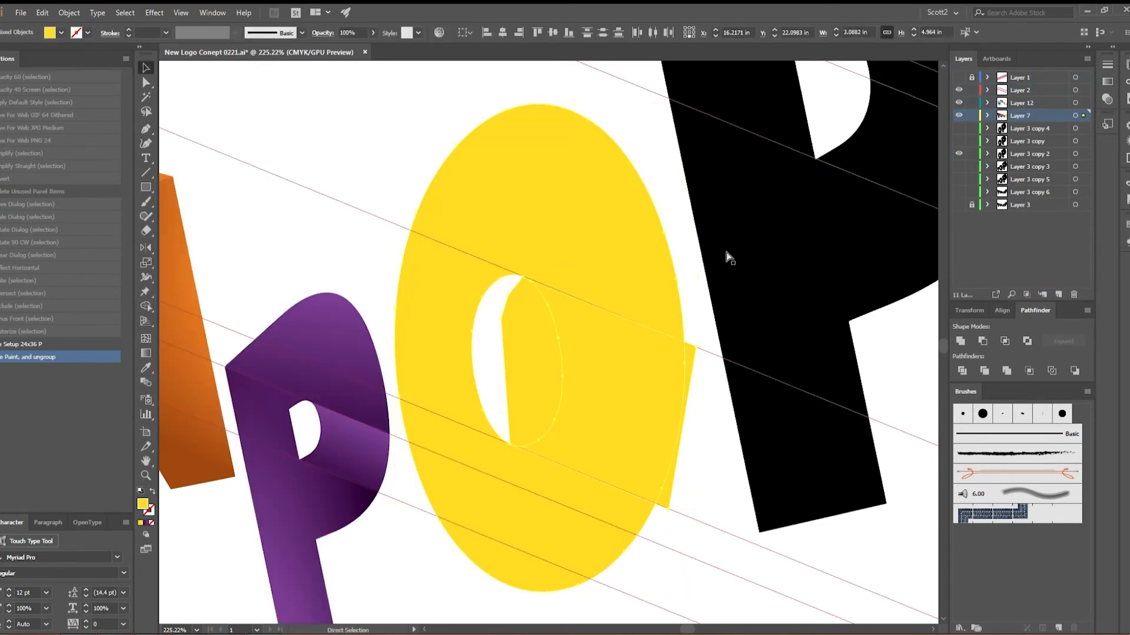
drag(1083, 115, 1083, 103)
click(983, 341)
click(1026, 115)
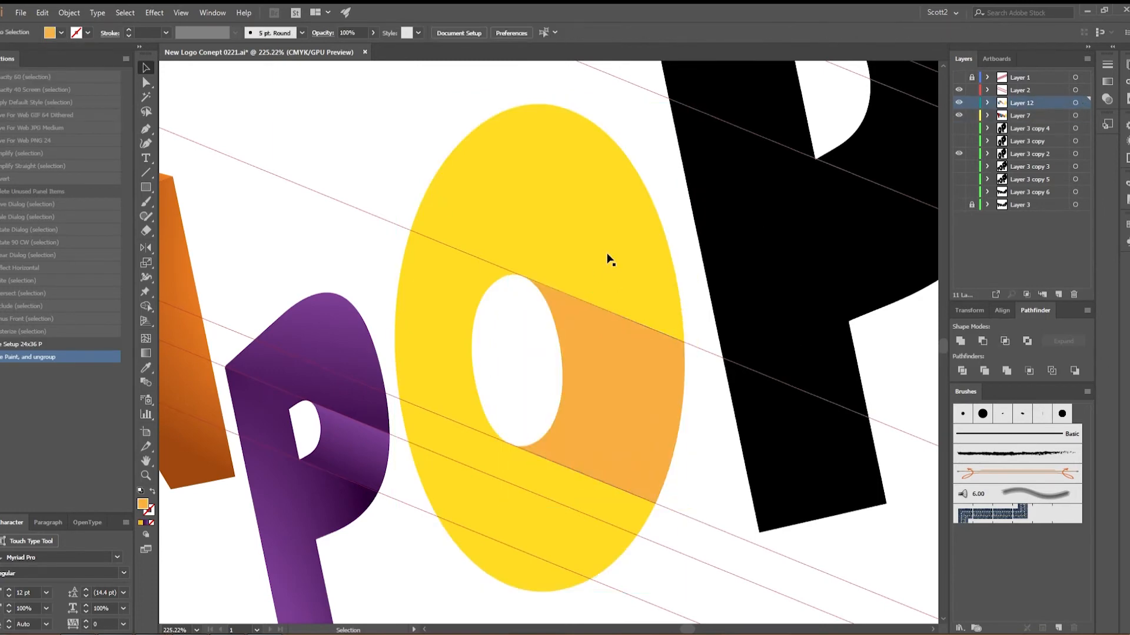
key(ctrl+z)
key(ctrl+shift+z)
Hide Layer 2 and fill the O on Layer 7 with a linear gradient.
click(958, 90)
click(706, 253)
click(659, 252)
click(1106, 81)
click(1009, 147)
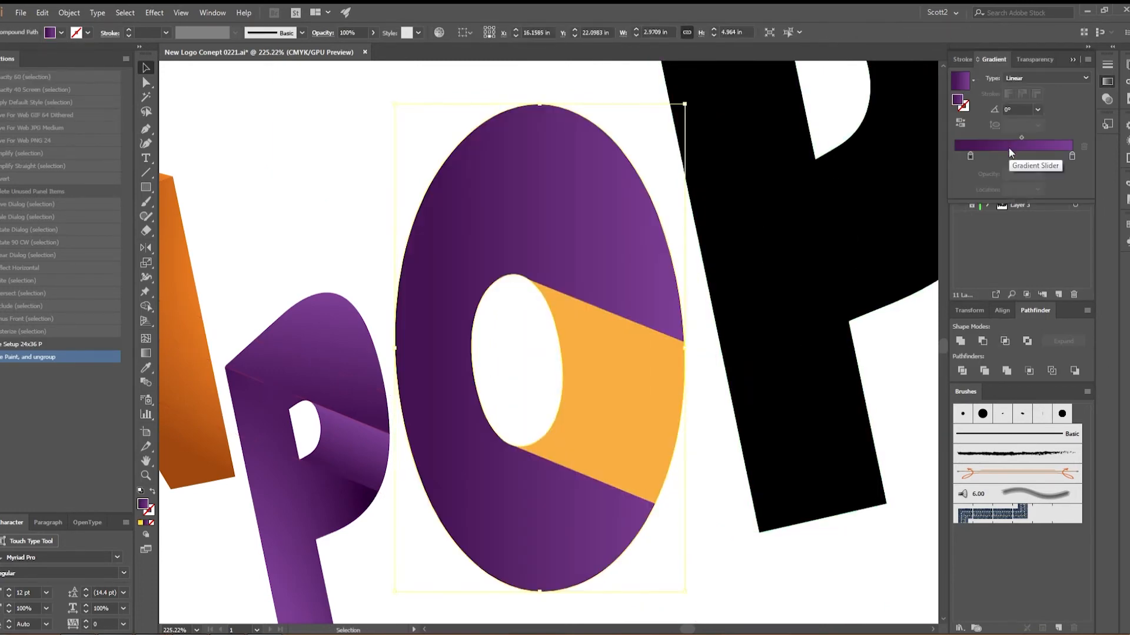
Recolor the O's gradient to run from a darker yellow of C 0, M 30, Y 95, K 12 to bright yellow.
double_click(970, 156)
click(1041, 193)
double_click(1072, 155)
click(1041, 193)
double_click(970, 156)
click(915, 198)
click(983, 247)
click(988, 217)
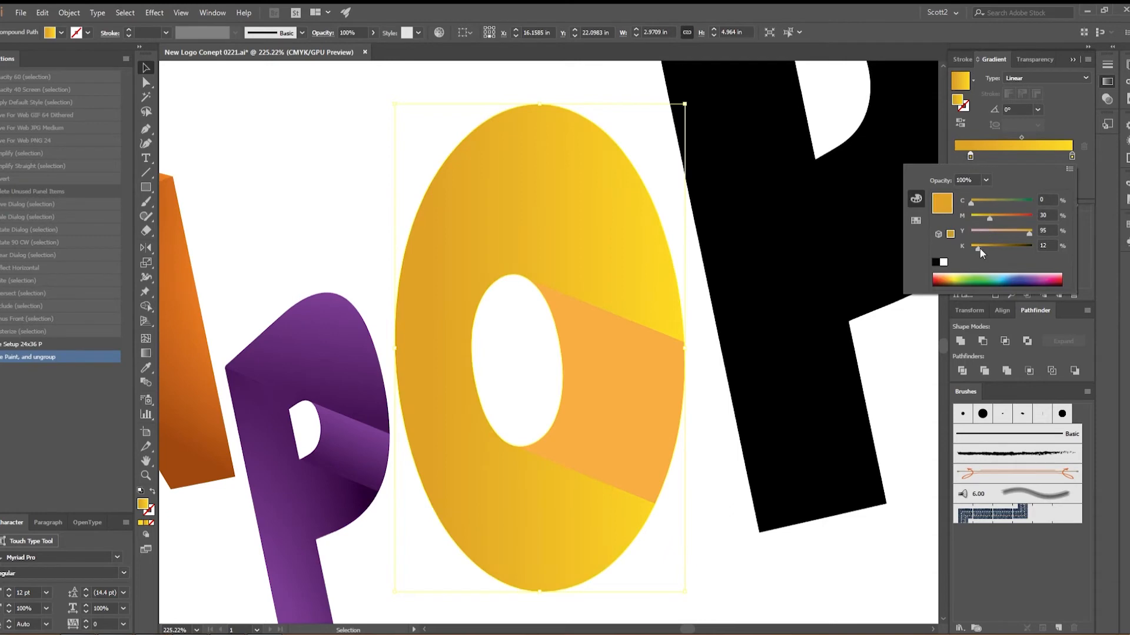
Rotate the O's gradient so the darker yellow falls on its upper right curve and move both color stops inward.
mouse_move(971, 156)
mouse_down()
mouse_move(1013, 156)
mouse_move(974, 156)
mouse_up()
click(1016, 110)
key(shift+Up)
key(shift+Up)
key(shift+Up)
key(shift+Up)
key(shift+Up)
key(shift+Up)
key(shift+Up)
key(shift+Up)
key(shift+Up)
key(shift+Up)
key(shift+Up)
key(shift+Up)
key(shift+Up)
key(shift+Up)
key(shift+Up)
key(shift+Up)
key(shift+Up)
key(shift+Up)
key(shift+Up)
key(Up)
key(Up)
key(Up)
key(shift+Up)
key(shift+Up)
drag(1071, 156, 1054, 157)
Fill the O's section between the guide lines with the yellow gradient at 79° and add a color stop at location 0%.
click(618, 393)
click(1011, 146)
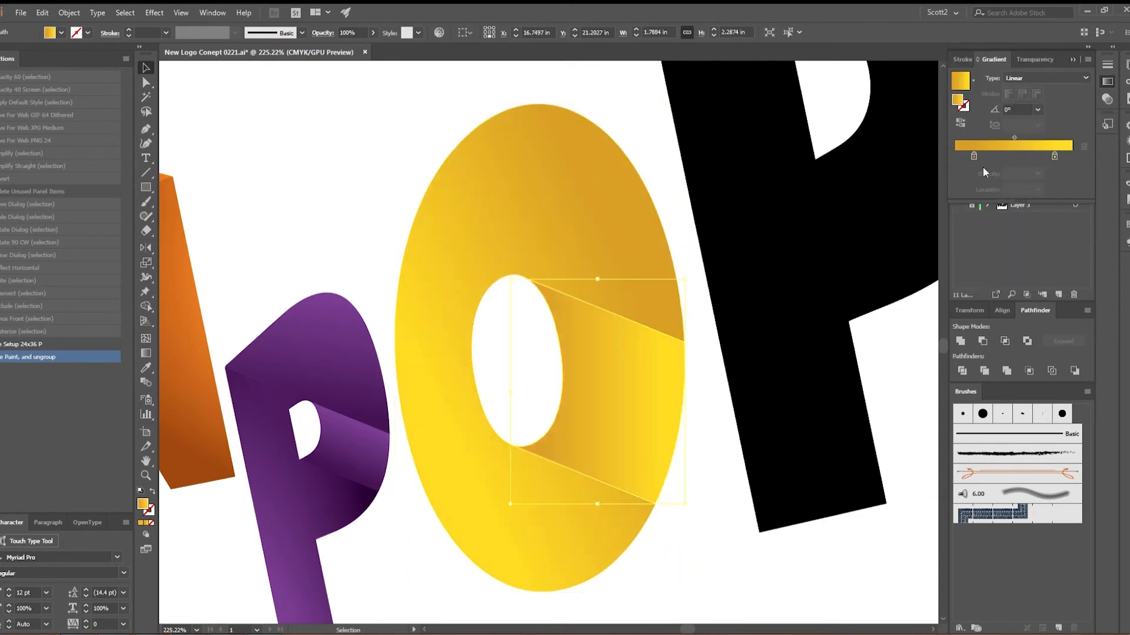
click(1016, 109)
key(shift+Up)
key(shift+Up)
key(shift+Up)
key(shift+Up)
key(Up)
key(Up)
key(Up)
key(Up)
key(shift+Up)
key(shift+Up)
key(shift+Up)
key(Up)
key(Up)
key(Up)
key(Up)
key(Up)
click(970, 156)
click(956, 157)
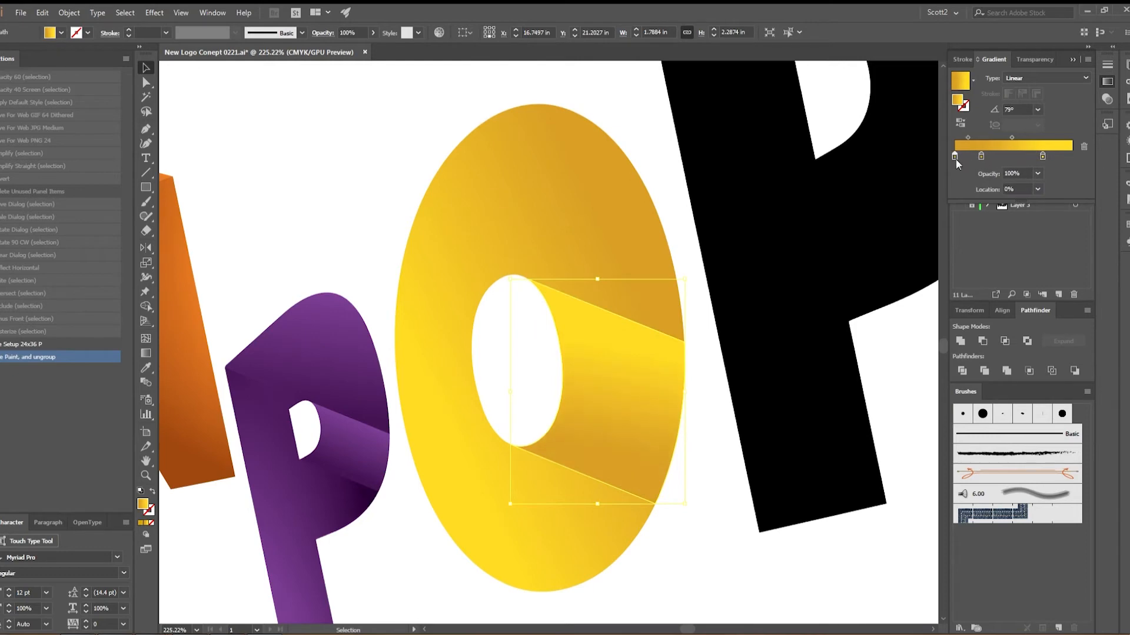
Adjust the color of the gradient stop at location 0% on the O's section between the guide lines.
double_click(956, 157)
drag(992, 219, 1004, 219)
Paste copies of both O pieces in front on Layer 12 and apply the Minus Front shape mode to them.
click(624, 223)
key(ctrl+c)
click(1039, 103)
key(ctrl+f)
key(ctrl+z)
shift+click(623, 355)
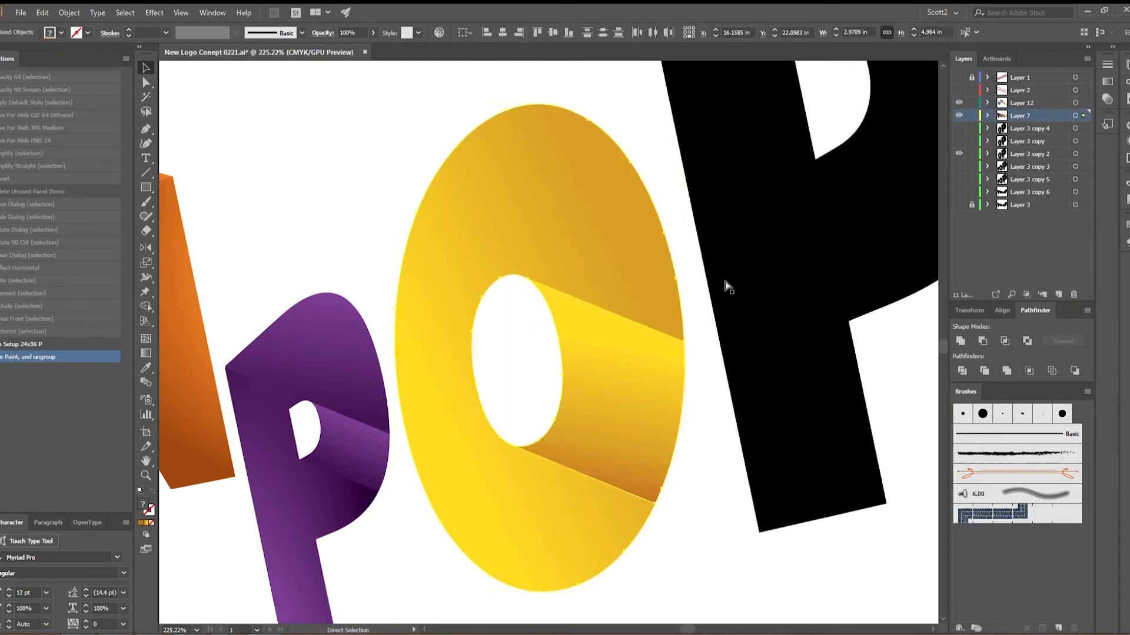
click(1022, 103)
click(959, 116)
key(ctrl+f)
click(983, 341)
Show and lock Layer 7, and adjust the color and opacity of a gradient stop on the O's Layer 12 copy.
click(958, 115)
click(972, 115)
click(1107, 81)
double_click(973, 156)
drag(989, 218, 1002, 217)
click(1053, 155)
click(1037, 173)
click(1050, 186)
click(973, 156)
click(995, 109)
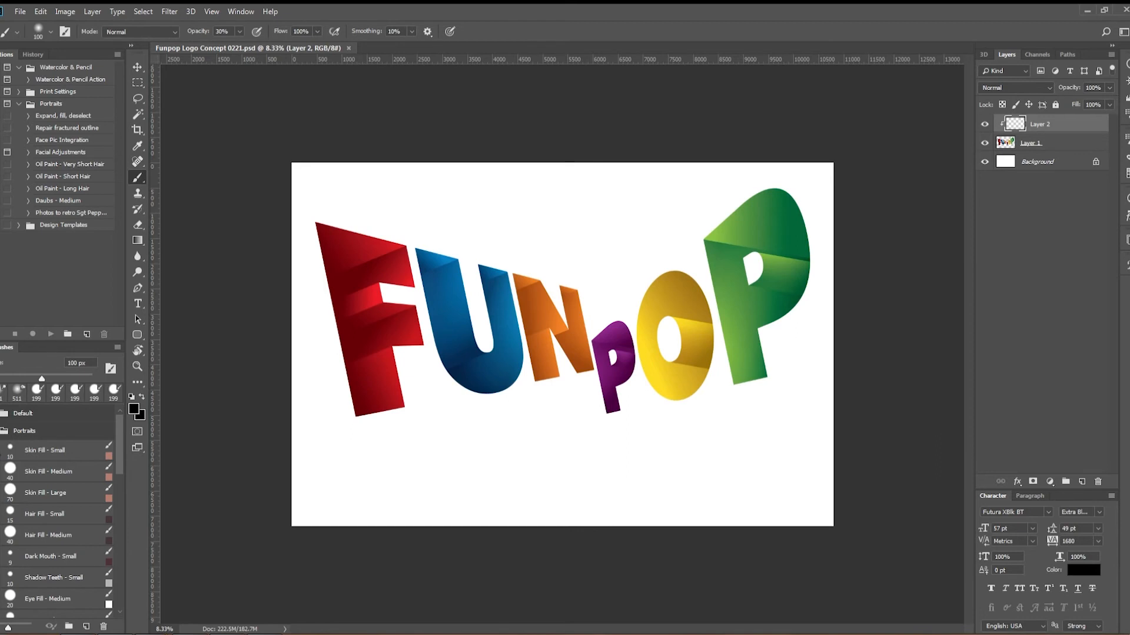
Switch to the Funpop Logo Concept 0221.psd document in Photoshop and draw a lasso selection around the red F.
key(ctrl+plus)
key(ctrl+plus)
drag(282, 281, 390, 274)
key(l)
drag(170, 92, 185, 172)
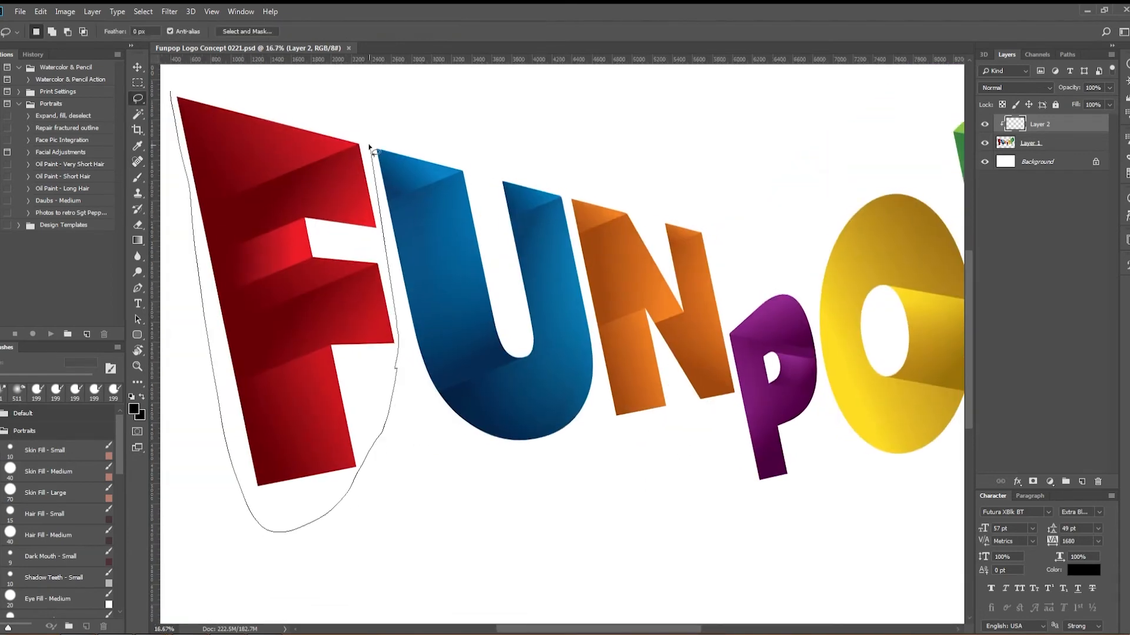
drag(369, 147, 230, 79)
Shade the left side of the selected F on Layer 2 with a black brush at 400 px and 10% opacity.
key(b)
key(ctrl+minus)
key(bracketright)
key(bracketright)
key(bracketright)
key(bracketright)
key(bracketright)
key(bracketright)
key(bracketright)
key(bracketright)
key(bracketright)
key(bracketright)
key(bracketright)
key(bracketright)
key(bracketright)
key(bracketright)
drag(285, 157, 288, 363)
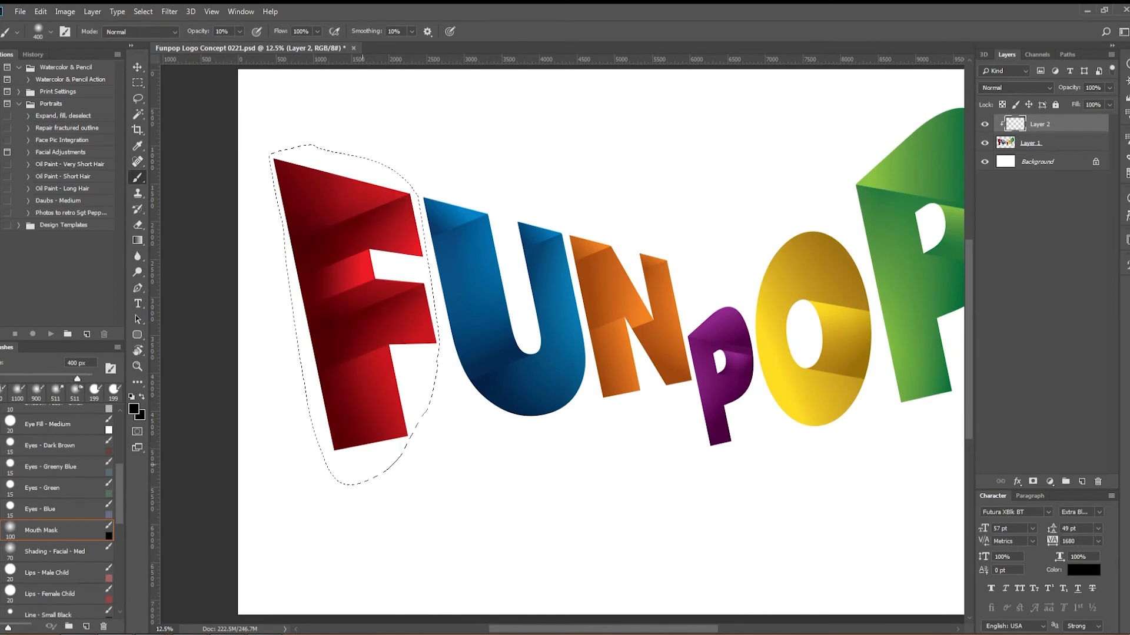
Add a new layer above Layer 2 and paint a white highlight down the F's right edges at 60% brush opacity.
key(x)
key(ctrl+shift+alt+n)
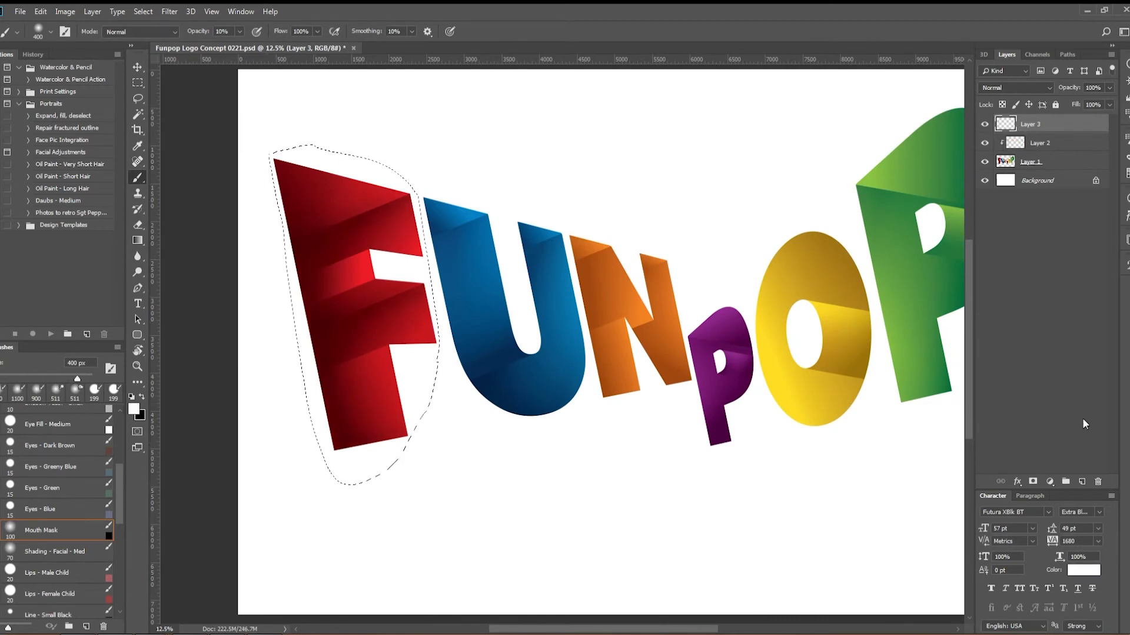
key(6)
drag(412, 191, 434, 347)
Try different blend modes on Layer 3, set it to Overlay and clear the trial highlight.
click(1016, 87)
key(Down)
key(Down)
key(Down)
key(Down)
key(Down)
key(Down)
key(Down)
key(Down)
key(Down)
key(Down)
key(Down)
key(Down)
key(Down)
key(Down)
key(Up)
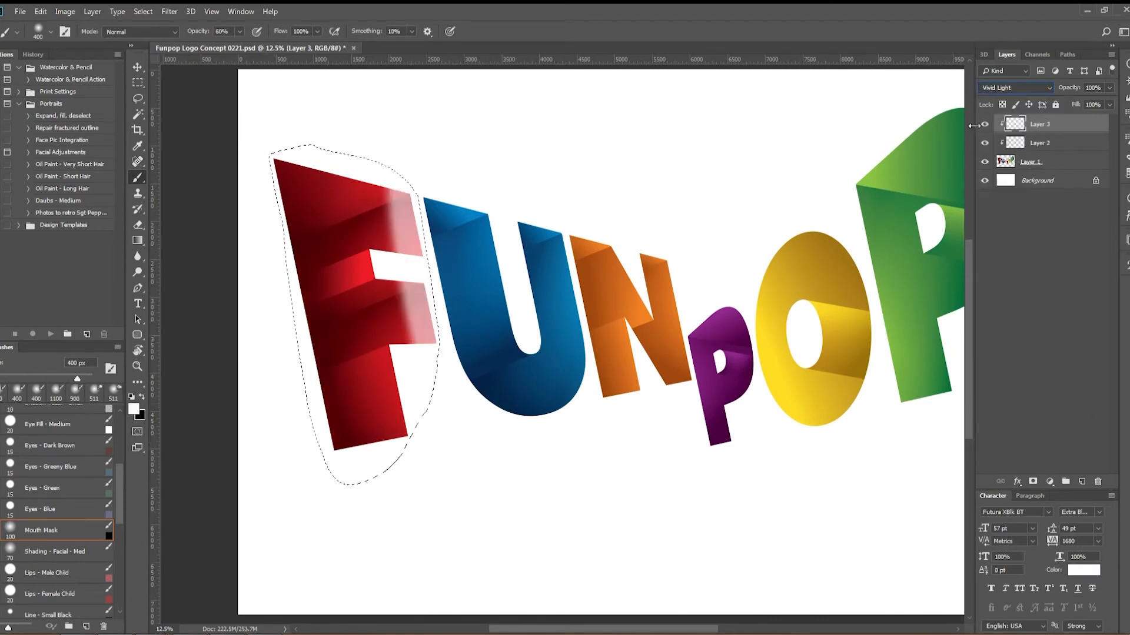
key(Delete)
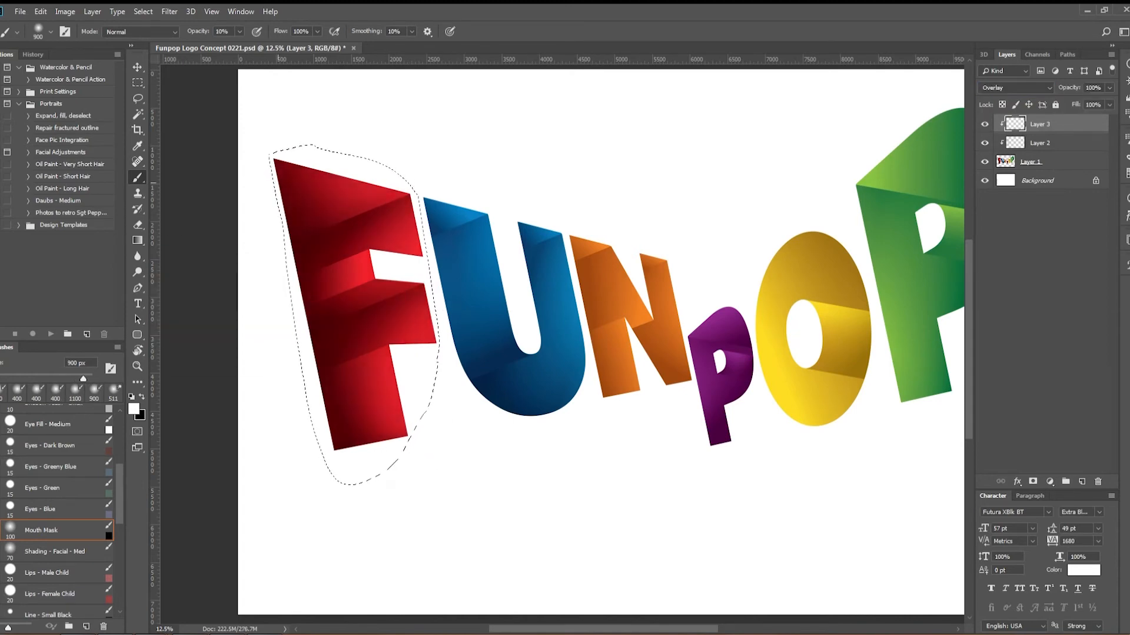
Lasso the blue U and add a clipped Hue/Saturation adjustment above Layer 1 that shifts its hue slightly toward a deeper blue.
click(138, 98)
mouse_move(432, 179)
mouse_down()
mouse_move(593, 379)
mouse_move(562, 218)
mouse_up()
click(1030, 162)
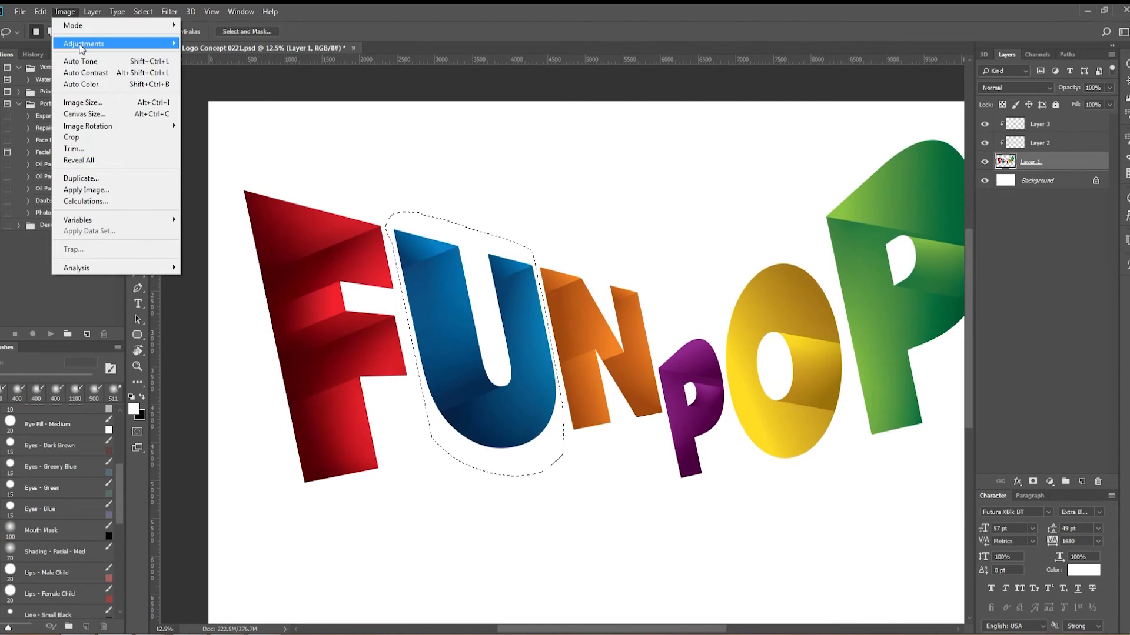
click(1050, 481)
click(1081, 362)
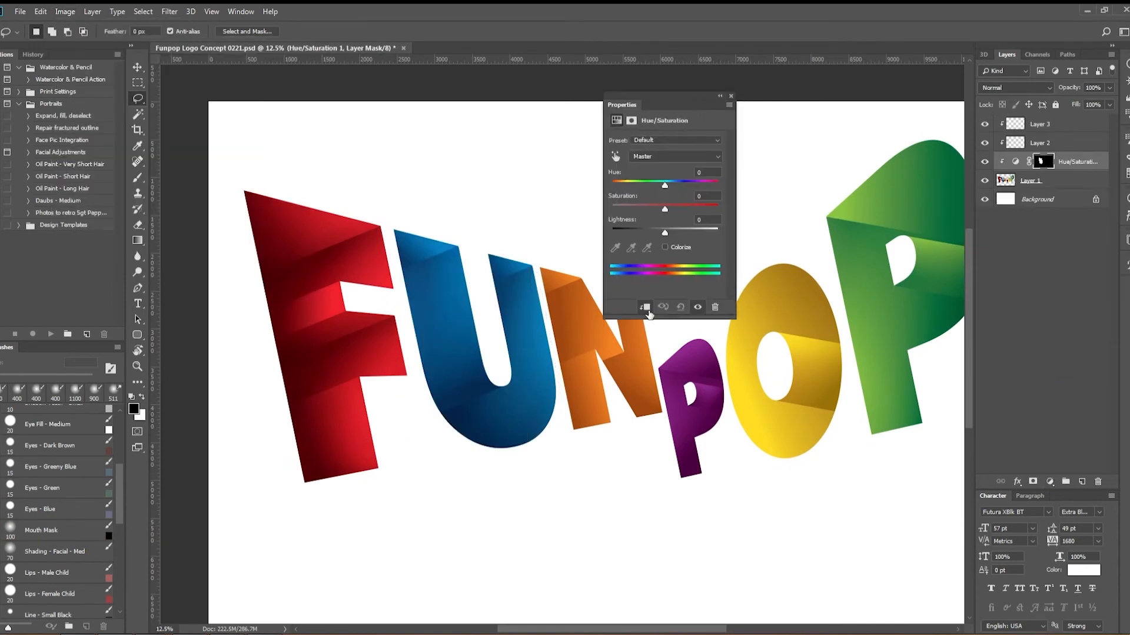
drag(665, 186, 668, 186)
click(720, 98)
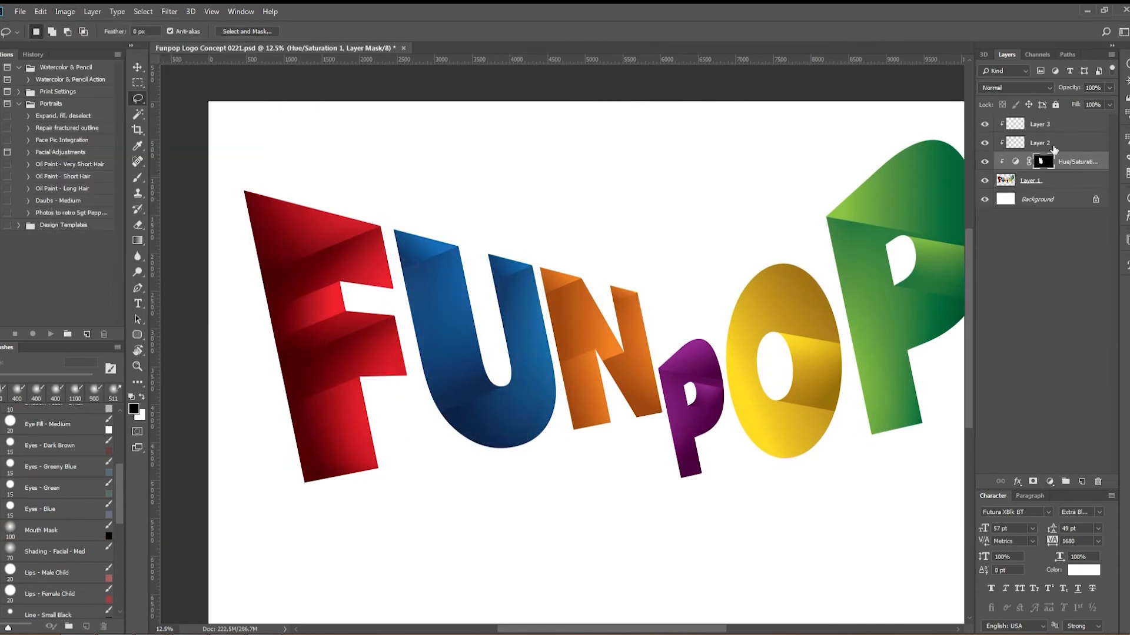
Load the U's adjustment mask as a selection on Layer 2 and shade the letter with the brush.
click(1039, 143)
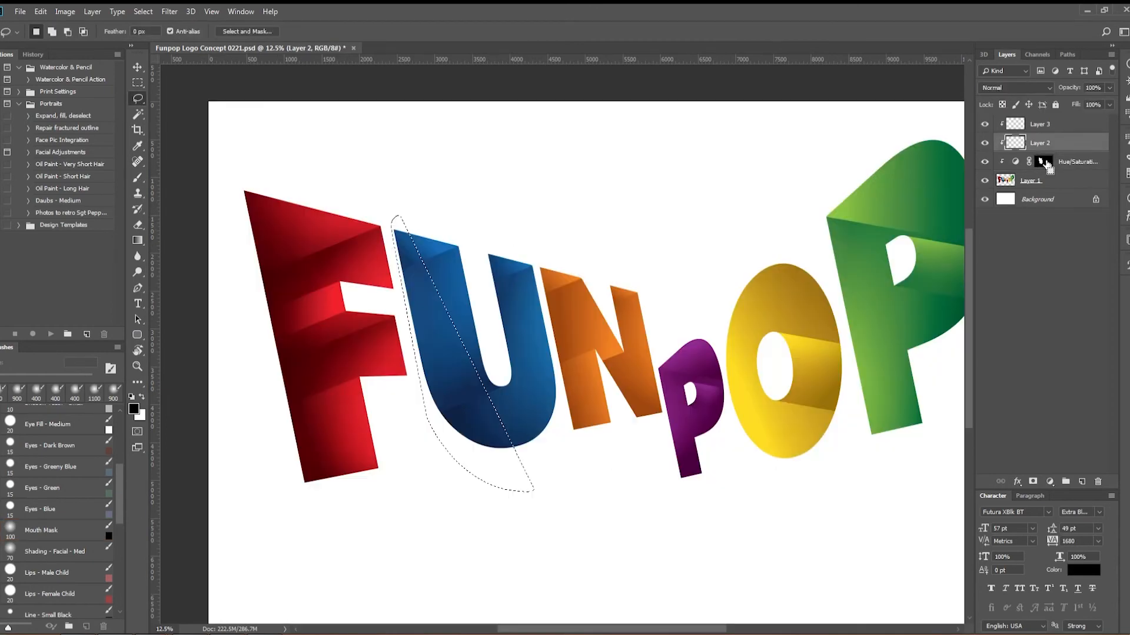
ctrl+click(1043, 161)
key(b)
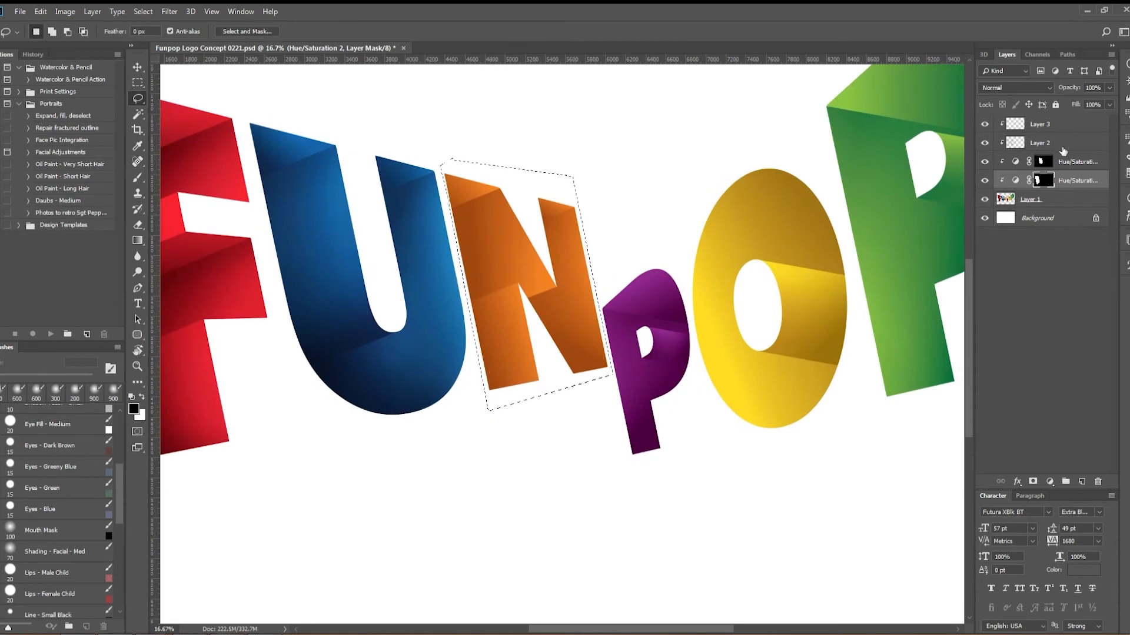
Add a clipped Hue/Saturation adjustment above Layer 1 for the selected orange N with Saturation +10 and Lightness +6.
click(1062, 147)
click(1067, 200)
click(1049, 482)
click(1071, 366)
drag(504, 110, 758, 155)
drag(784, 259, 788, 283)
drag(784, 235, 785, 236)
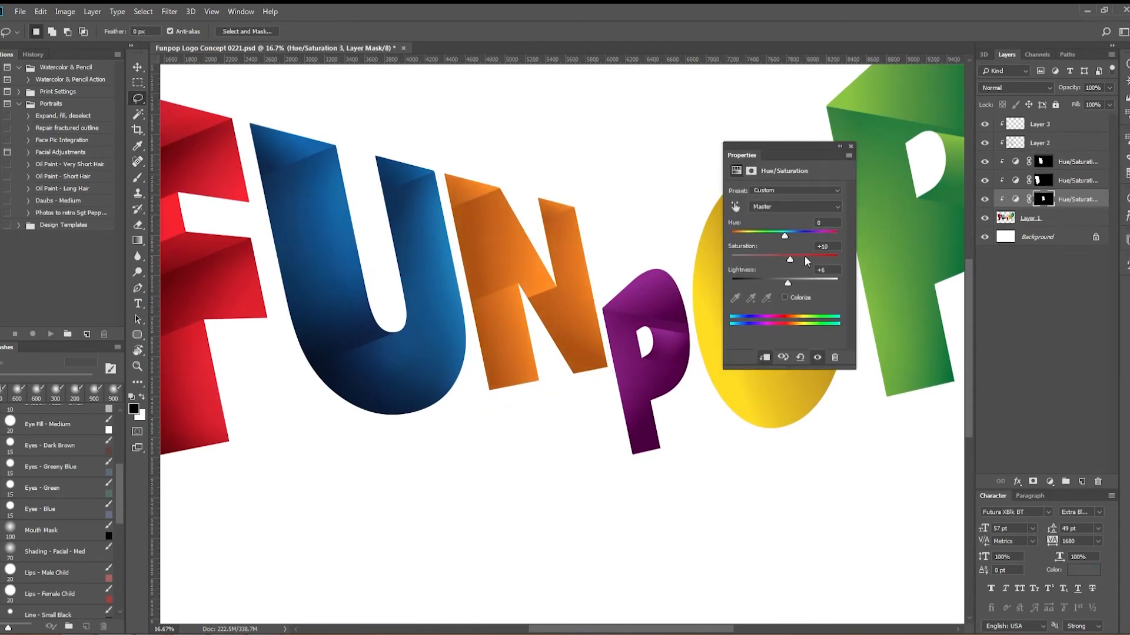
click(850, 146)
Brush shading onto the N's lower parts and upper right on Layer 2, switch to white on Layer 3 and deselect.
click(1052, 143)
click(139, 175)
drag(491, 382, 594, 365)
click(556, 221)
click(1040, 125)
key(x)
key(ctrl+d)
Lasso the small purple P and add a clipped Hue/Saturation adjustment for it with Saturation +8 and Lightness +7.
drag(602, 308, 522, 257)
key(l)
alt+click(517, 249)
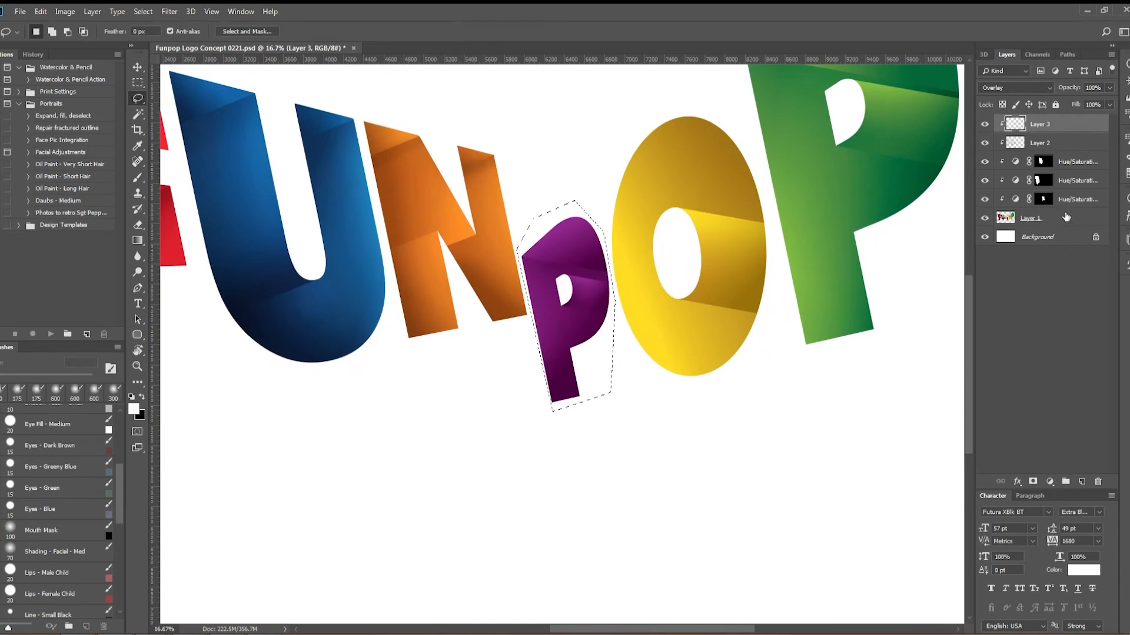
click(1050, 481)
click(1012, 370)
drag(784, 235, 779, 236)
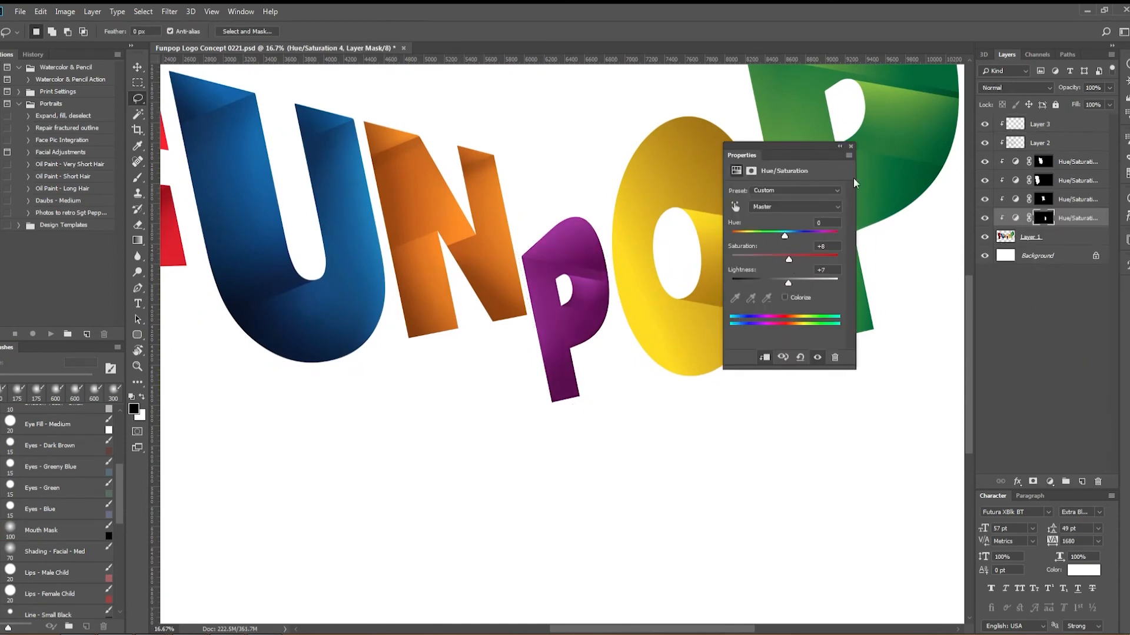
Brush black shading on Layer 2 and white highlights on Layer 3 over the purple P at 5% opacity, refining around its counter.
click(1040, 143)
key(b)
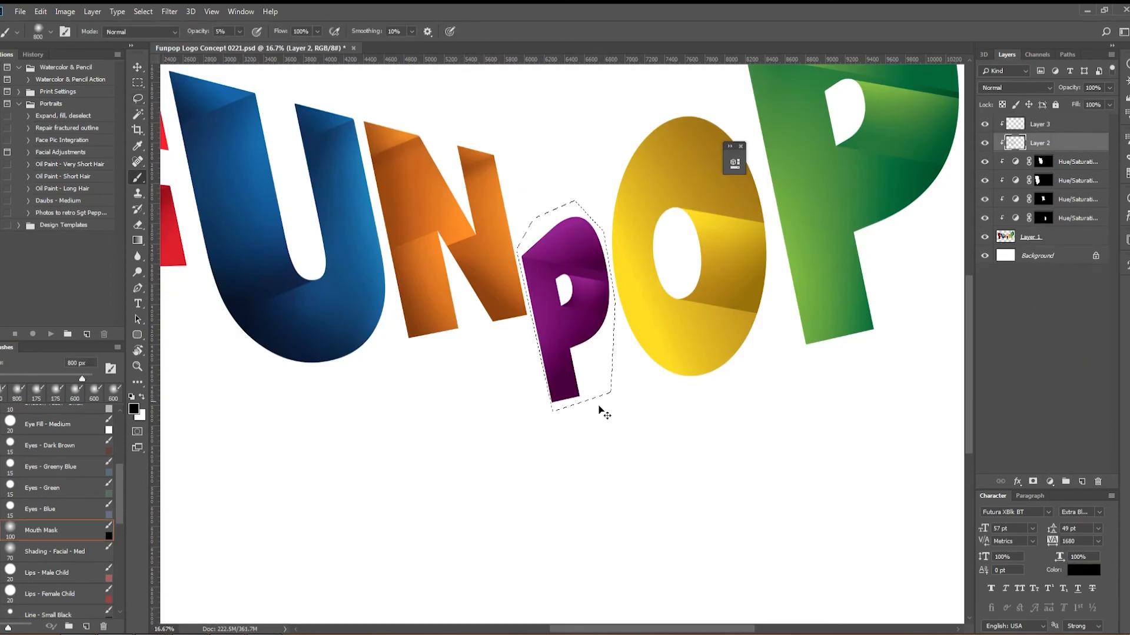
key(alt+bracketright)
alt+click(447, 398)
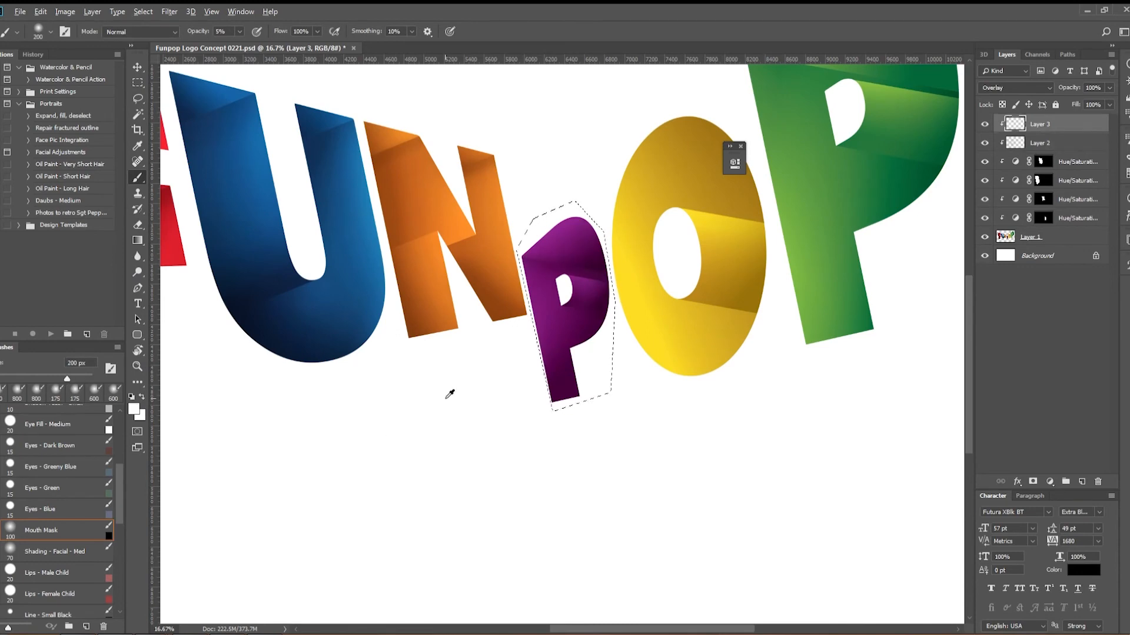
key(alt+bracketleft)
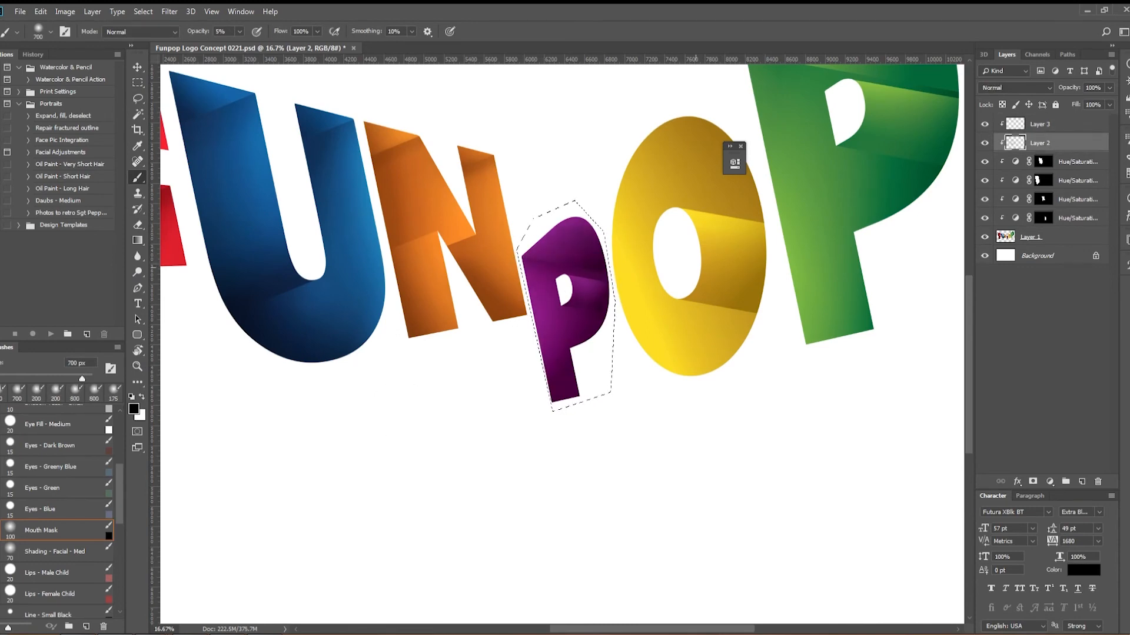
key(bracketleft)
key(bracketleft)
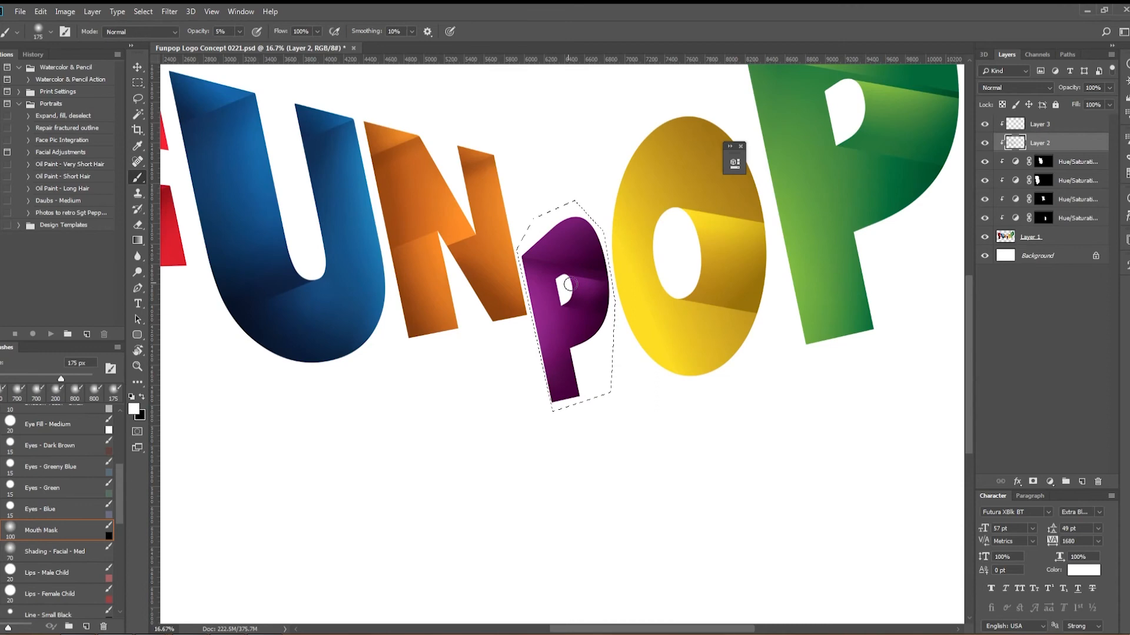
key(ctrl+plus)
key(ctrl+plus)
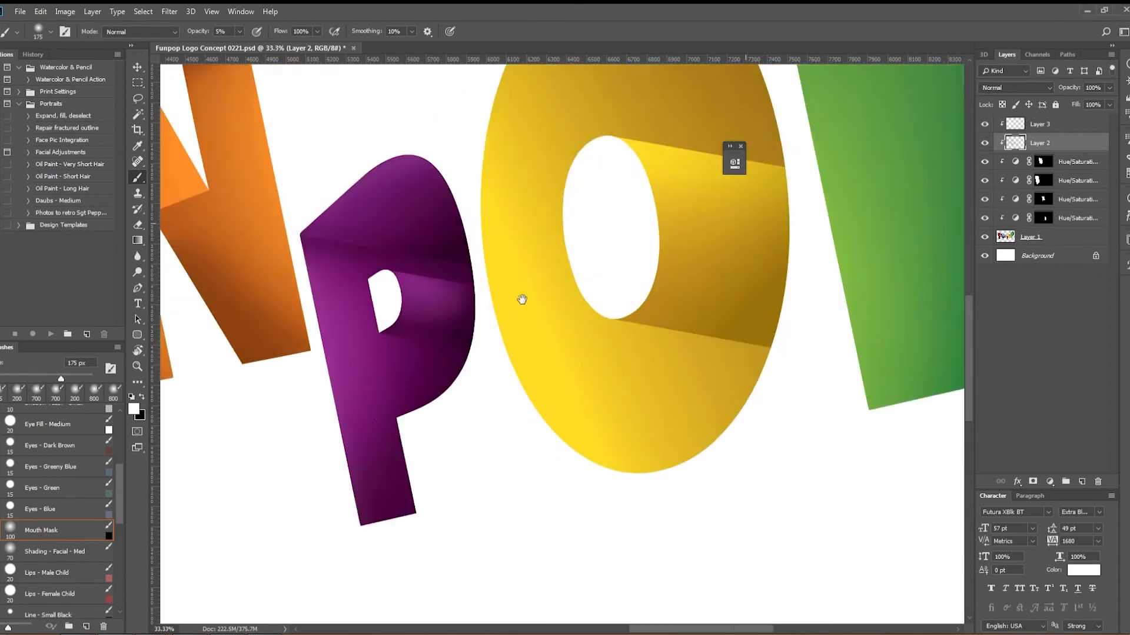
Lasso the yellow O and add a Curves adjustment masked to it above Layer 1.
key(l)
drag(404, 151, 429, 416)
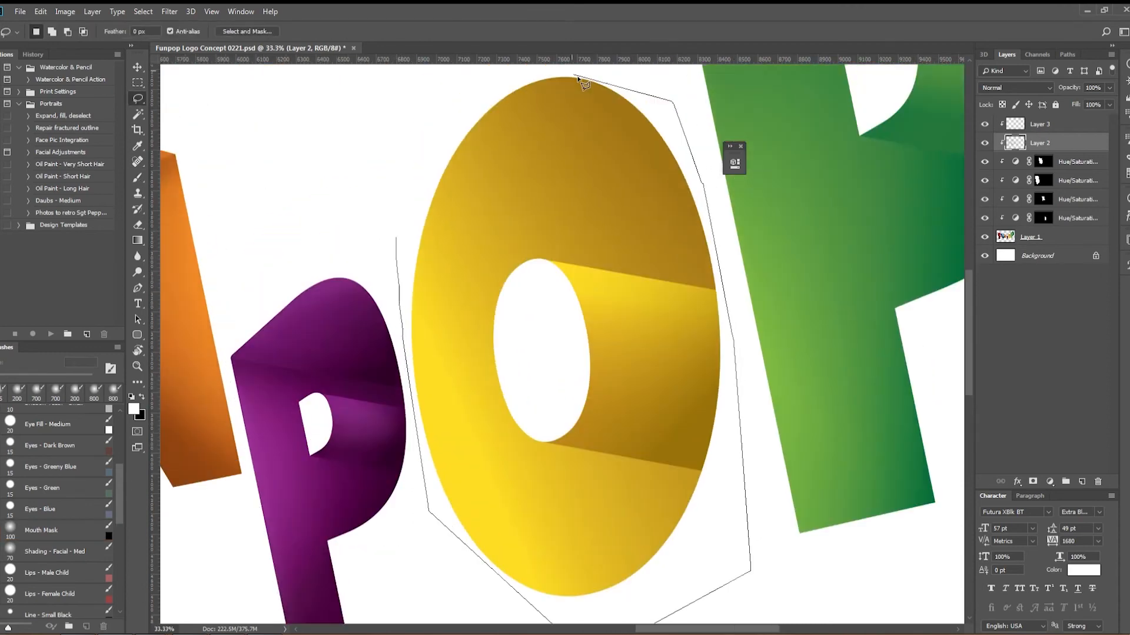
click(1053, 237)
click(1049, 481)
click(1068, 332)
Shape the O's curve to raise the contrast between its bright and dark yellows.
click(601, 207)
drag(659, 262, 686, 233)
mouse_move(621, 308)
mouse_down()
mouse_move(646, 308)
mouse_move(620, 308)
mouse_up()
drag(658, 268, 659, 274)
drag(686, 233, 683, 231)
click(700, 155)
Load the O's Curves mask as a selection and shade the letter on Layer 2 with a 1000 px black brush at 5% opacity.
click(1072, 146)
ctrl+click(1044, 236)
click(137, 178)
key(x)
mouse_move(580, 582)
mouse_down()
mouse_move(806, 441)
mouse_move(500, 76)
mouse_move(347, 188)
mouse_up()
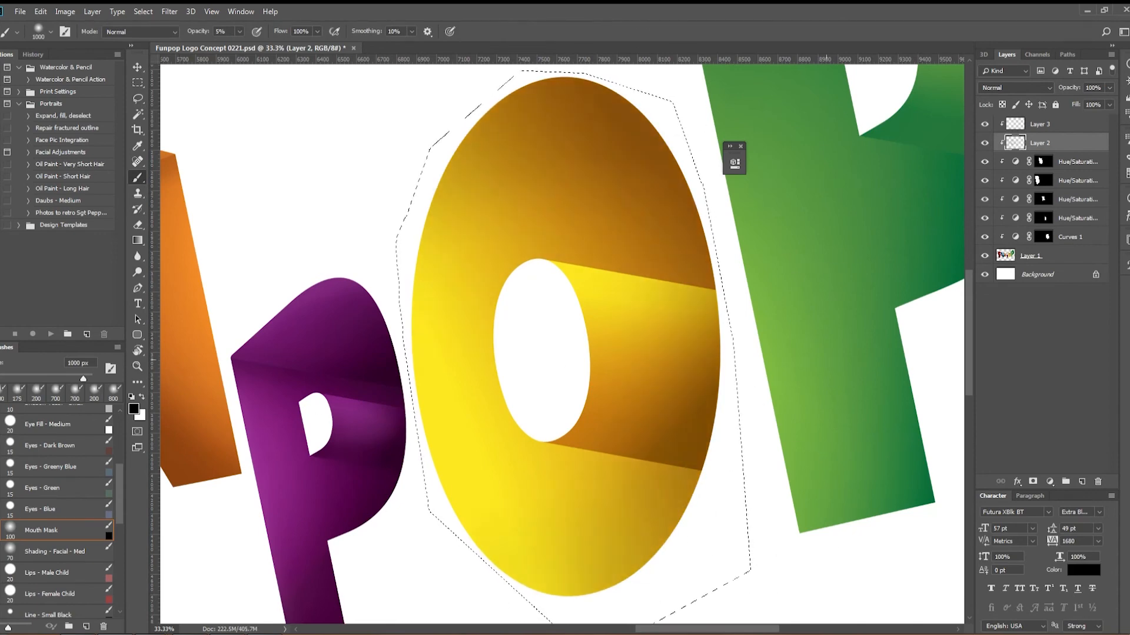
Add highlights to the O on Layer 3 with a smaller brush and return to Layer 2.
key(alt+bracketright)
key(bracketleft)
key(bracketleft)
key(bracketleft)
key(bracketleft)
key(bracketleft)
key(bracketleft)
key(alt+bracketleft)
Lasso the large green P and add a Hue/Saturation adjustment masked to it above Layer 1.
key(ctrl+0)
key(l)
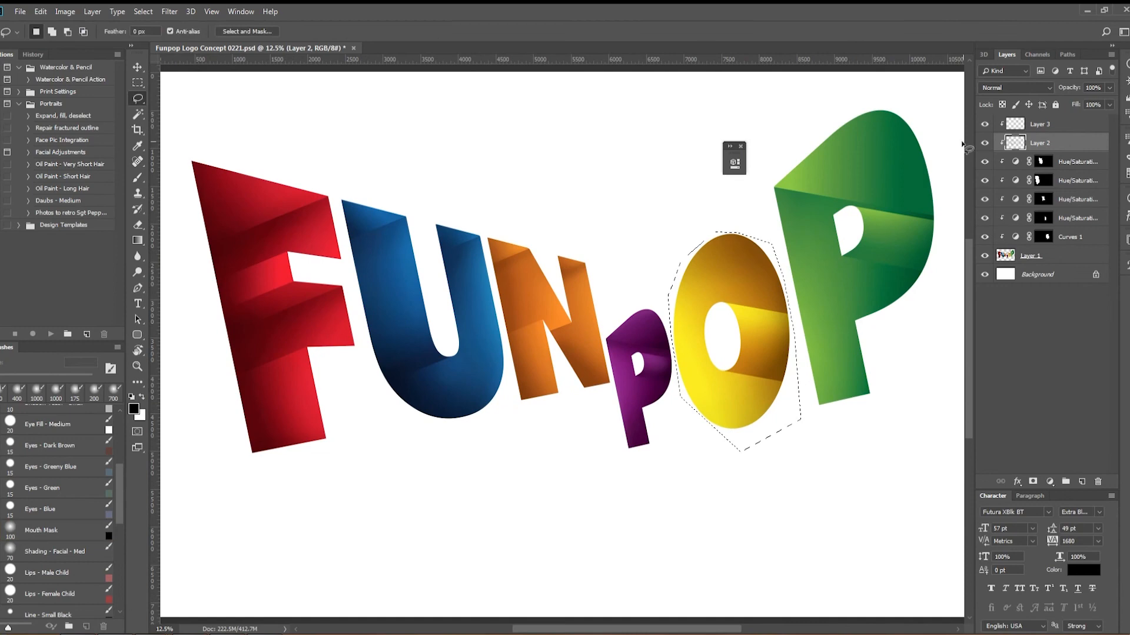
drag(611, 232, 446, 255)
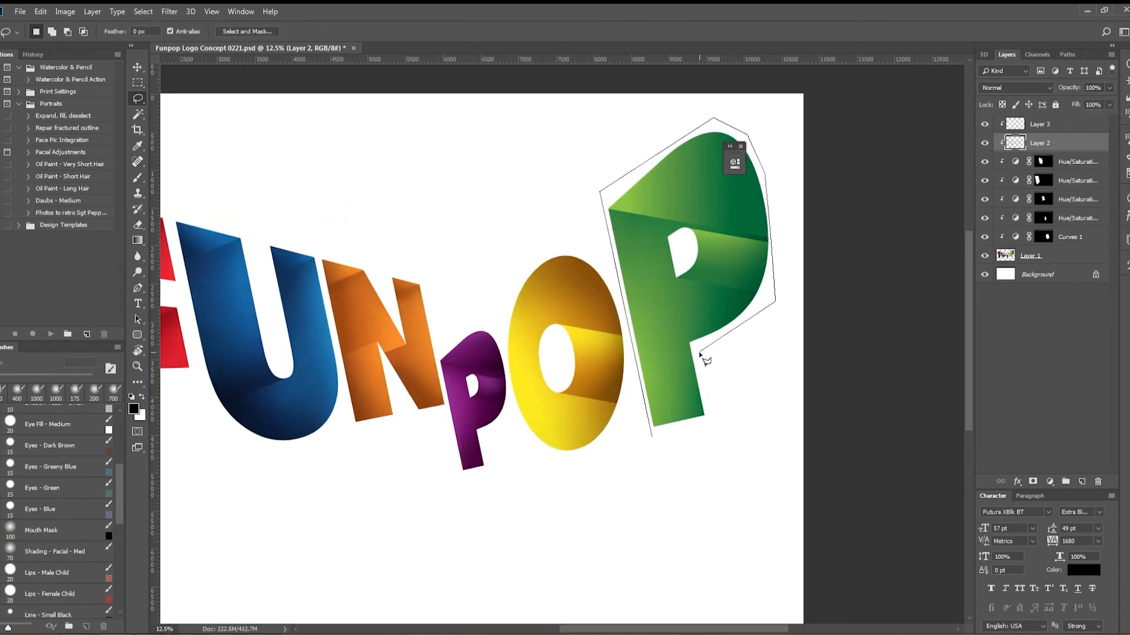
click(1070, 254)
click(1049, 481)
click(1077, 360)
Shift the green P's hue slightly, lower its lightness a little and increase its saturation.
drag(656, 150, 892, 280)
drag(886, 366, 888, 368)
drag(885, 413, 881, 413)
drag(887, 390, 893, 391)
click(941, 277)
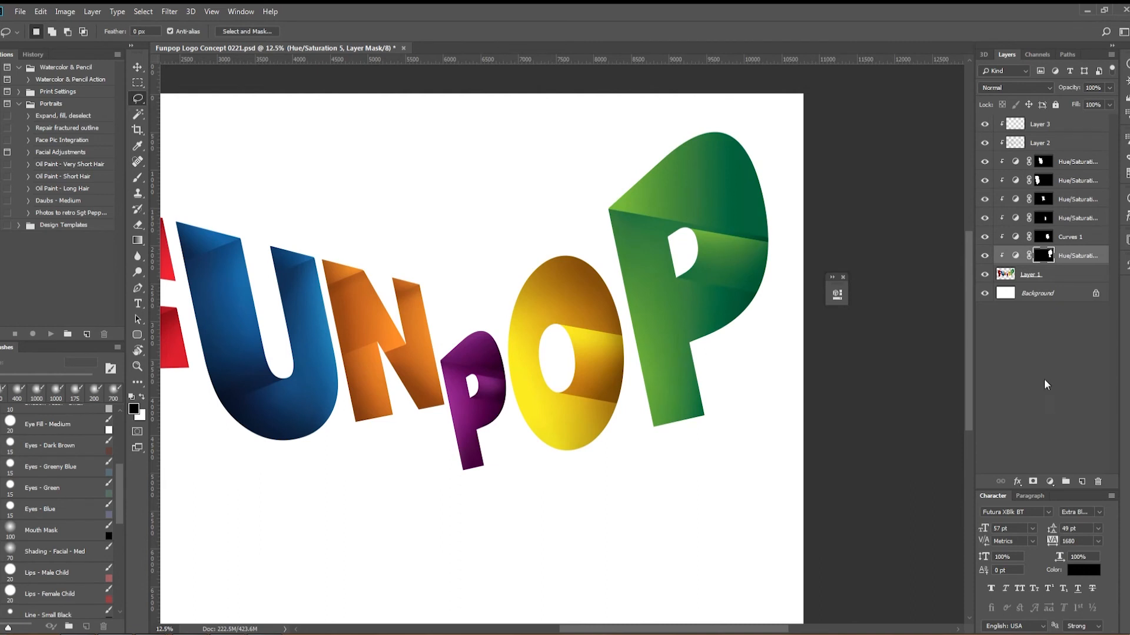
Load the green P's mask, add a Curves adjustment for it and shape the curve for stronger contrast.
ctrl+click(1048, 259)
click(1050, 482)
click(1079, 329)
click(703, 338)
drag(761, 220, 761, 222)
drag(658, 326, 657, 322)
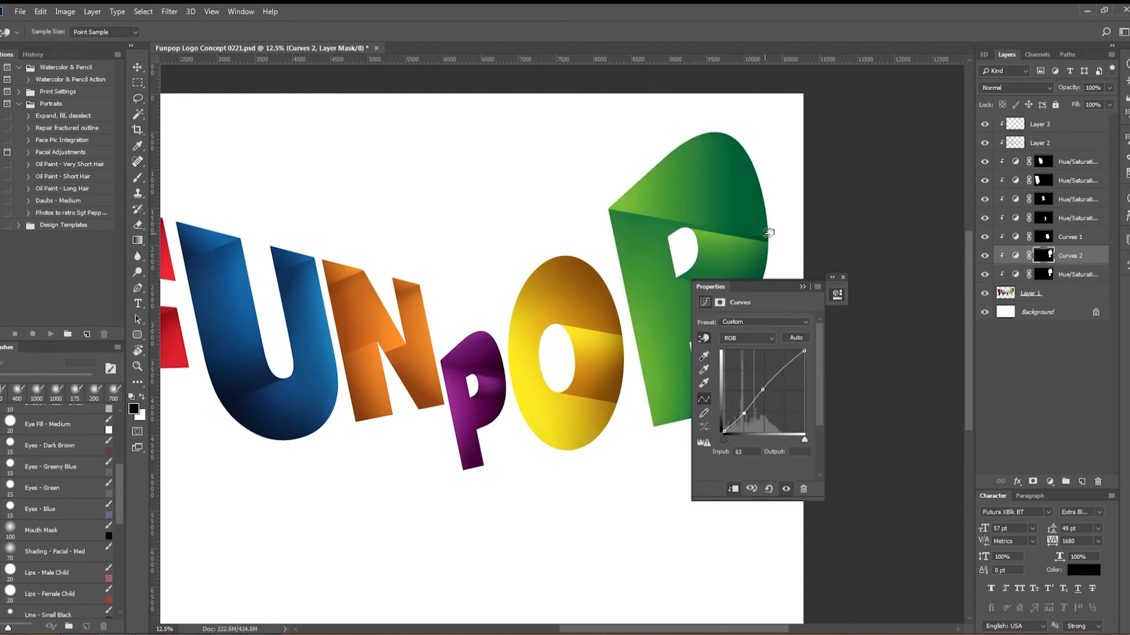
click(802, 286)
click(984, 237)
click(984, 236)
Load the green P's mask as a selection and brush soft black shadows over the letter on Layer 2 at 5% opacity.
click(1039, 142)
ctrl+click(1040, 274)
click(138, 178)
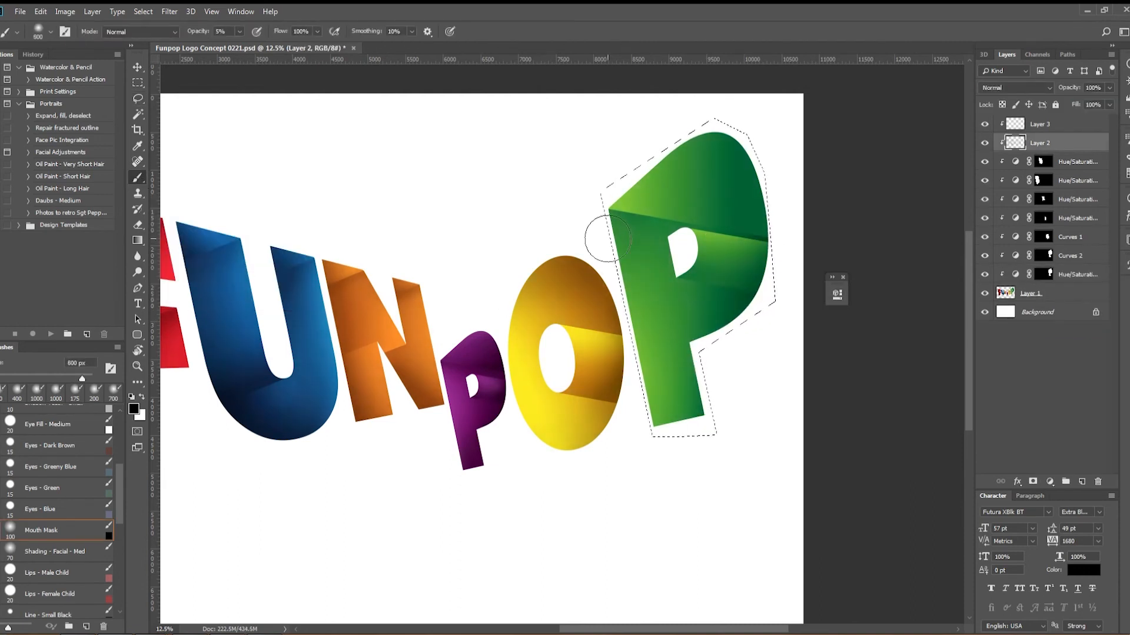
mouse_move(724, 227)
mouse_down()
mouse_move(653, 194)
mouse_move(665, 379)
mouse_up()
Brush soft white highlights over the green P on Layer 3 with a 600 px brush.
click(1043, 127)
key(x)
key(bracketleft)
key(bracketleft)
key(bracketleft)
key(bracketleft)
key(bracketleft)
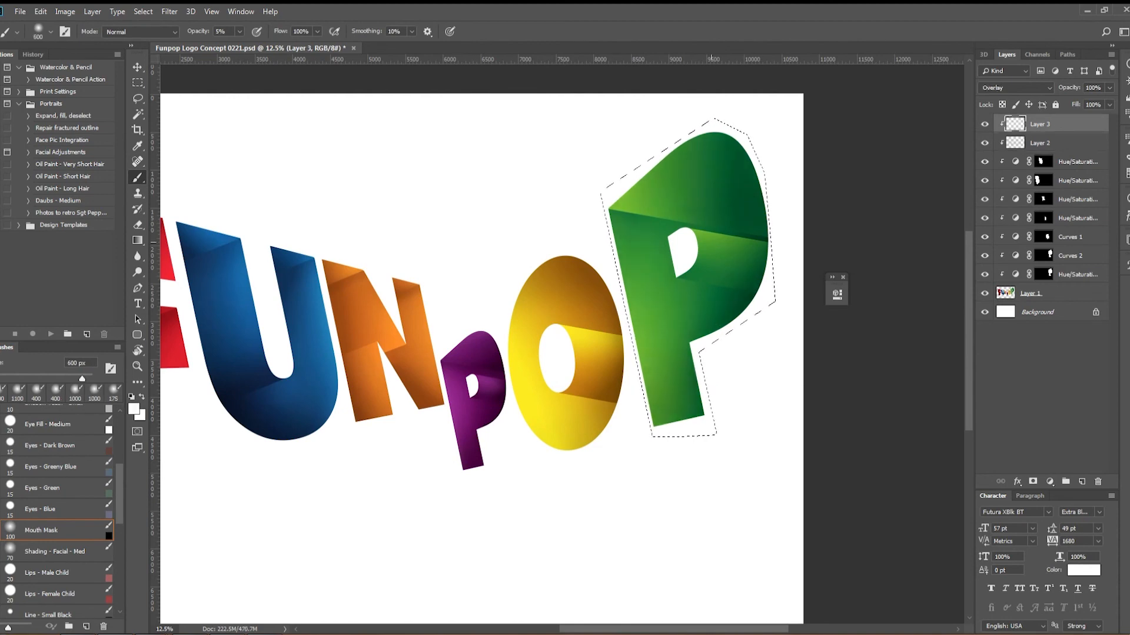
Return to Layer 2 and deepen the green P's shadows with a 700 px black brush.
key(alt+bracketleft)
key(bracketleft)
key(bracketleft)
key(x)
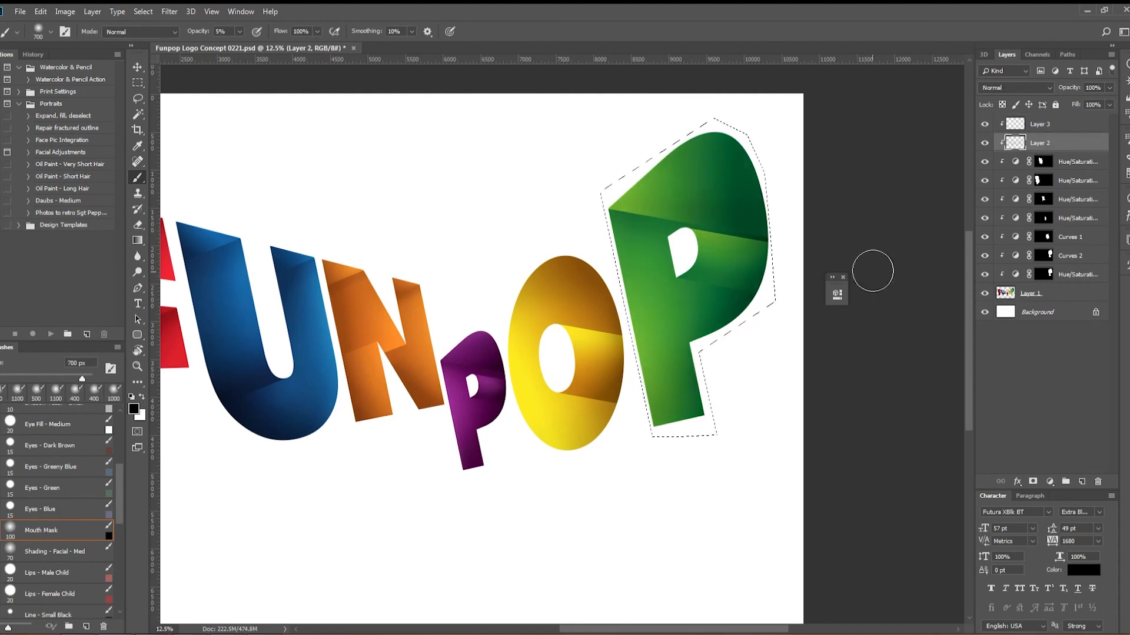
Lasso the folded band of the green P's bowl with straight segments along its upper and lower fold edges.
key(l)
key(ctrl+1)
key(ctrl+plus)
drag(532, 287, 655, 557)
alt+click(386, 136)
alt+click(900, 524)
alt+click(801, 492)
alt+click(895, 206)
alt+click(941, 348)
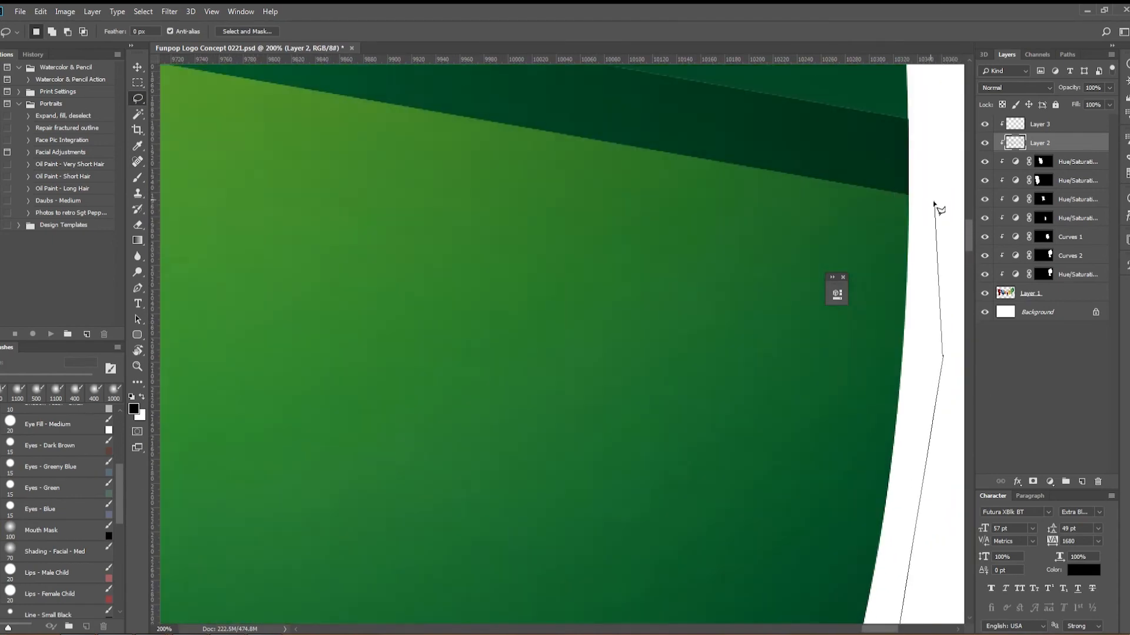
alt+click(936, 206)
alt+click(351, 152)
alt+click(291, 468)
alt+click(169, 521)
Brush shadows and highlights inside the selected band of the green P on Layers 2 and 3.
key(ctrl+minus)
key(ctrl+minus)
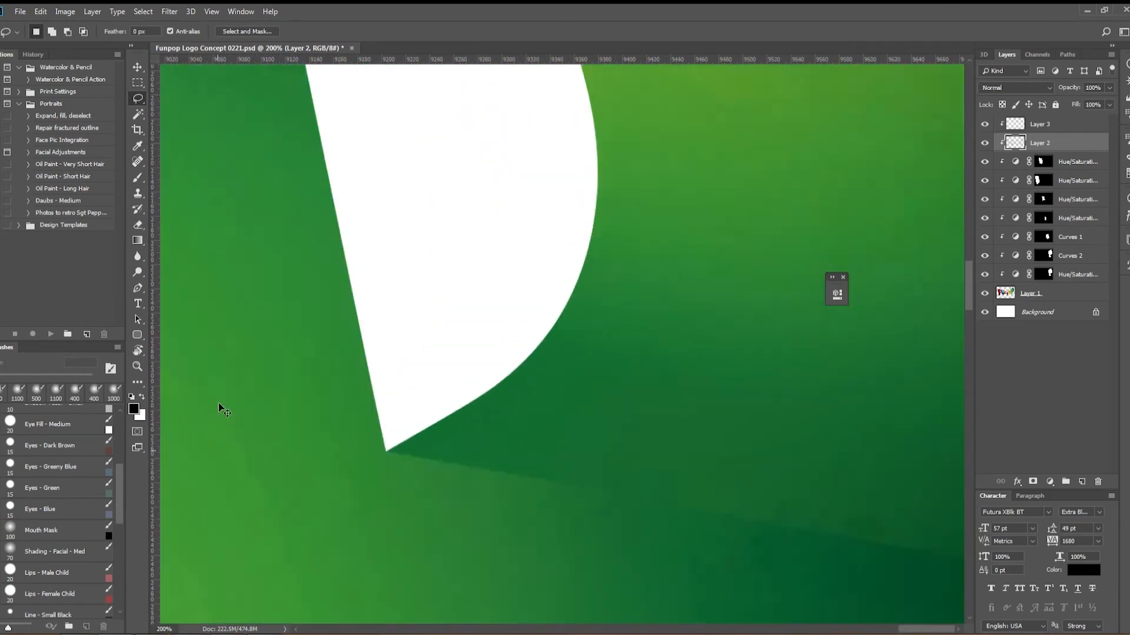
key(b)
key(alt+bracketright)
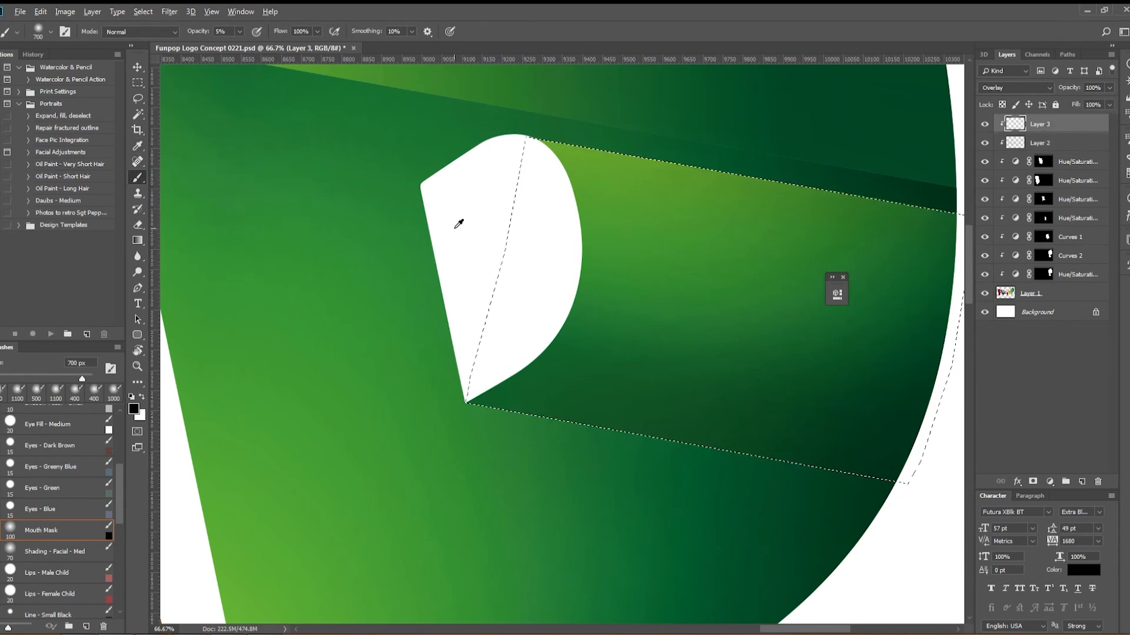
key(x)
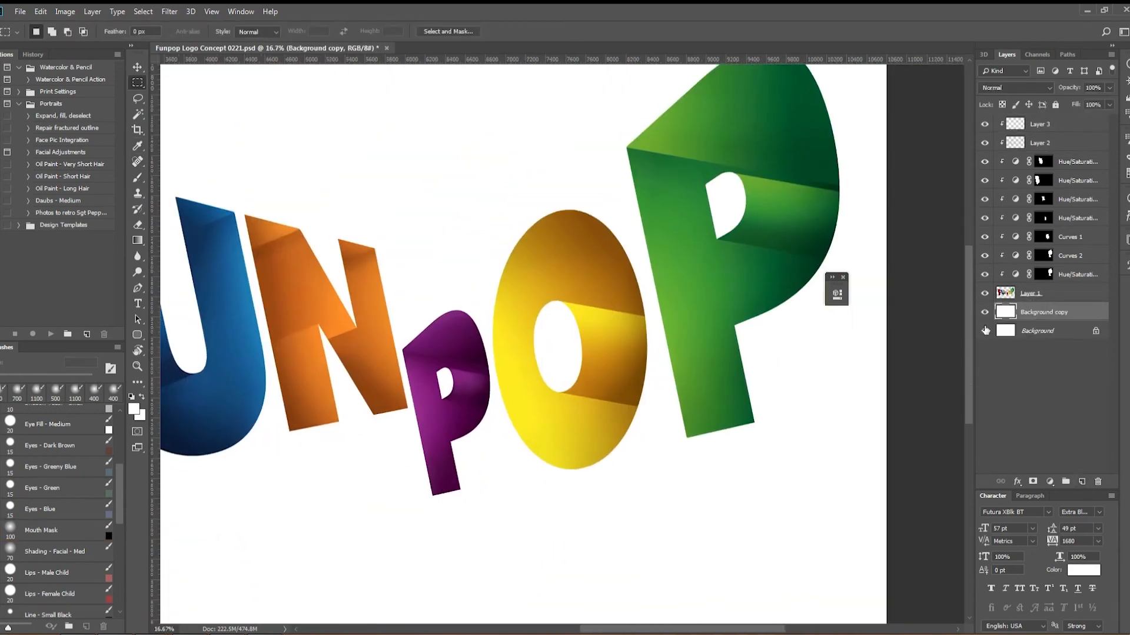
Invert the Background copy layer to place the logo on solid black.
click(842, 277)
key(ctrl+i)
key(ctrl+minus)
key(ctrl+minus)
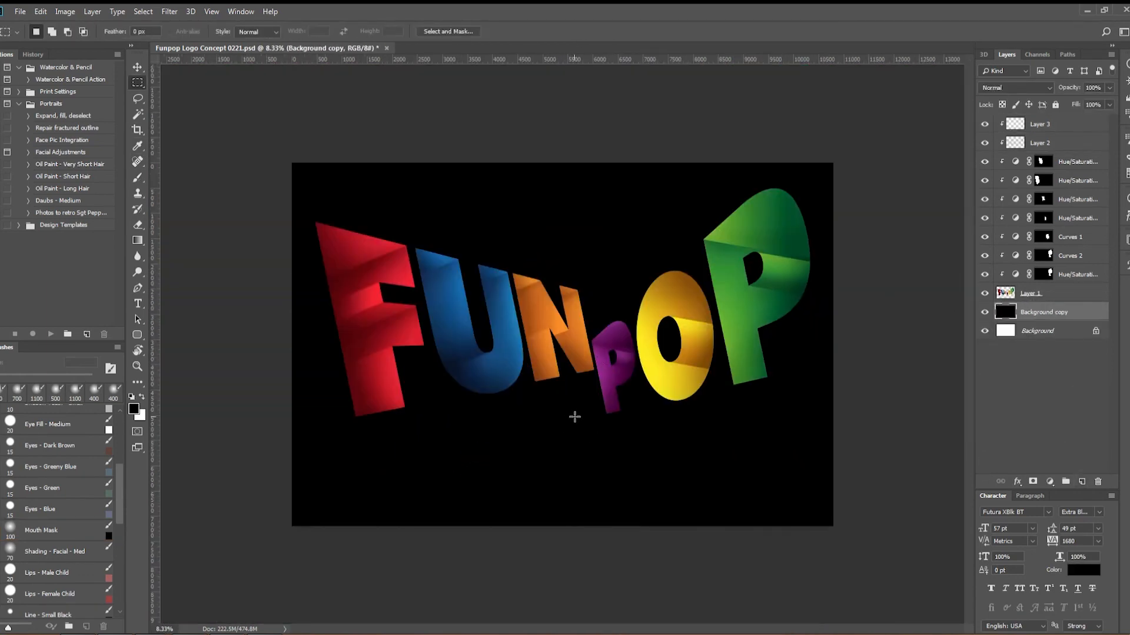
Add the text "STUDIO" beneath the lettering and color it white (ffffff).
click(137, 303)
click(594, 462)
text(STUDIO)
click(549, 32)
click(447, 31)
click(716, 43)
click(991, 35)
Enlarge the STUDIO text to about 152 pt and reposition it beneath the FUNPOP lettering.
key(ctrl+t)
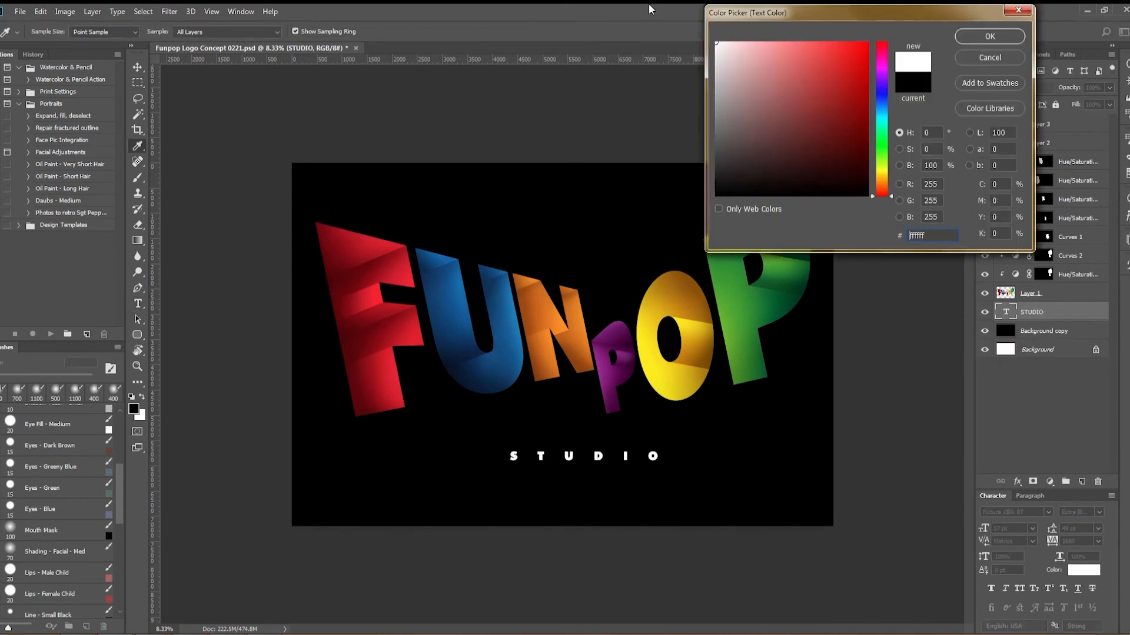
drag(671, 442, 815, 429)
key(Return)
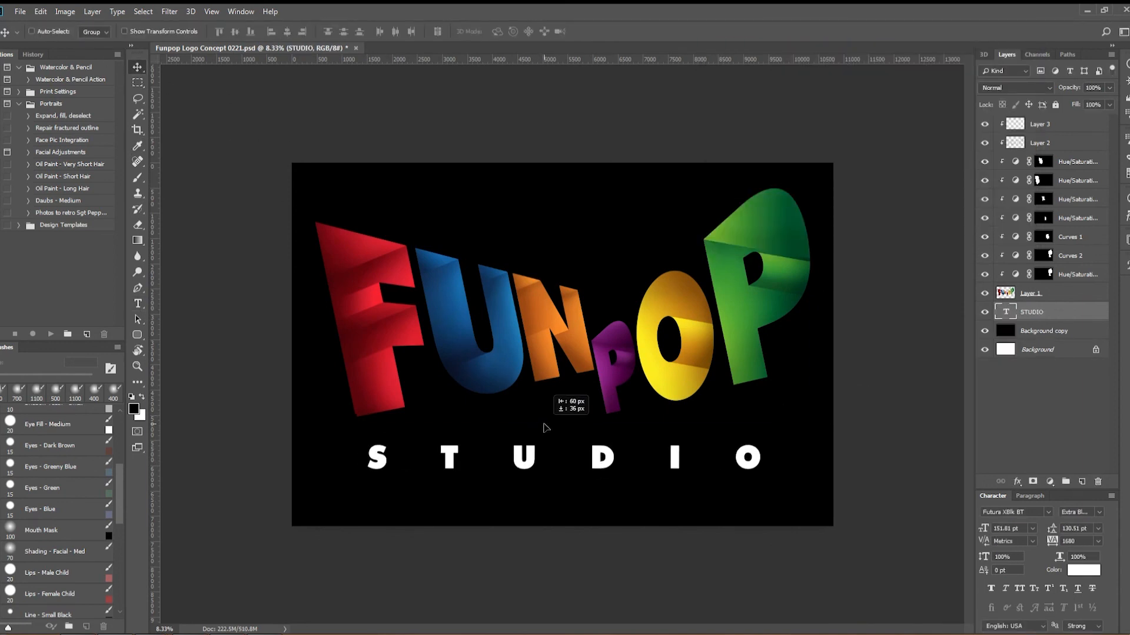
Recolor the STUDIO text a medium gray.
click(1083, 570)
click(712, 117)
click(712, 41)
click(712, 118)
click(990, 35)
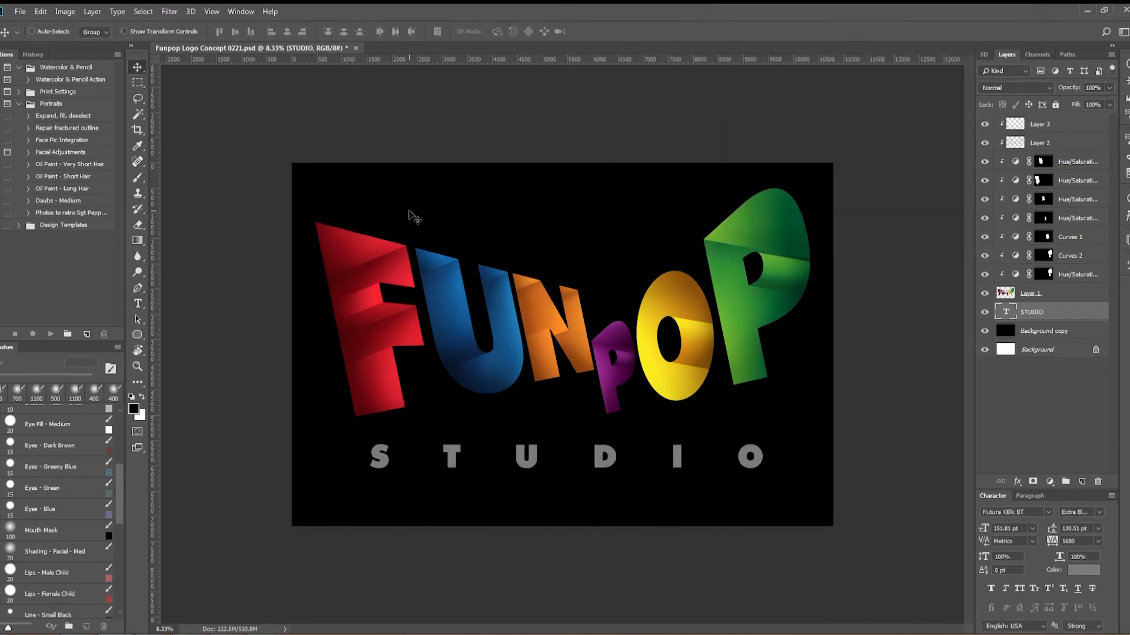
Group Layer 1 through Layer 3 with their adjustments and name the group "Logo".
click(1059, 124)
click(1053, 293)
shift+click(1059, 130)
drag(1059, 131, 1065, 481)
double_click(1029, 122)
text(Logo)
key(Return)
Add a Curves adjustment clipped to the Logo group, reshape its curve and compare the logo with and without it.
click(1049, 481)
click(1074, 325)
click(733, 488)
drag(736, 420, 779, 368)
click(803, 287)
click(984, 124)
click(984, 124)
click(985, 124)
click(984, 124)
Recolor the STUDIO text white.
click(1035, 157)
click(1083, 570)
click(711, 38)
click(991, 35)
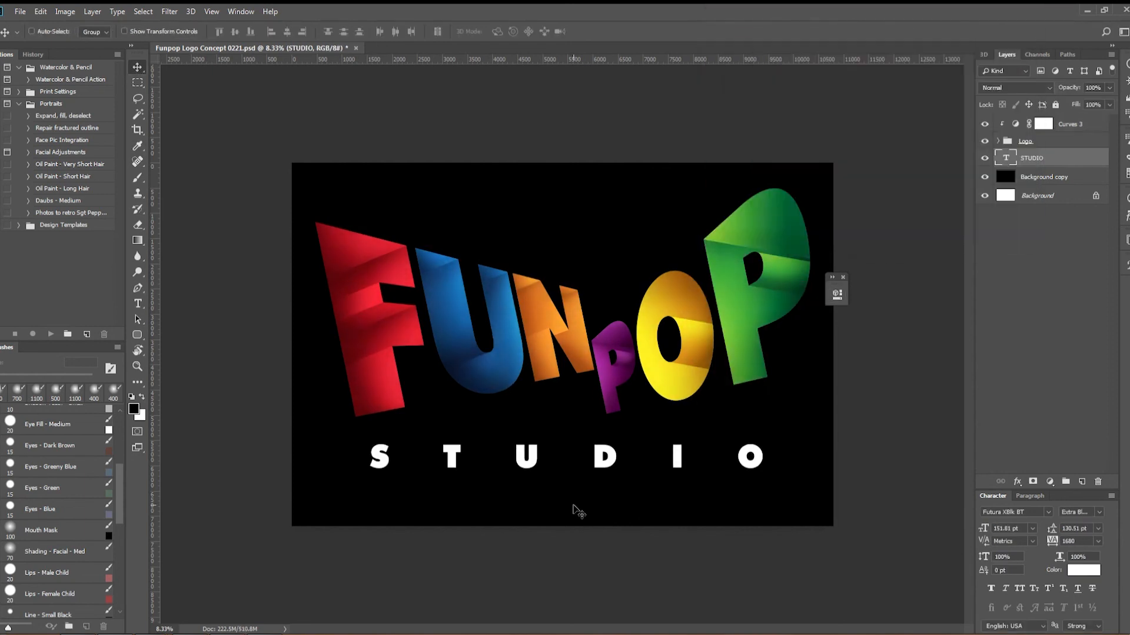
Set the STUDIO text size to 160 pt and widen its tracking to 1980.
key(Down)
key(Down)
key(Down)
key(Down)
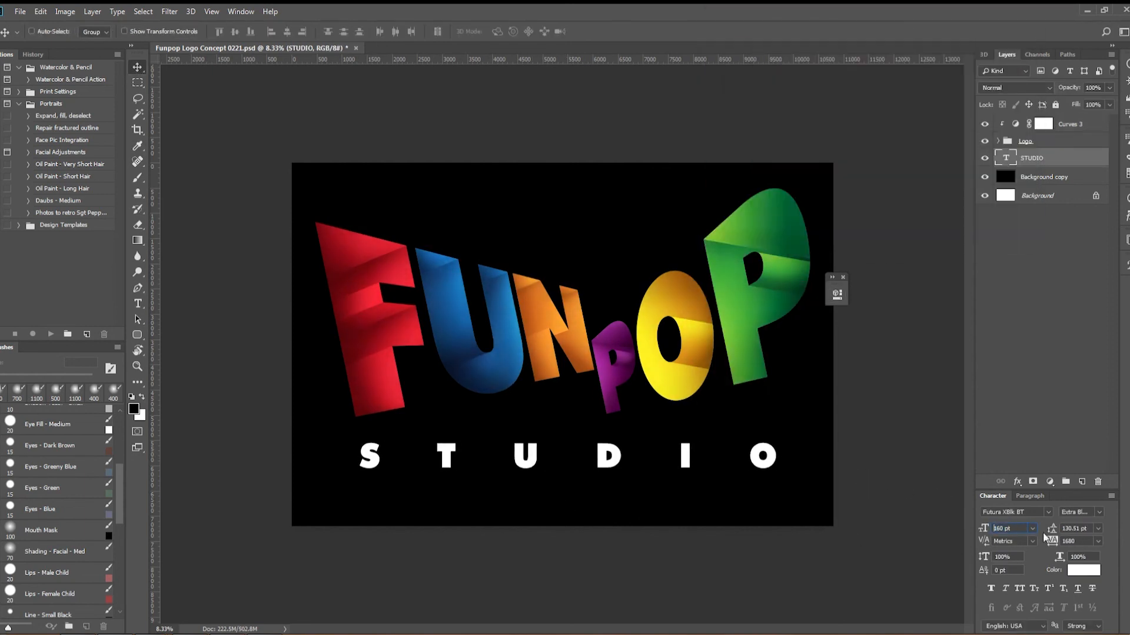
click(1052, 540)
key(Up)
key(Up)
key(Up)
key(Up)
key(Up)
key(Up)
key(Up)
key(Up)
key(Up)
key(Up)
key(Up)
key(Up)
key(Up)
key(Up)
key(Up)
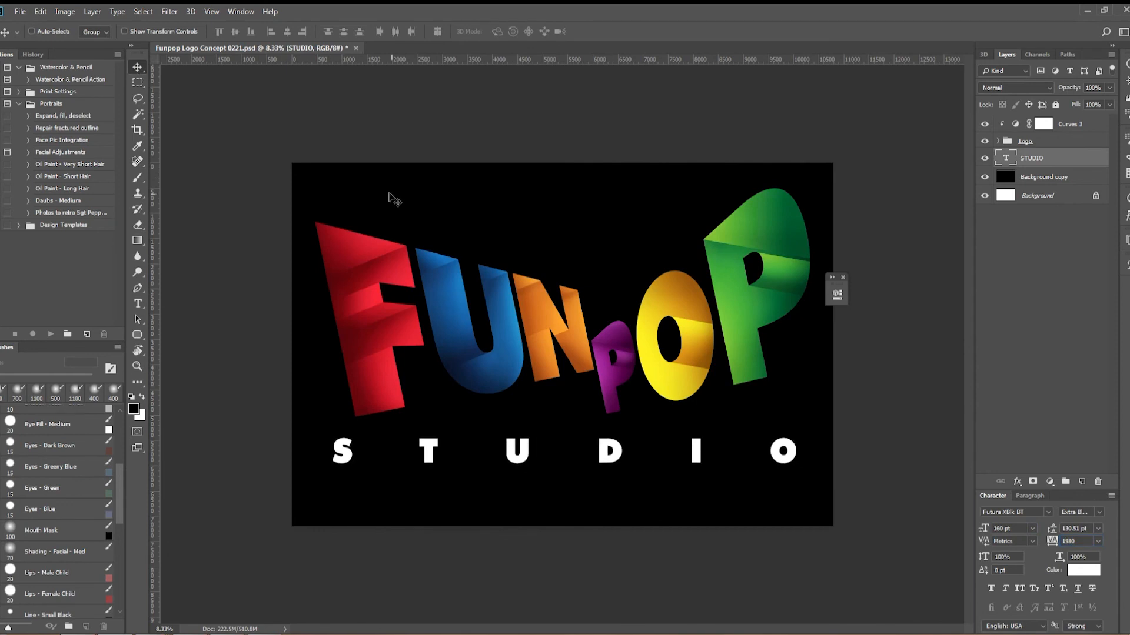
Tighten the STUDIO text's tracking to 1100 and set its size to 159 pt.
key(Down)
key(Down)
key(Down)
key(Down)
key(Down)
key(Down)
key(Down)
key(Down)
key(Down)
key(Down)
key(Down)
key(Down)
key(Down)
key(Down)
key(Down)
key(Down)
key(Down)
key(Down)
key(Down)
key(Down)
key(shift+Tab)
key(shift+Tab)
key(shift+Tab)
key(Down)
key(Down)
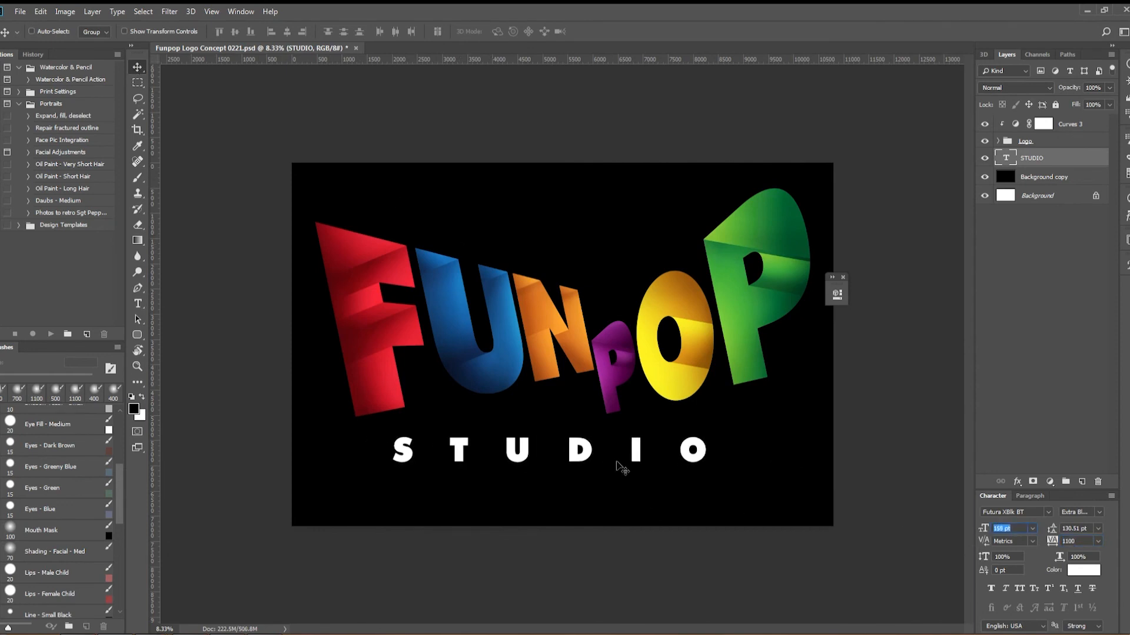
Place vertical guides at the canvas center (5400 px) and at equal distances on both sides of it.
drag(347, 127, 562, 131)
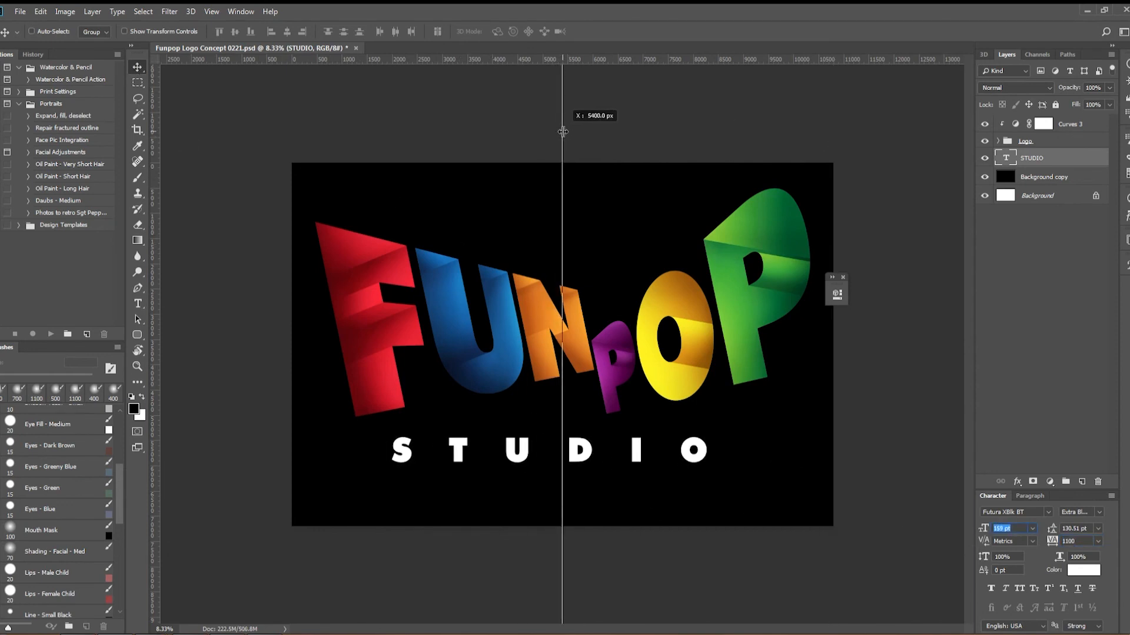
drag(370, 132, 428, 135)
drag(740, 148, 697, 144)
Nudge the STUDIO text right to center it against the guides and duplicate its layer.
key(shift+Right)
key(shift+Right)
key(shift+Right)
key(shift+Right)
key(shift+Right)
key(shift+Right)
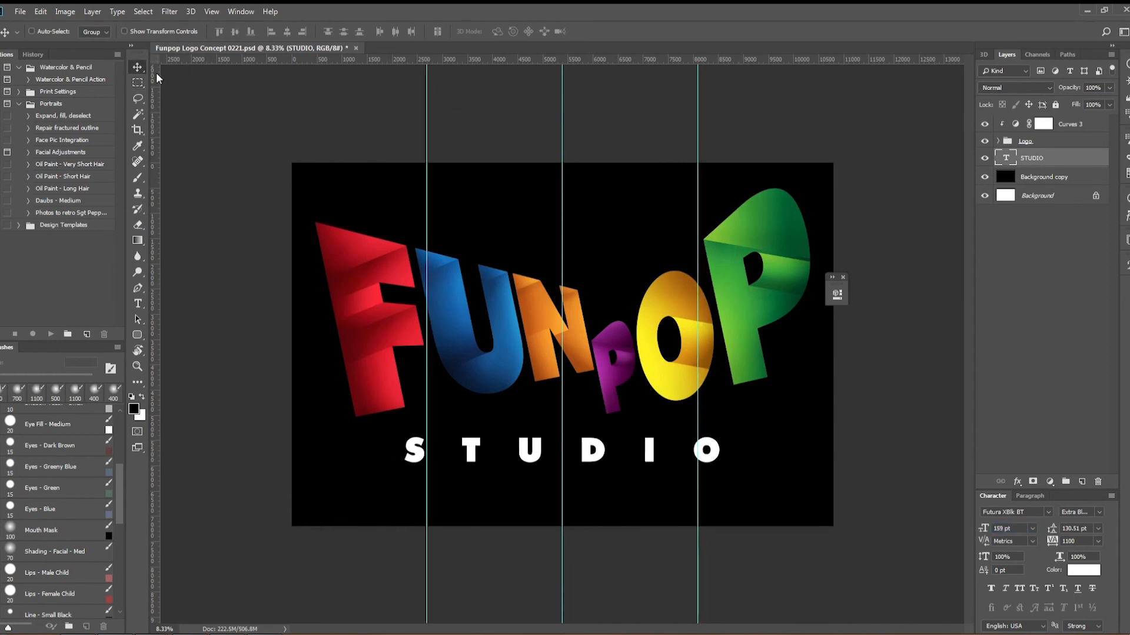
click(1003, 175)
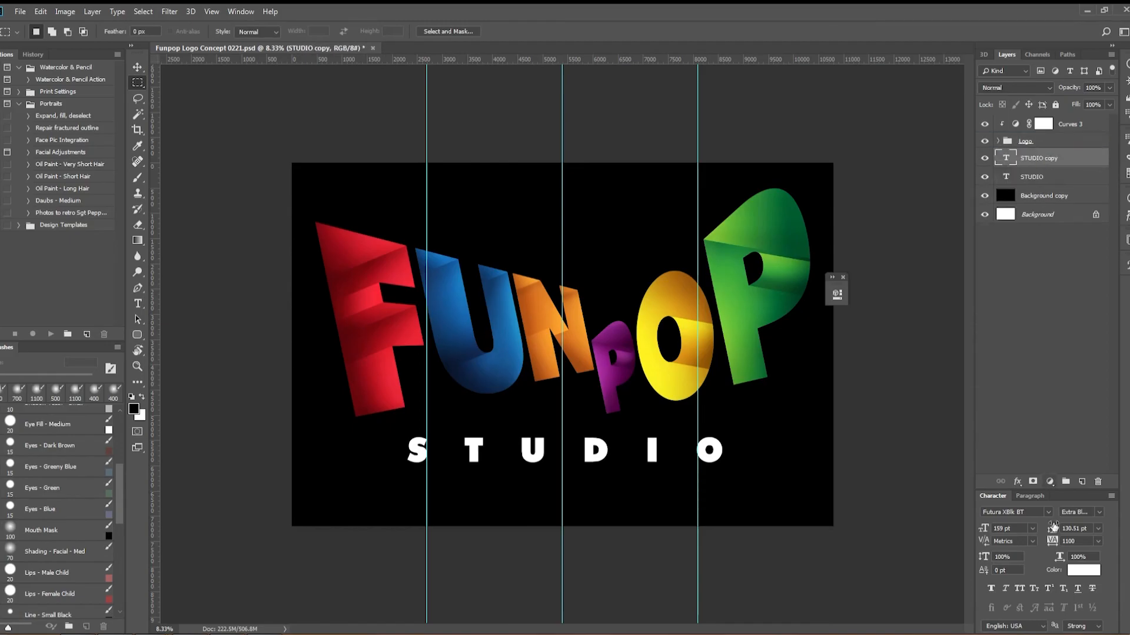